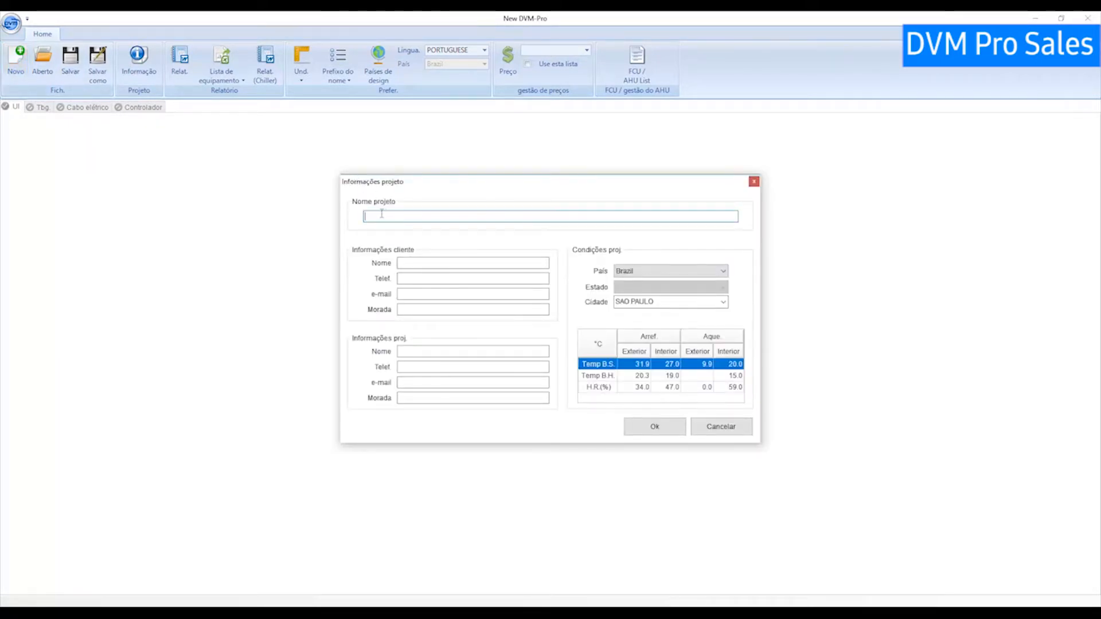
Enter 'Projeto Teste' as project name, 'Projeto Residencial' as client name, and the contact's full name.
click(439, 297)
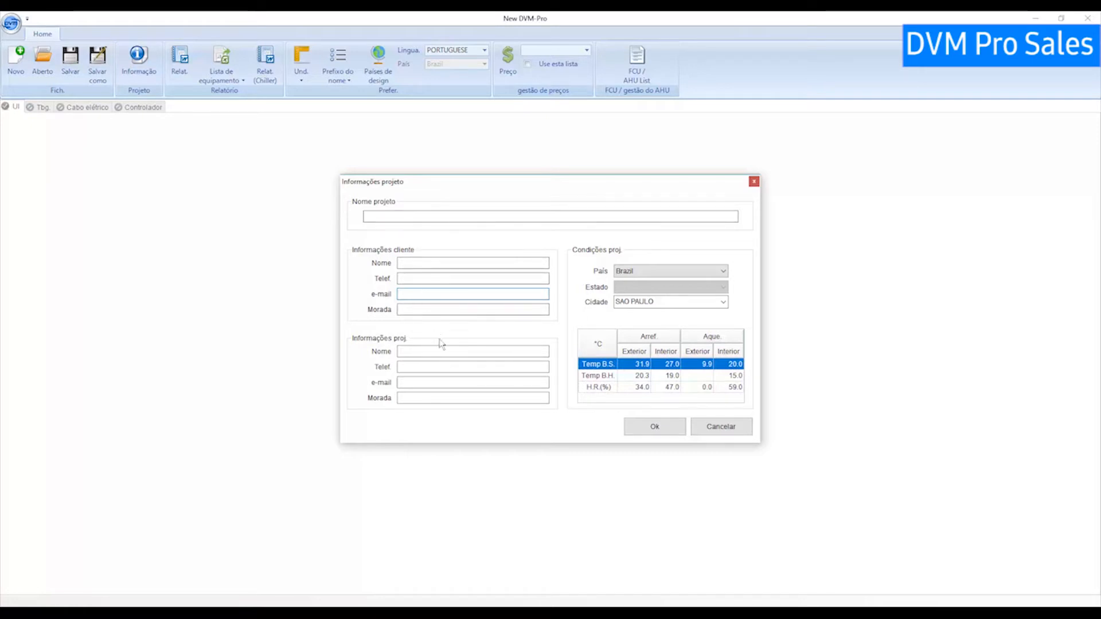
click(394, 217)
text(Projeto Teste)
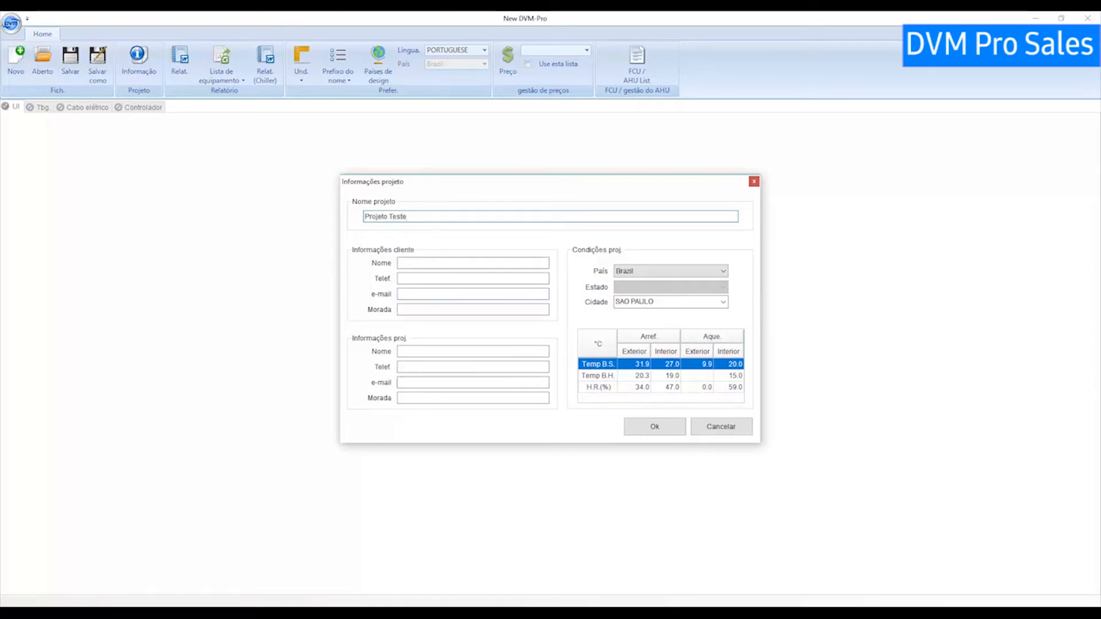
click(413, 263)
text(Projeto Residencial)
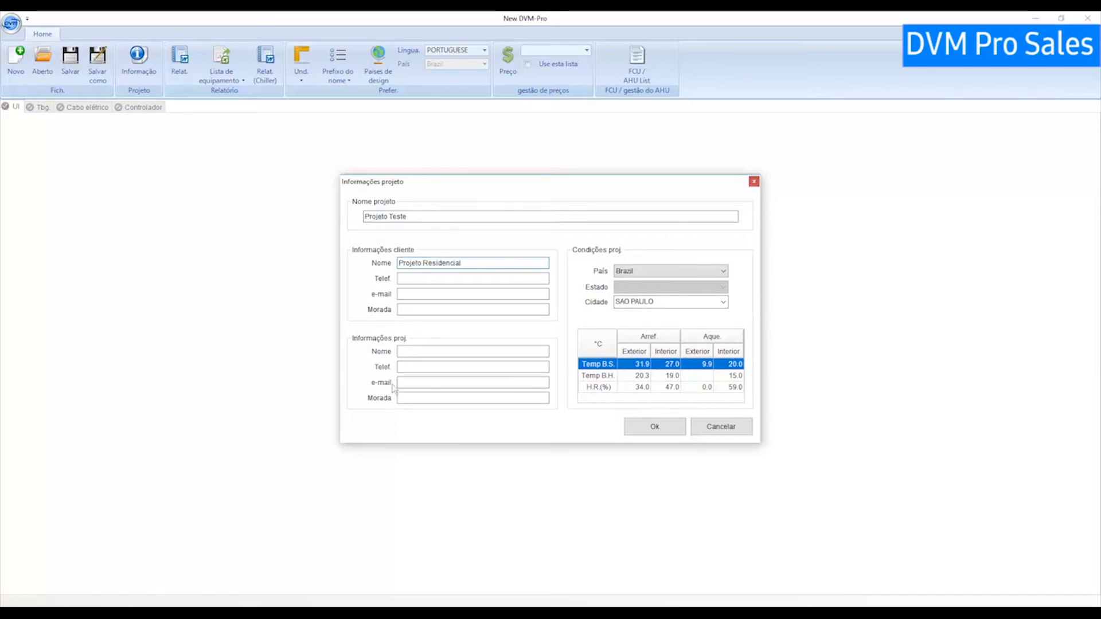
click(423, 352)
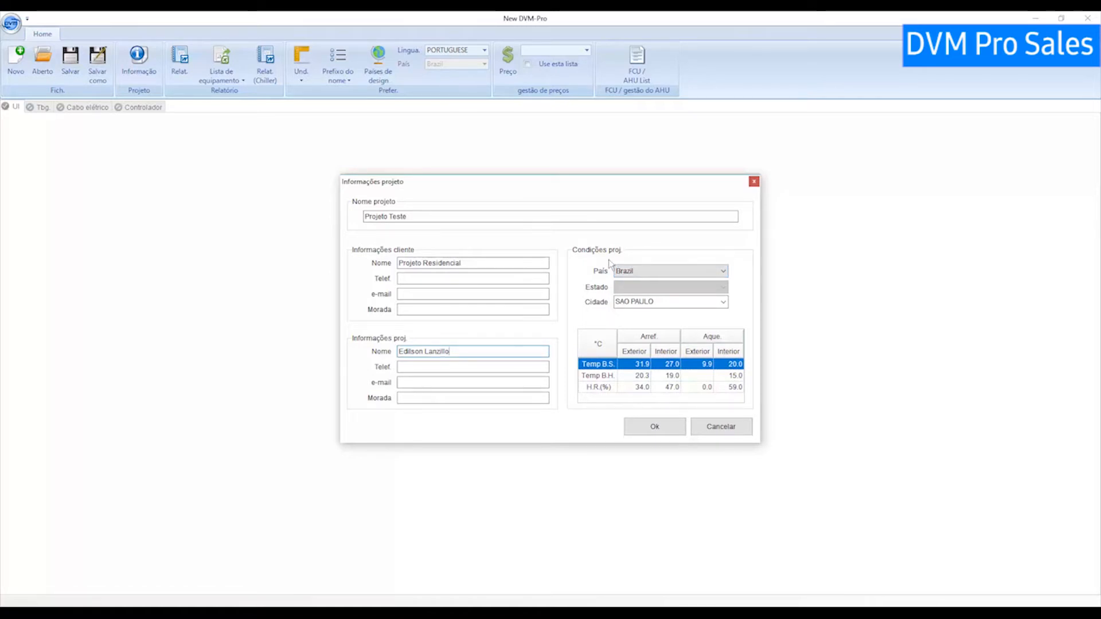
click(631, 271)
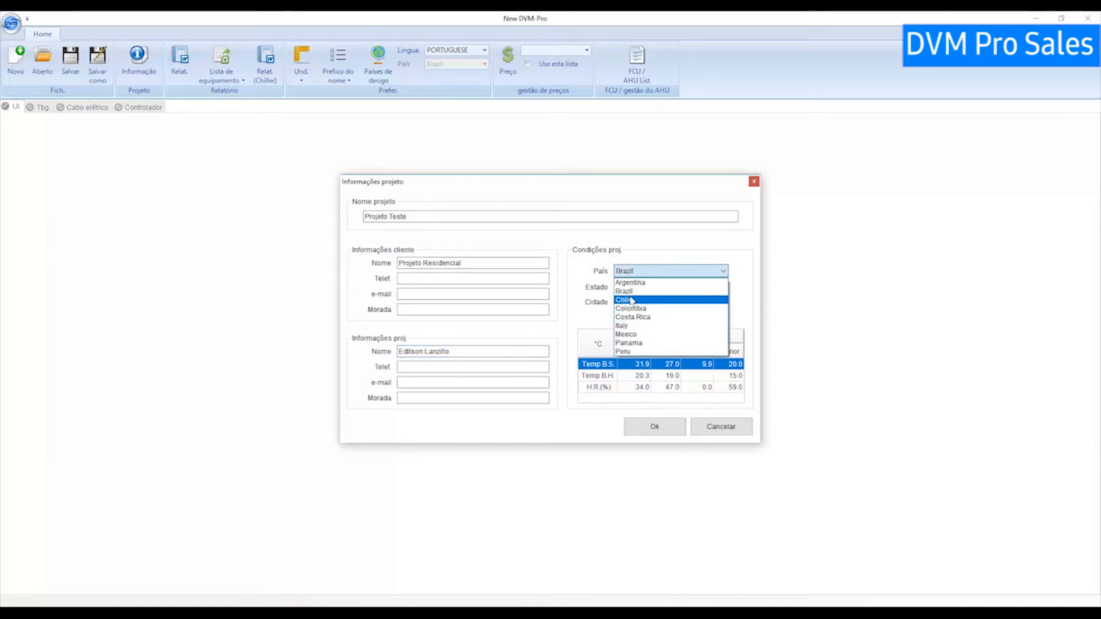
click(631, 291)
click(714, 303)
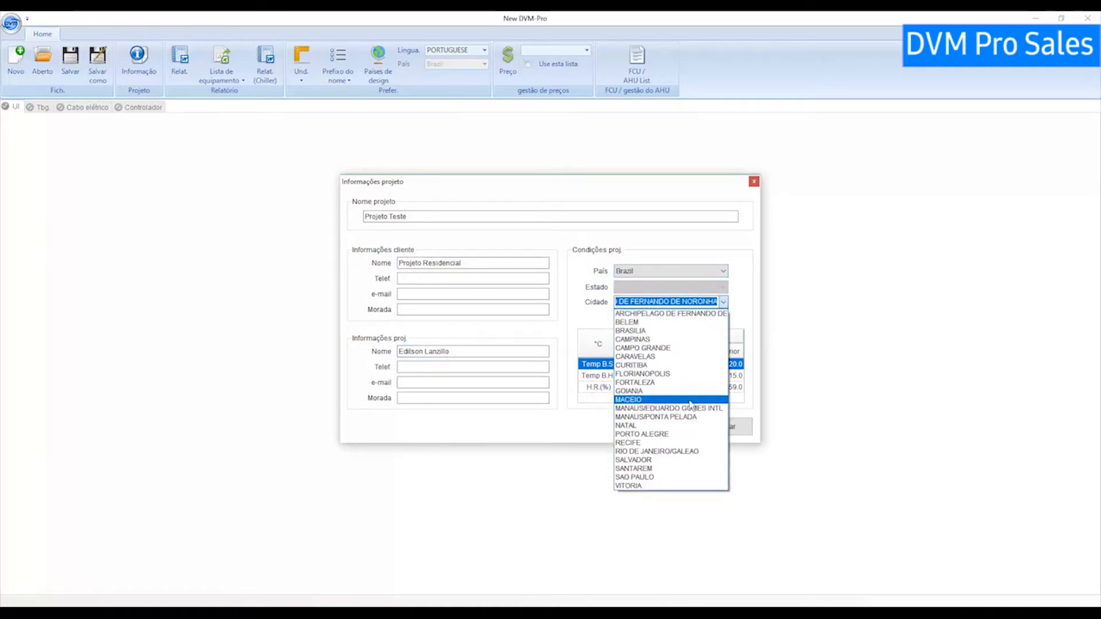
click(676, 478)
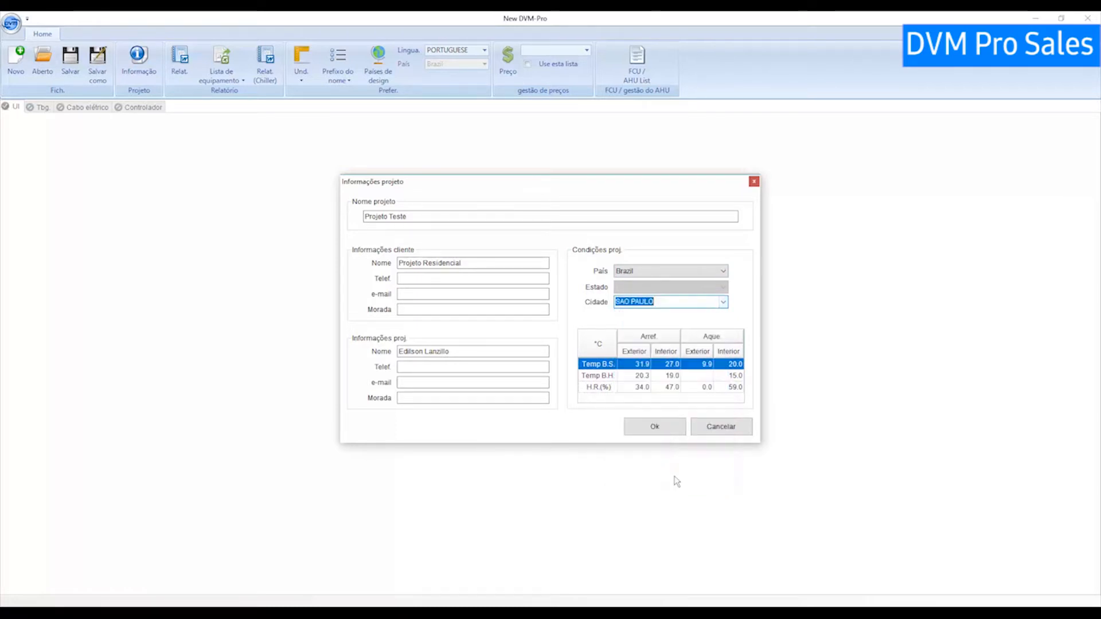
double_click(647, 363)
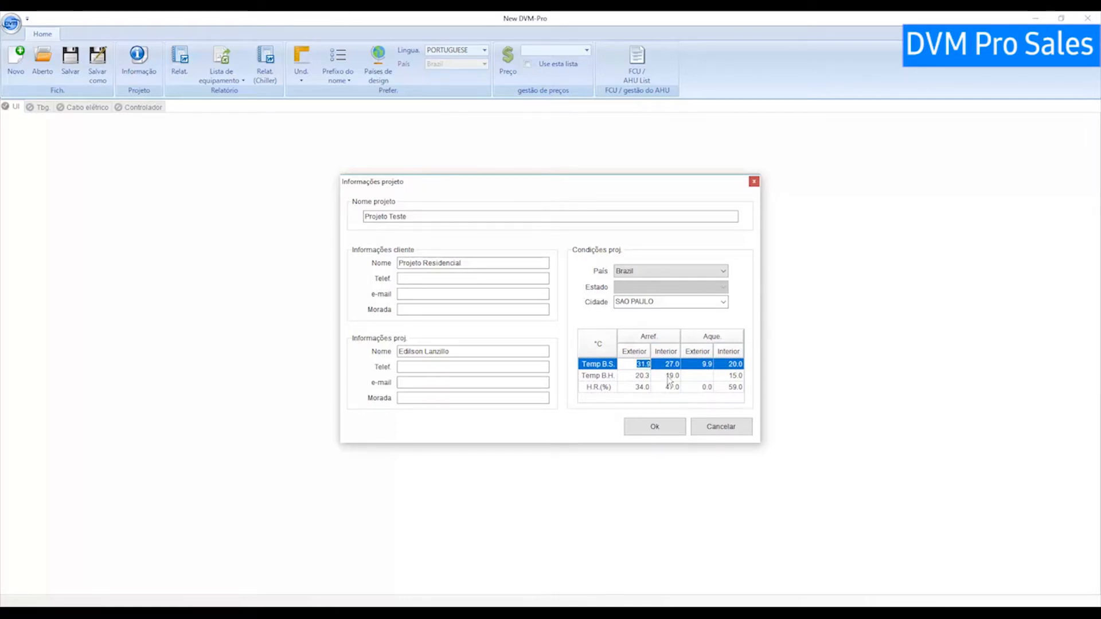
Confirm the Informações projeto dialog with Ok to load Projeto Teste's main workspace.
click(654, 426)
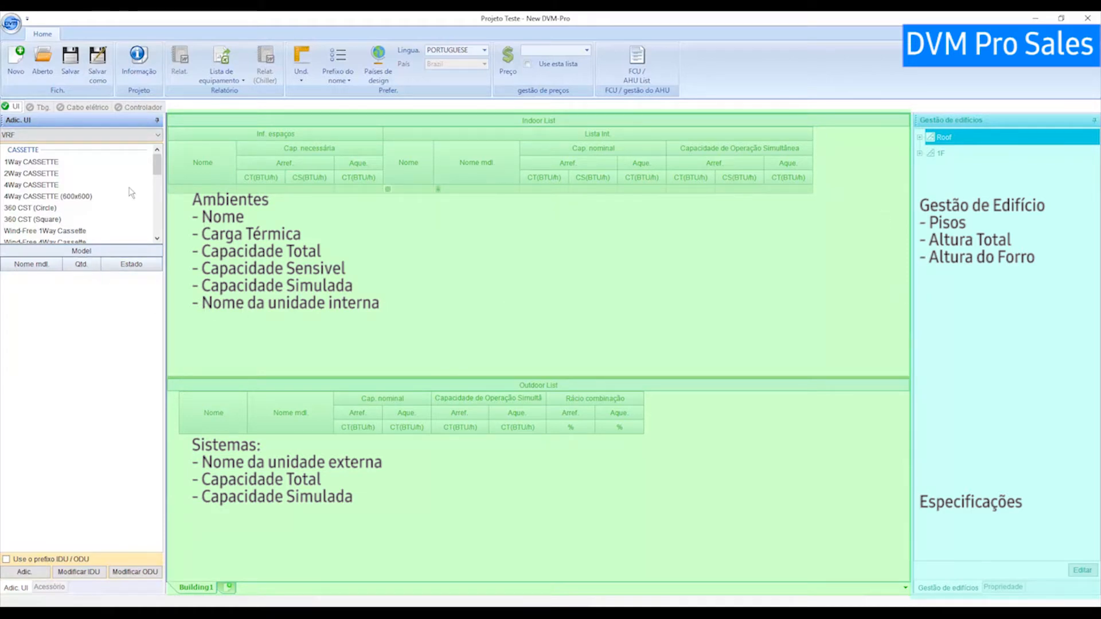
click(155, 136)
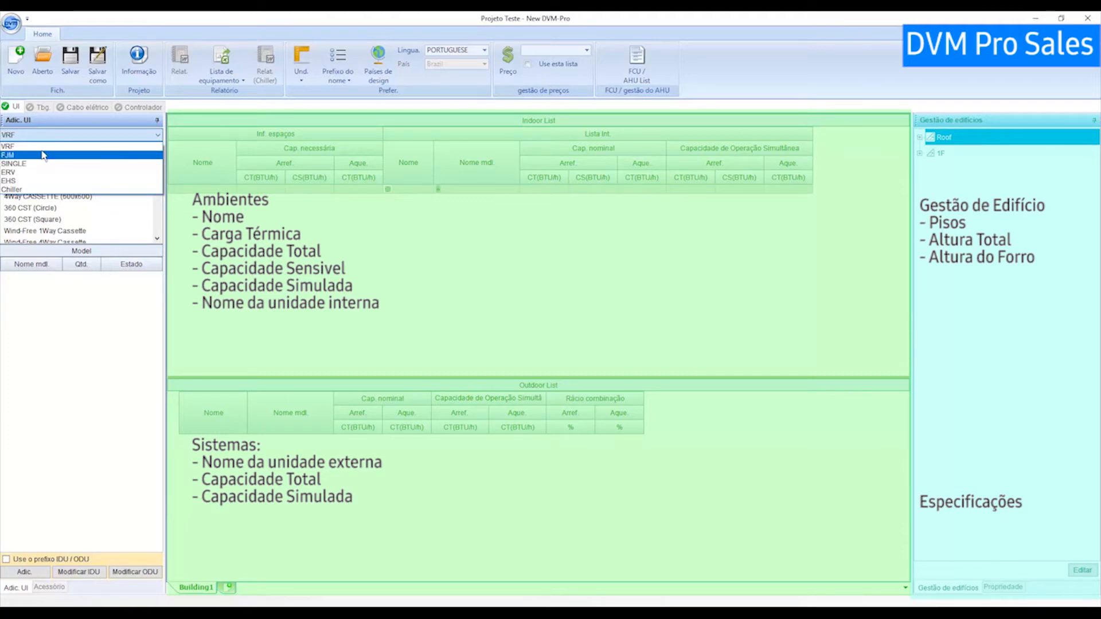
click(43, 147)
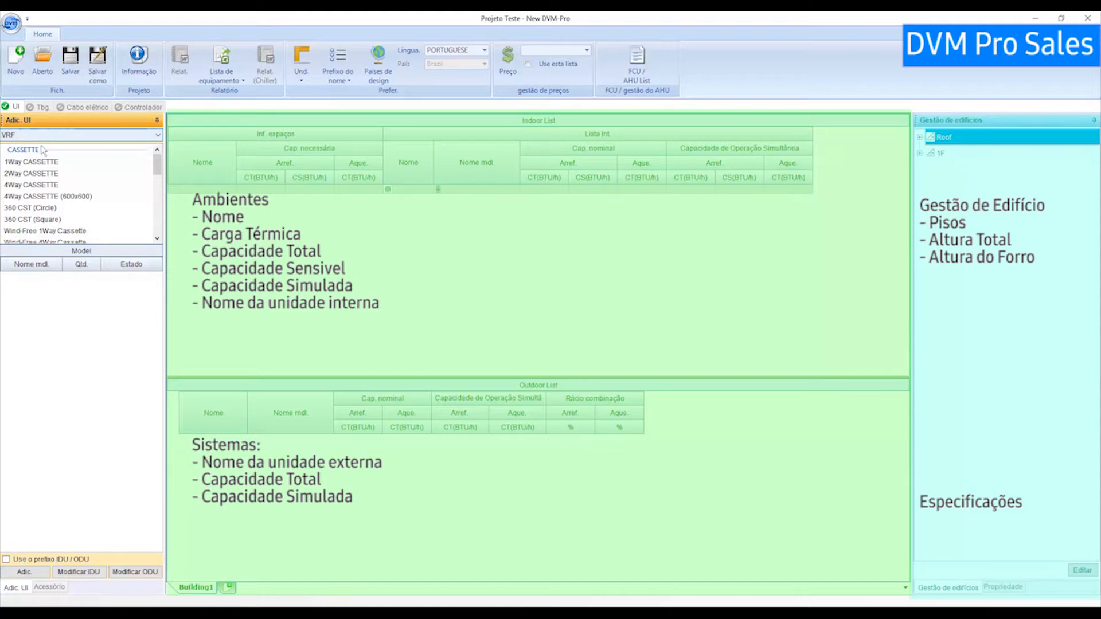
click(39, 152)
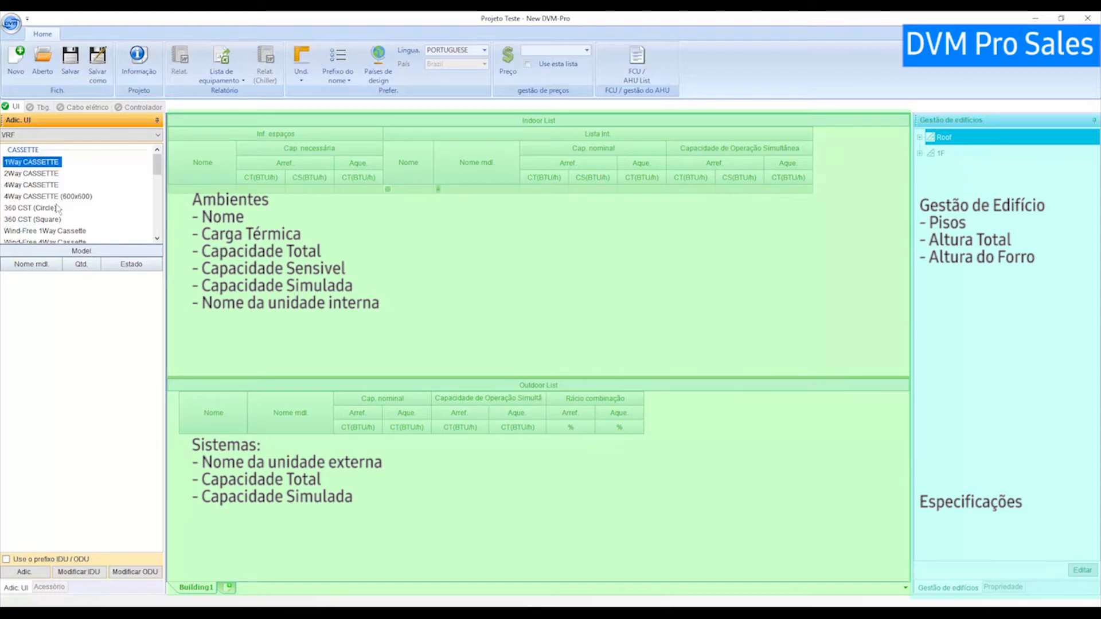
scroll(58, 211, down, 2)
scroll(57, 211, up, 1)
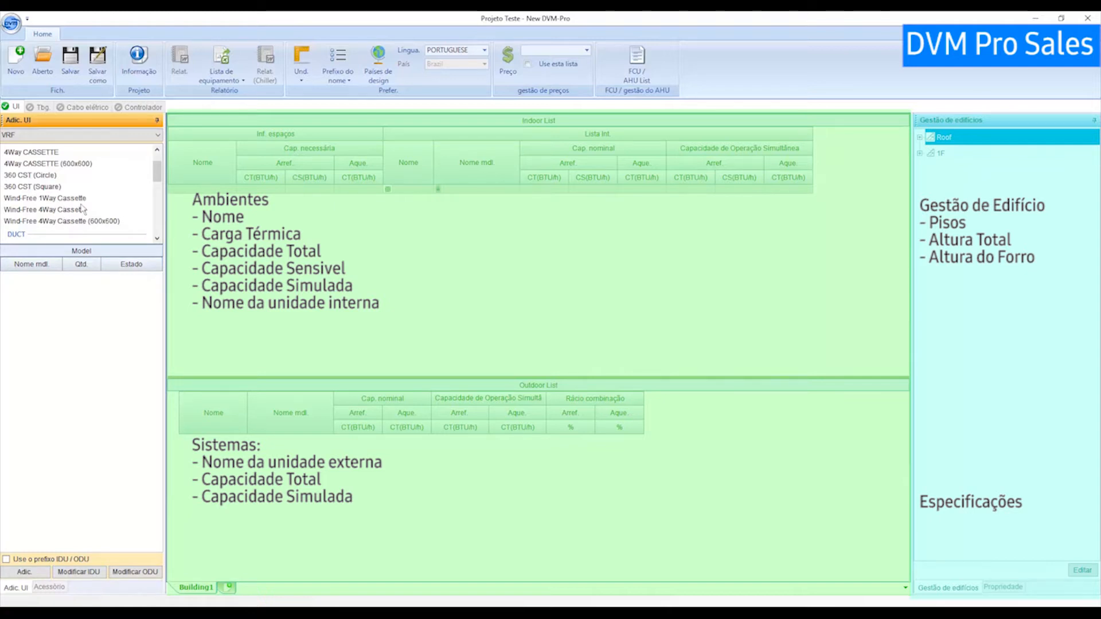
scroll(96, 204, down, 2)
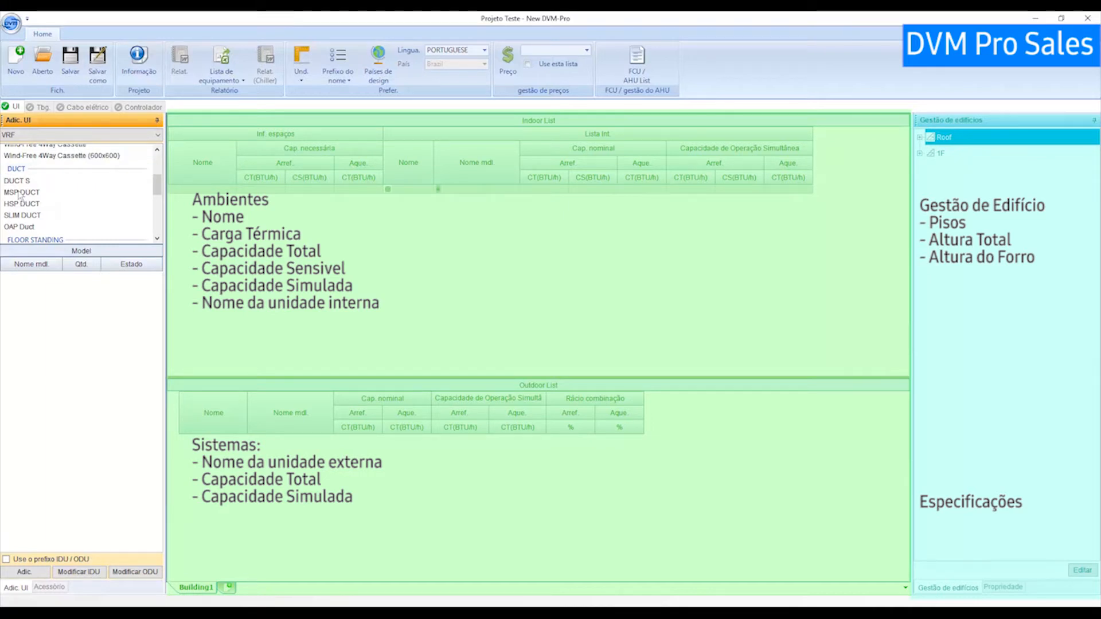
Browse the MSP DUCT, HSP DUCT and SLIM DUCT models, ending on the six OAP Duct models.
click(20, 193)
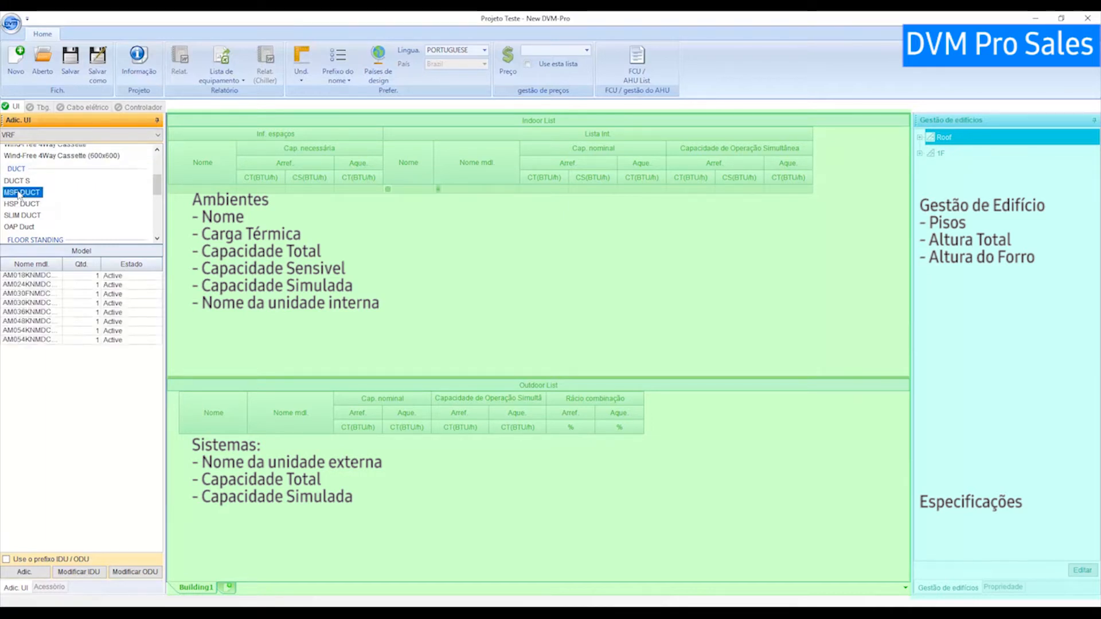
click(21, 205)
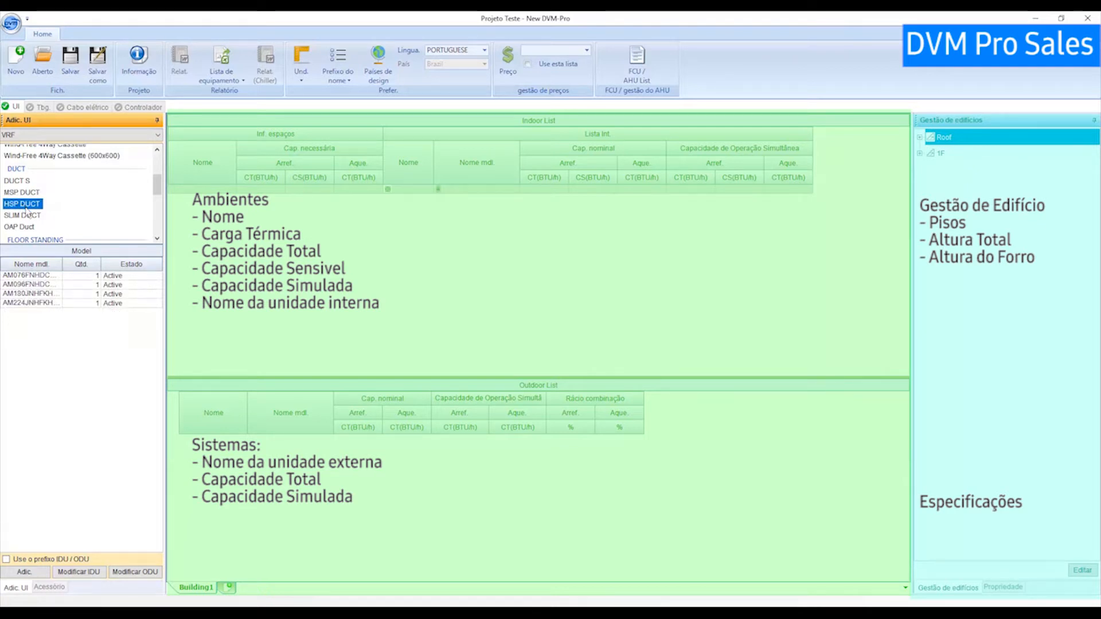
click(26, 217)
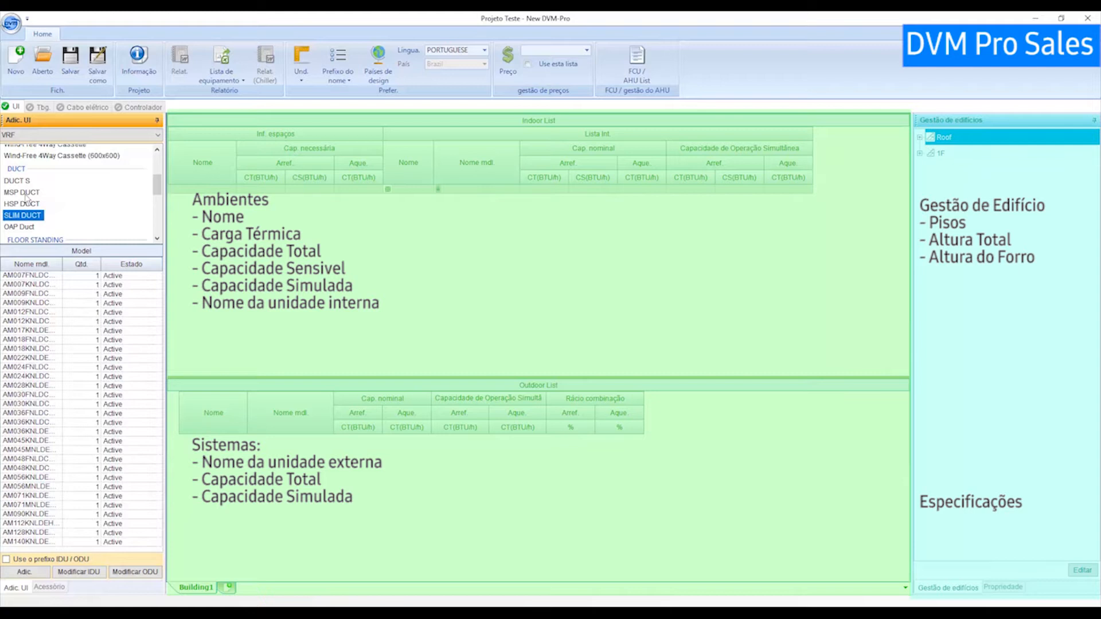
click(28, 228)
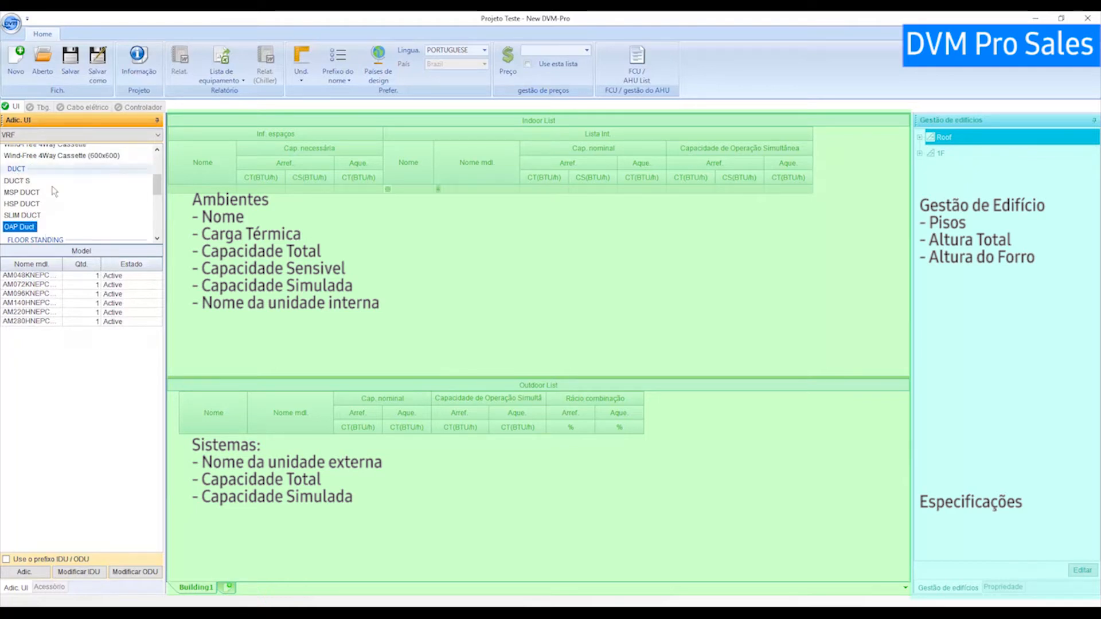
scroll(56, 170, down, 2)
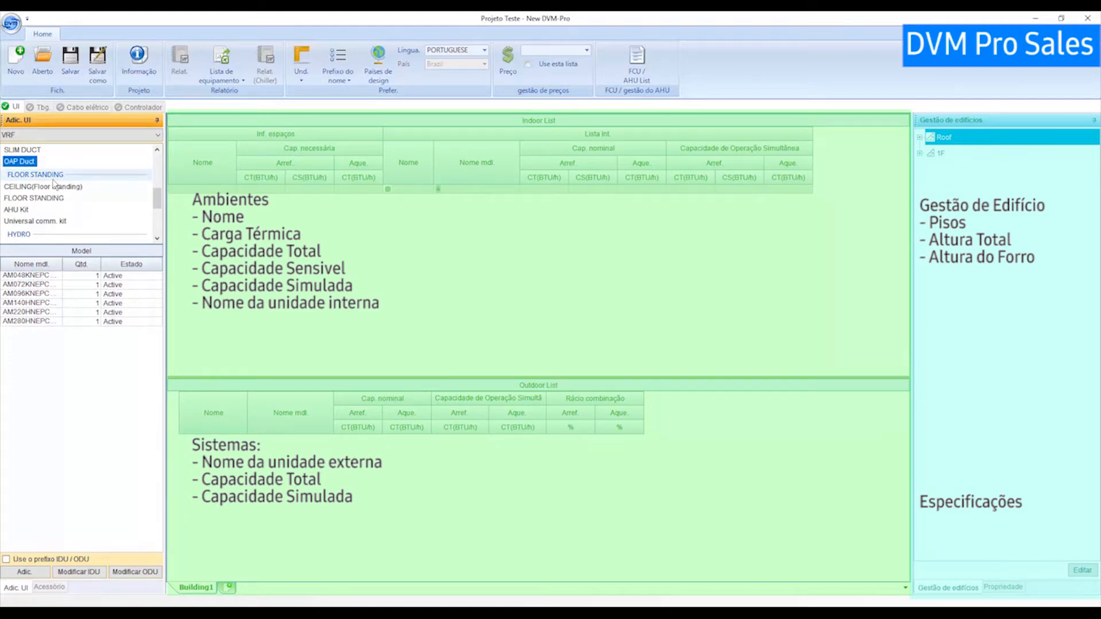
Browse the CEILING(Floor Standing), FLOOR STANDING, AHU Kit and Universal comm. kit model lists.
click(43, 190)
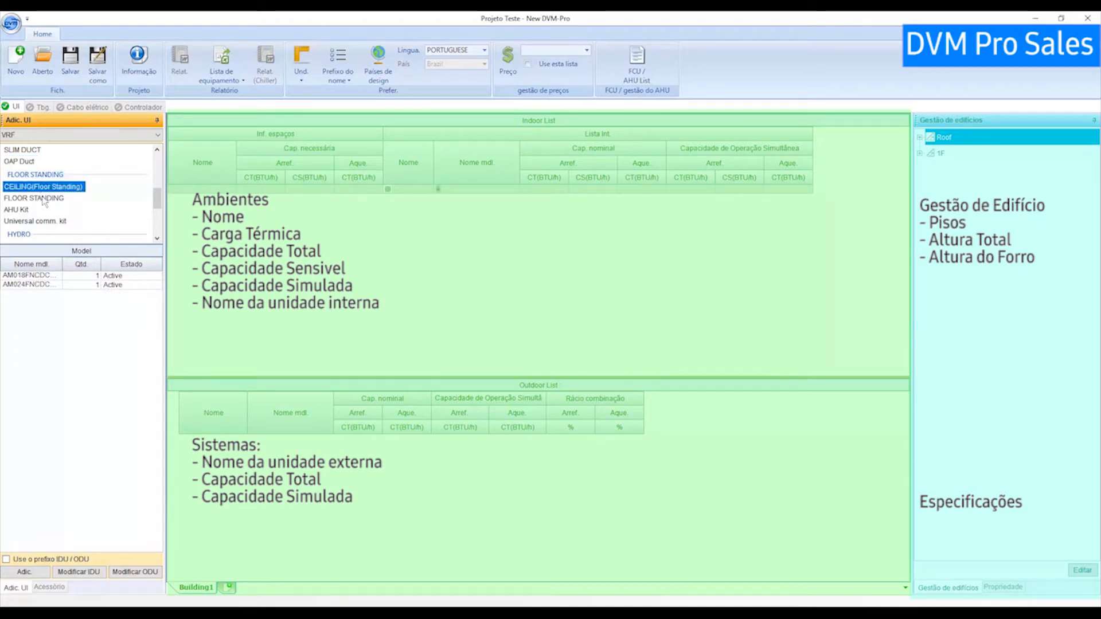
click(44, 200)
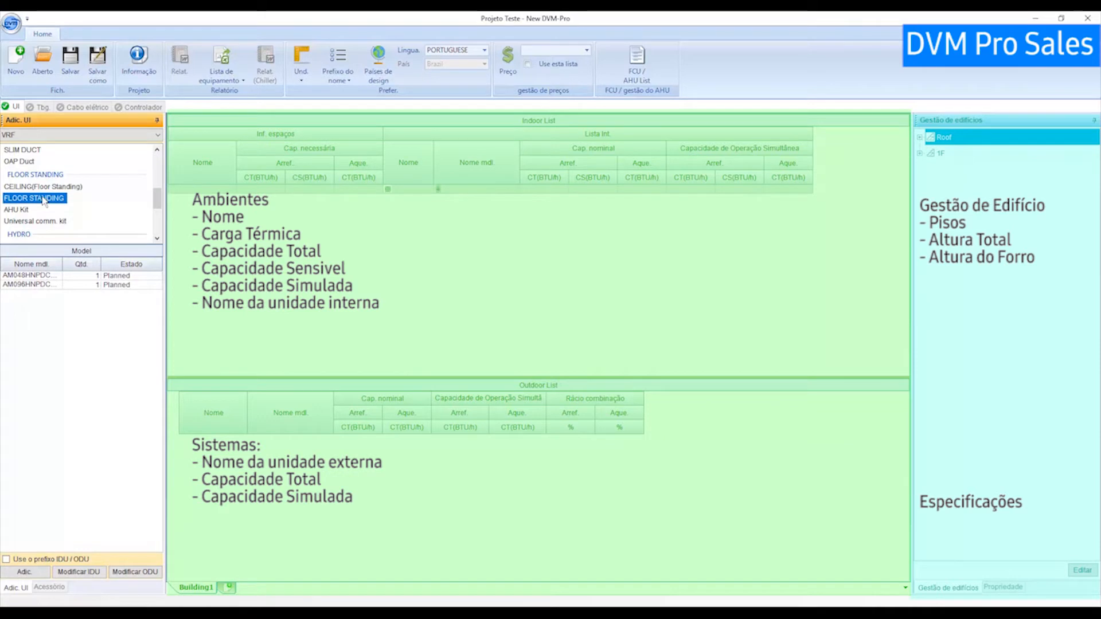
click(24, 211)
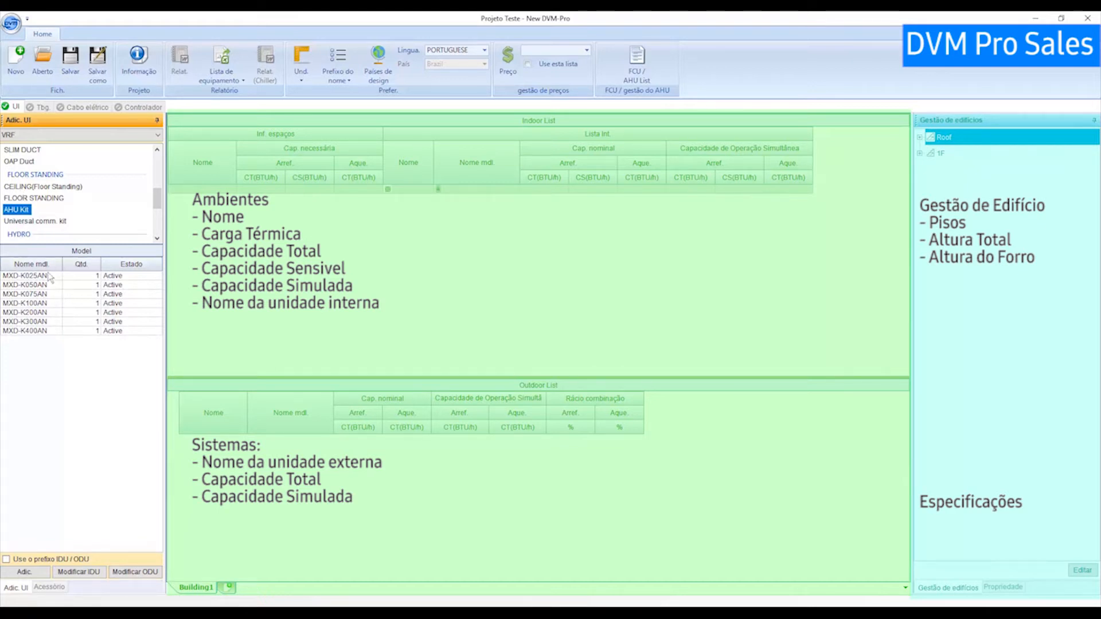
click(30, 222)
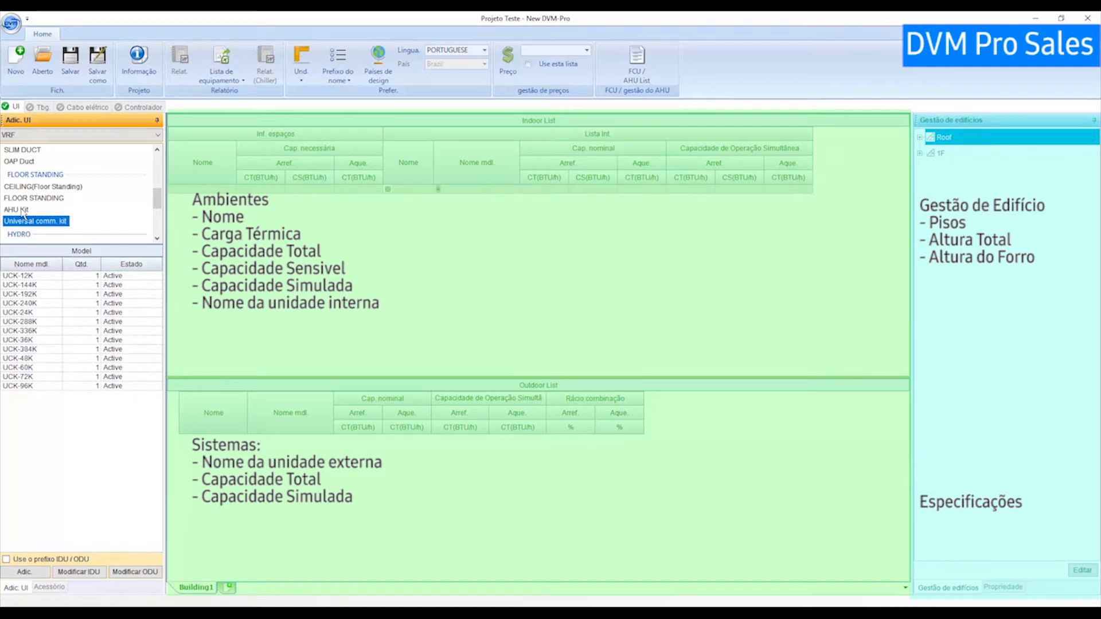
scroll(66, 206, down, 2)
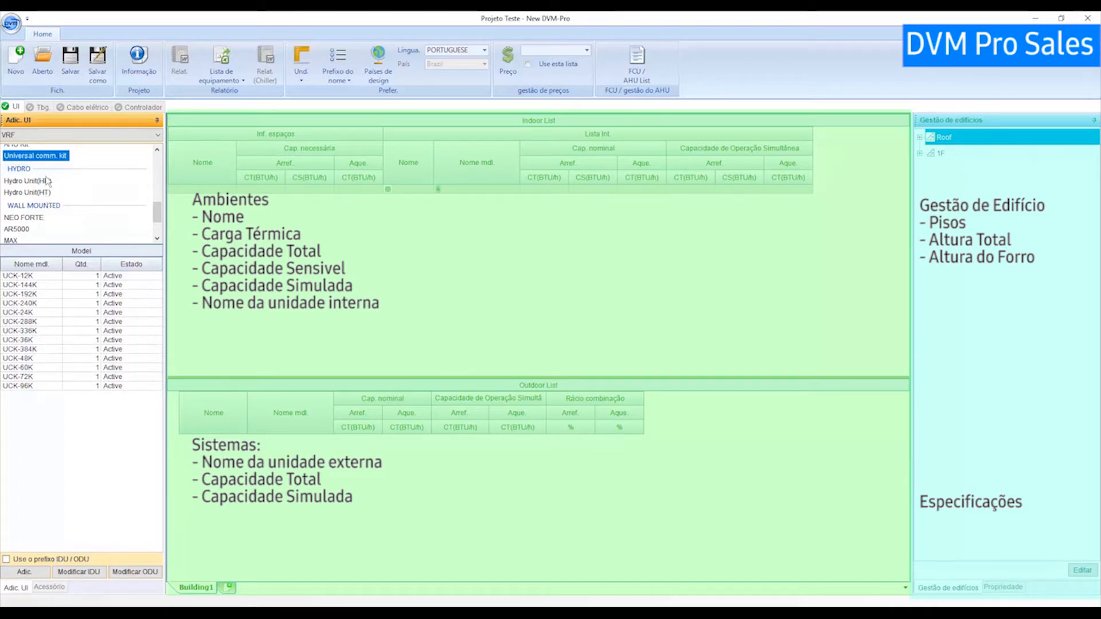
scroll(48, 197, down, 1)
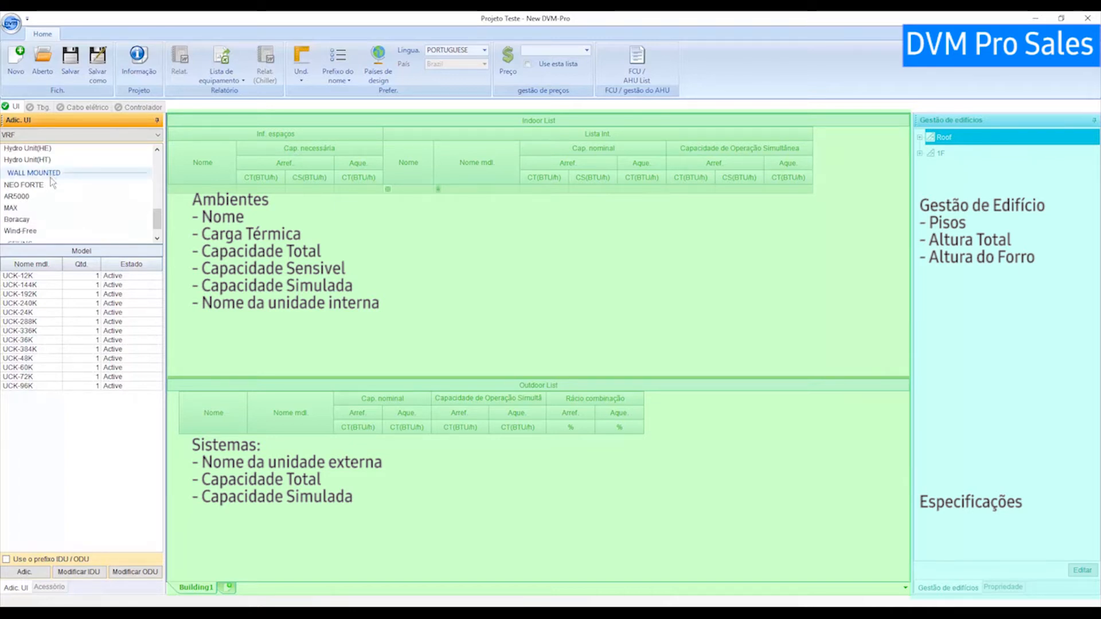
scroll(54, 184, down, 1)
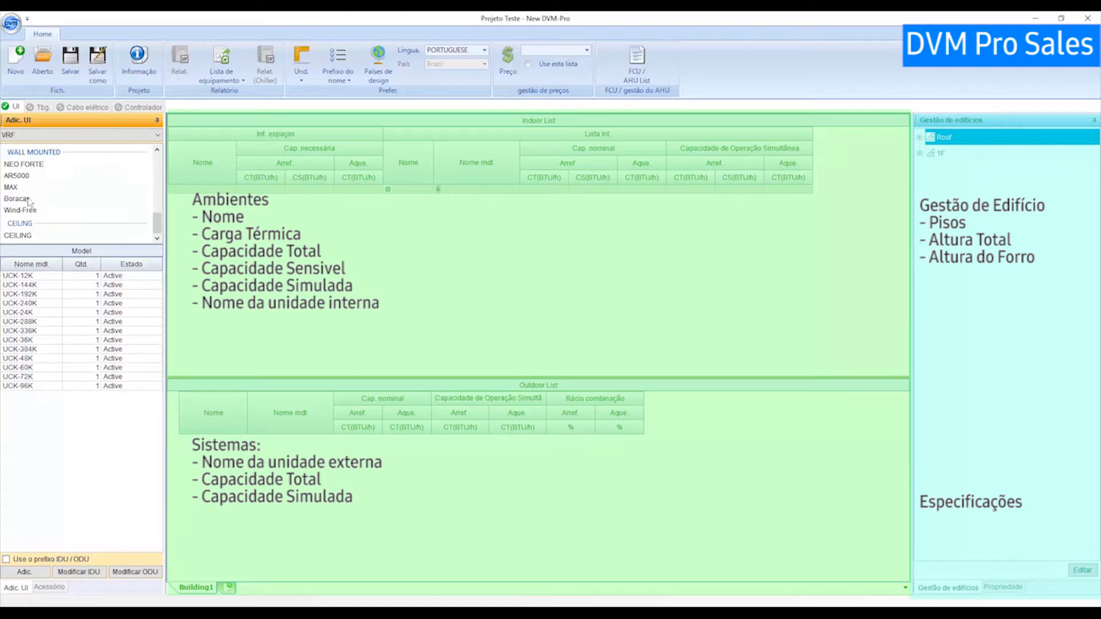
Look through the Boracay, Wind-Free and ceiling-type models, returning to the Wind-Free list.
click(28, 199)
click(27, 210)
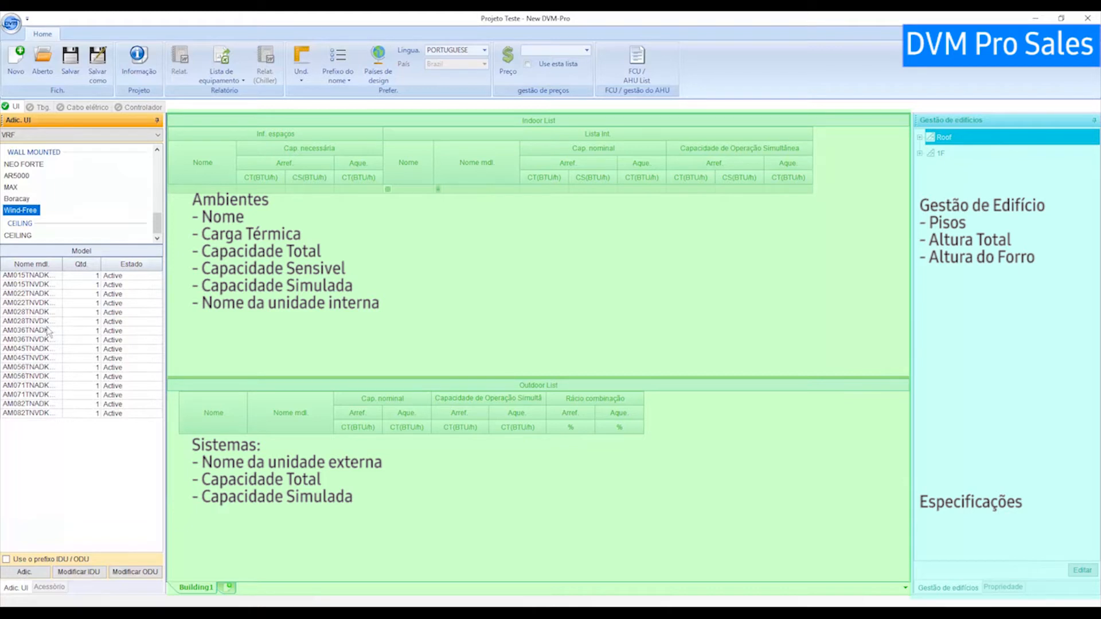
click(25, 235)
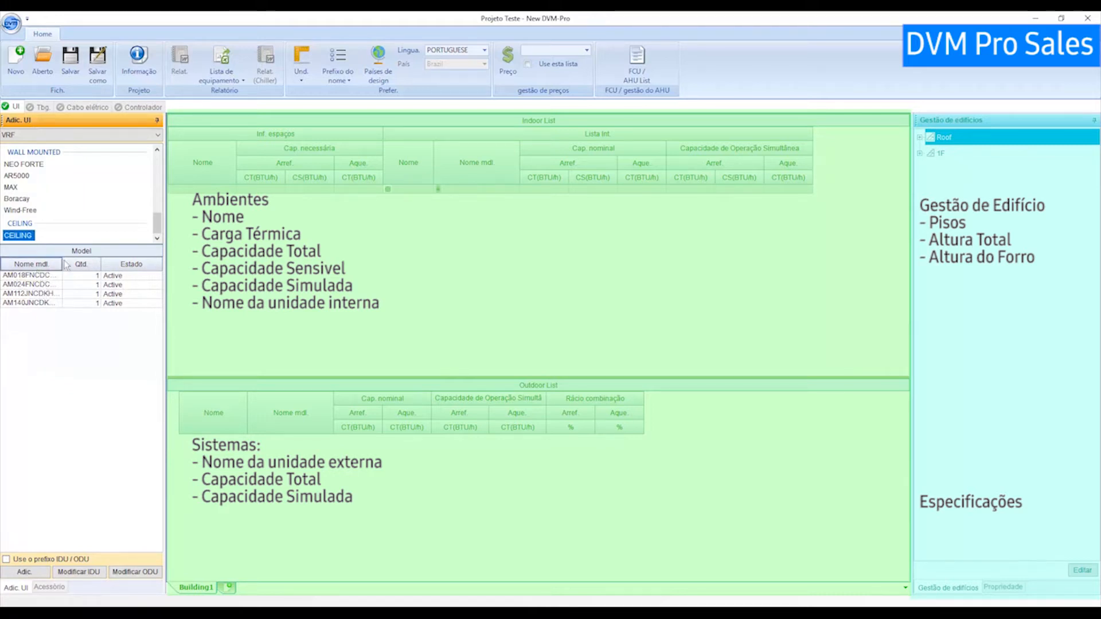
scroll(78, 238, up, 1)
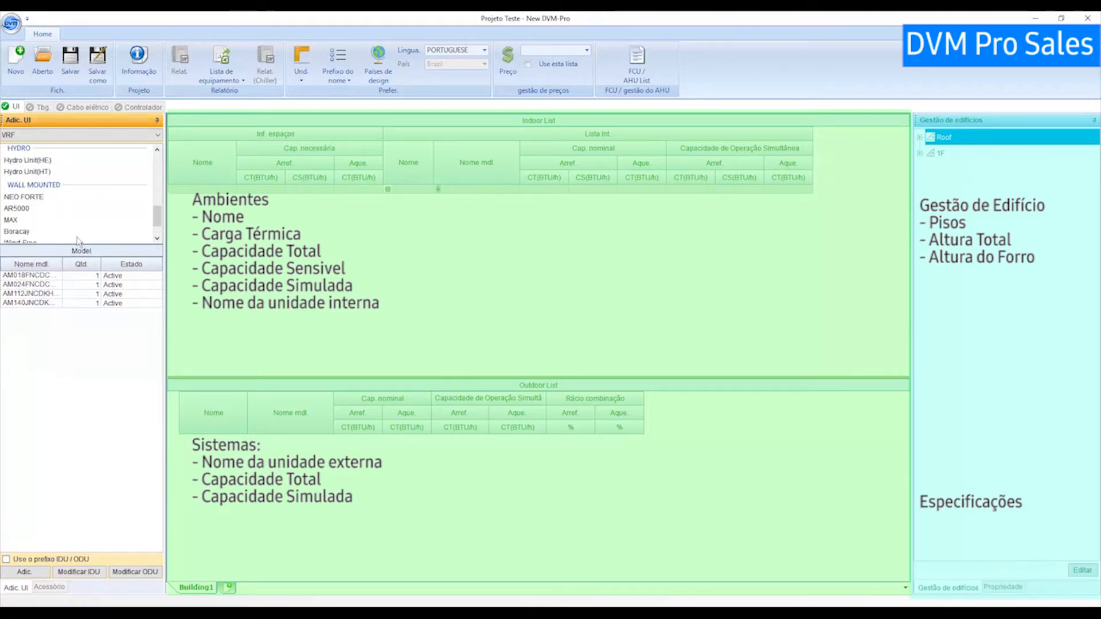
scroll(57, 217, down, 1)
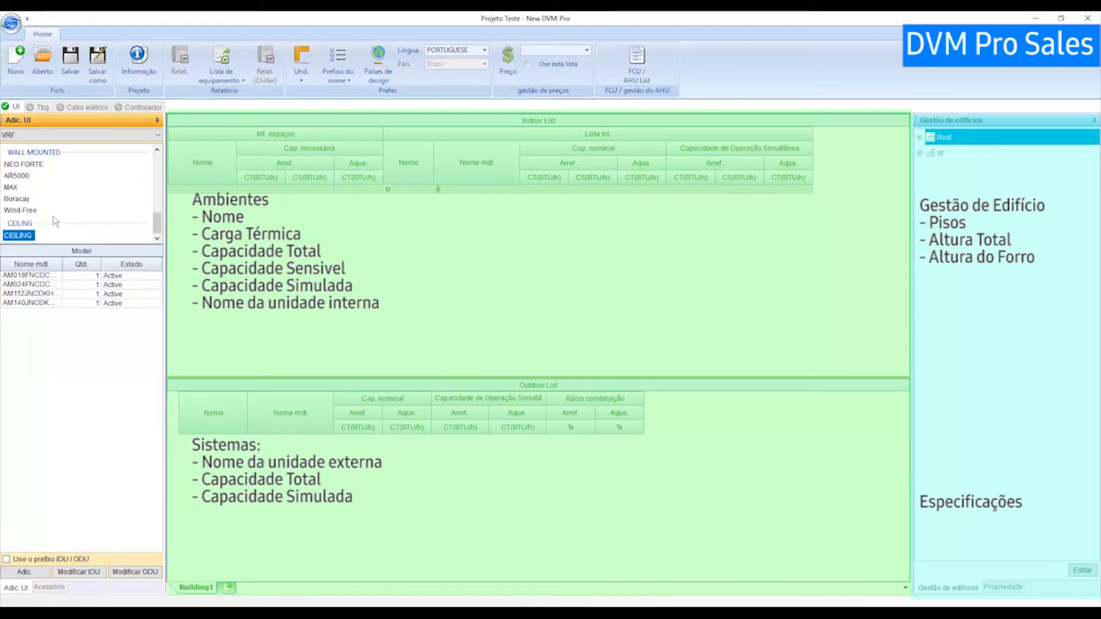
click(23, 211)
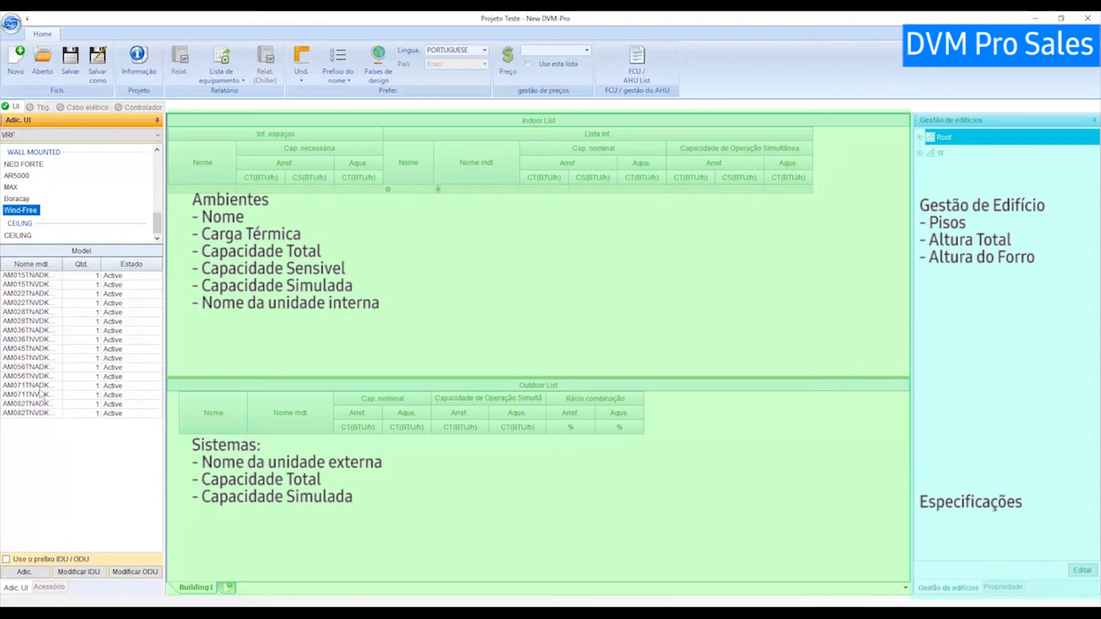
click(35, 276)
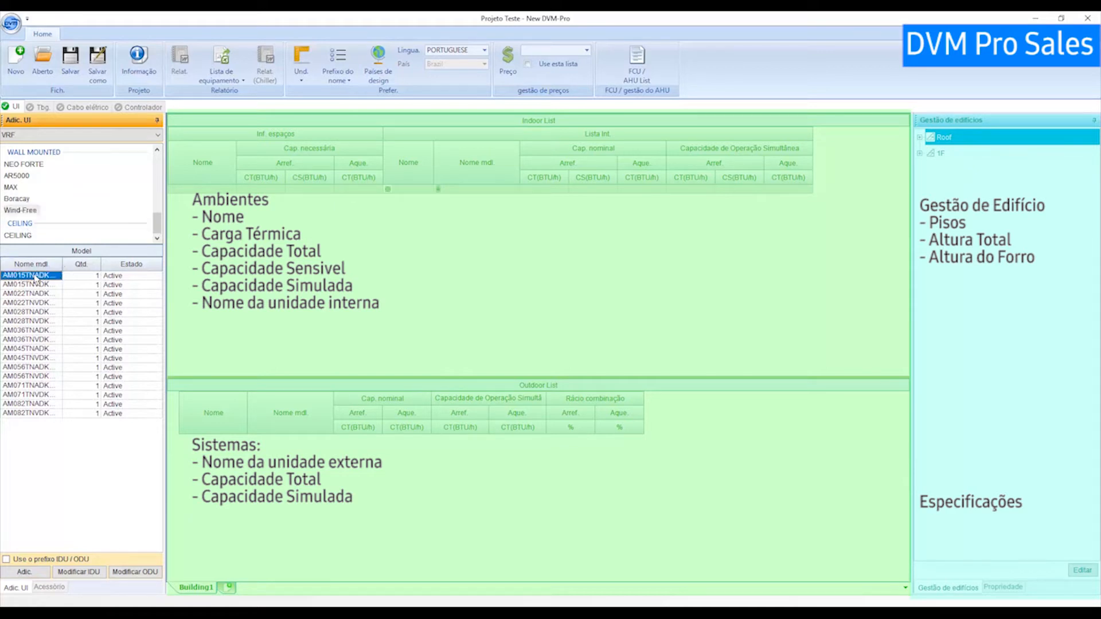
click(34, 304)
click(34, 324)
click(35, 367)
click(34, 412)
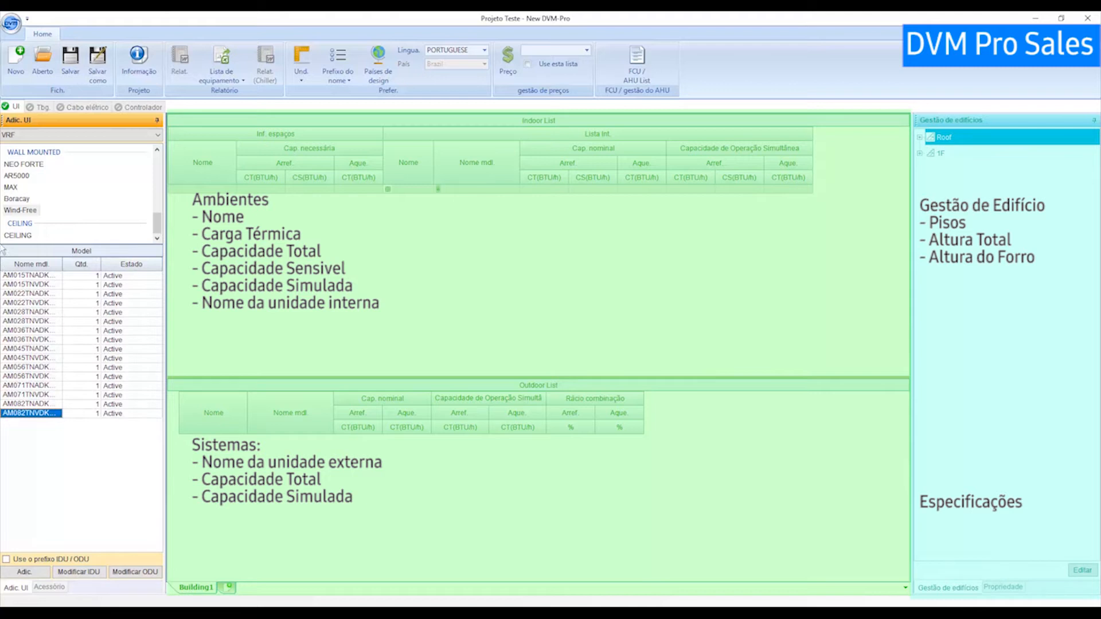
click(24, 186)
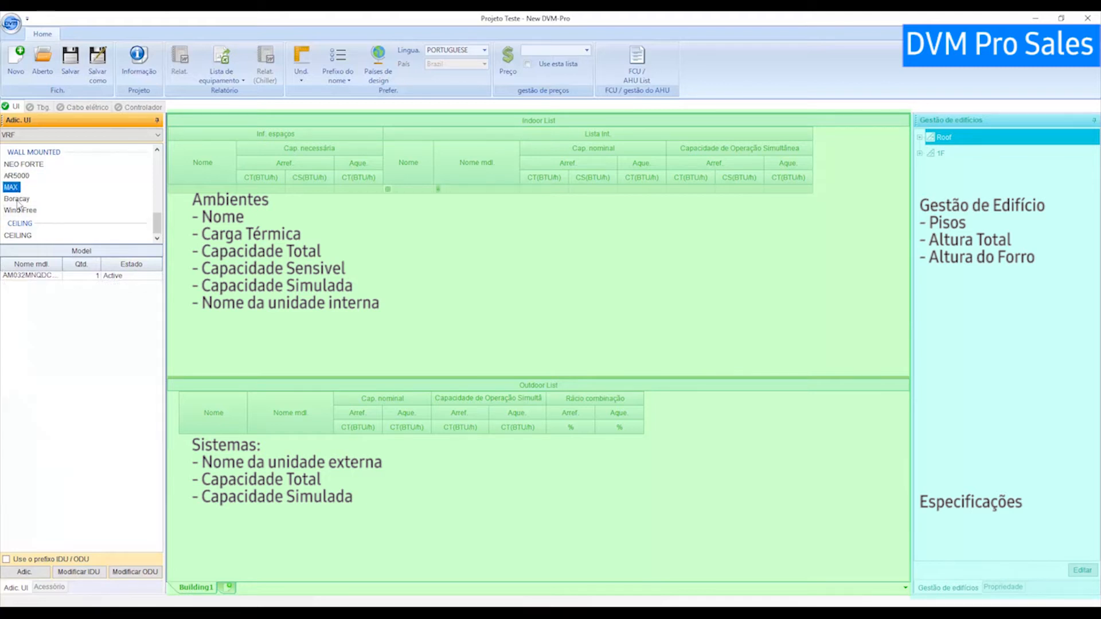
click(17, 199)
click(20, 210)
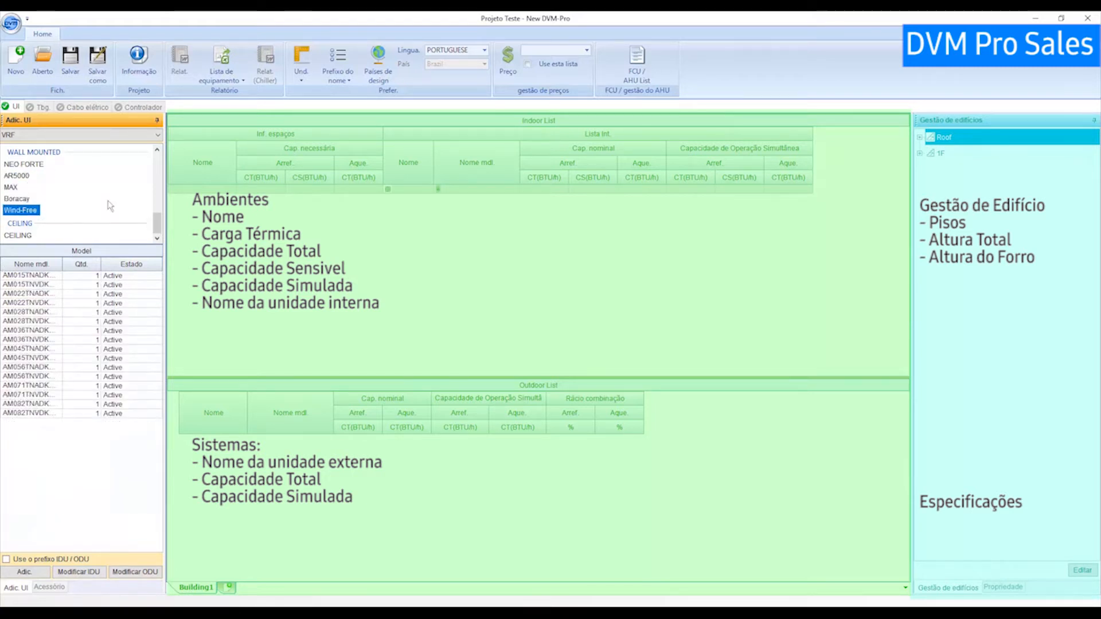
click(21, 322)
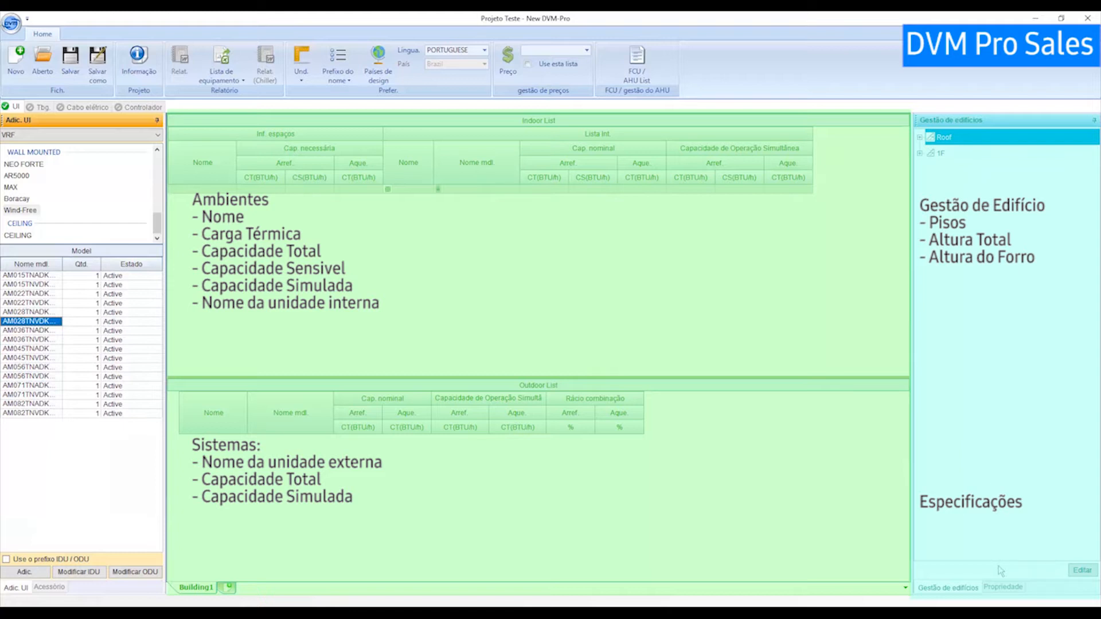
Show the Propriedade specifications of the AM036TNADK model.
click(1003, 589)
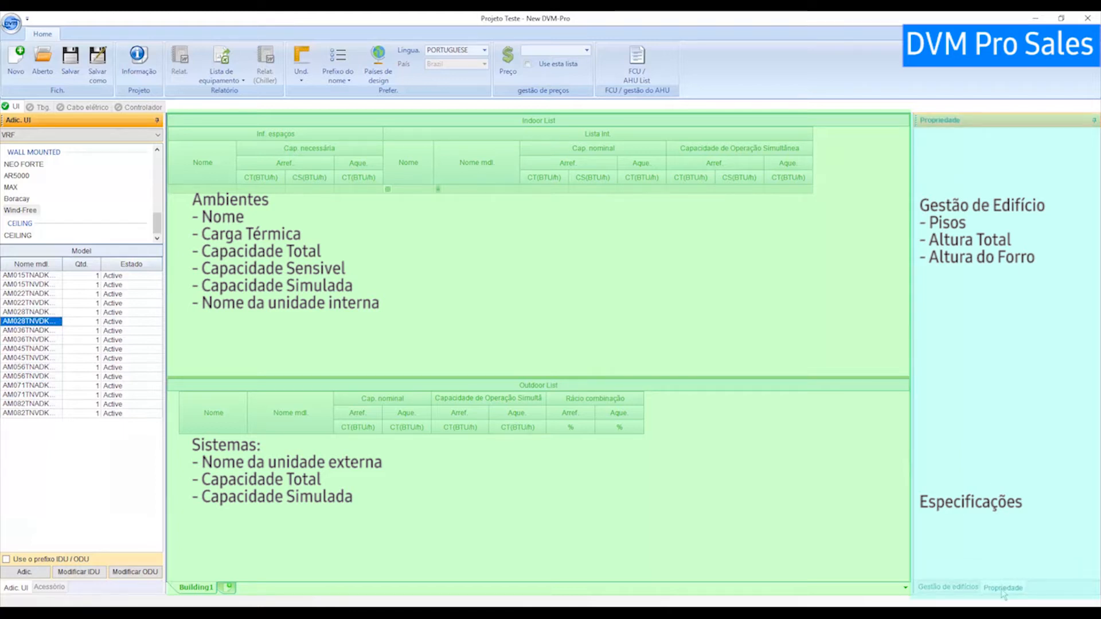
click(15, 331)
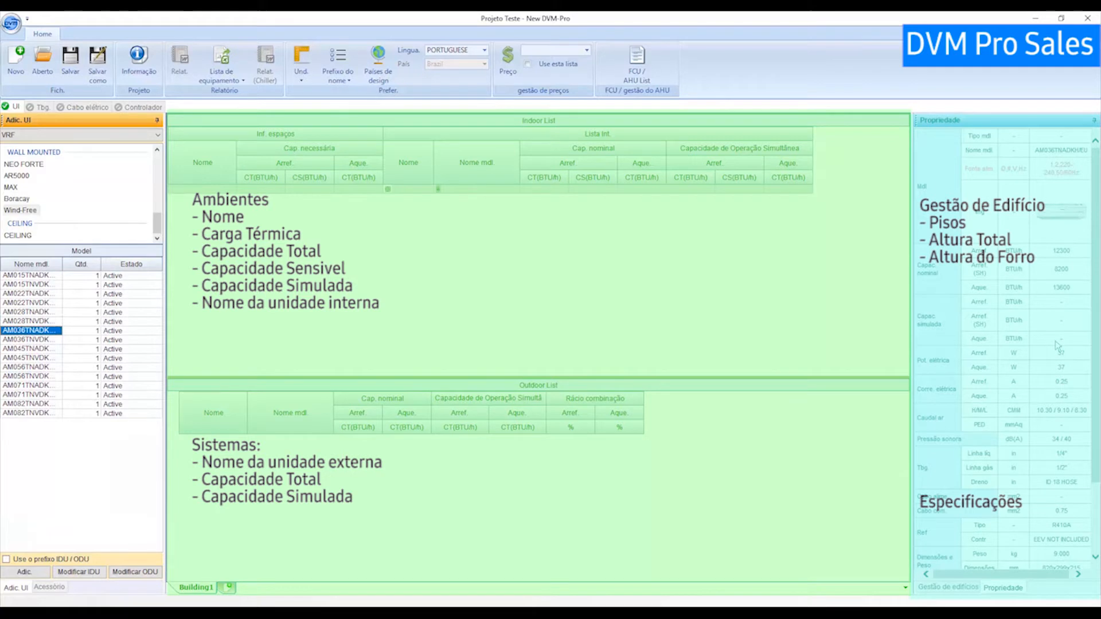
scroll(1053, 304, down, 3)
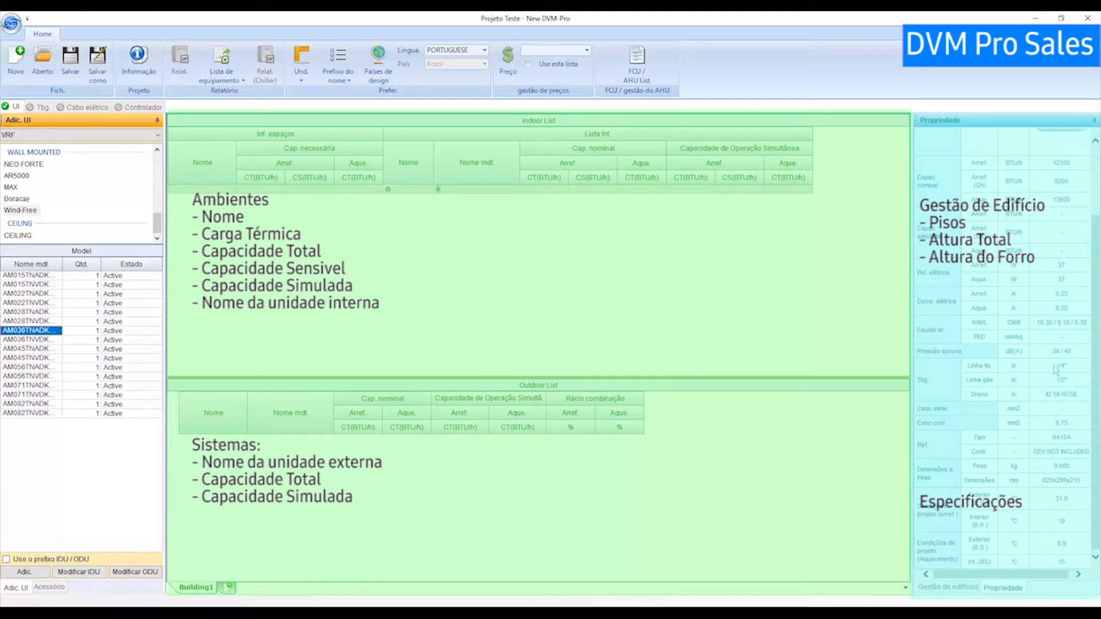
scroll(1062, 491, up, 3)
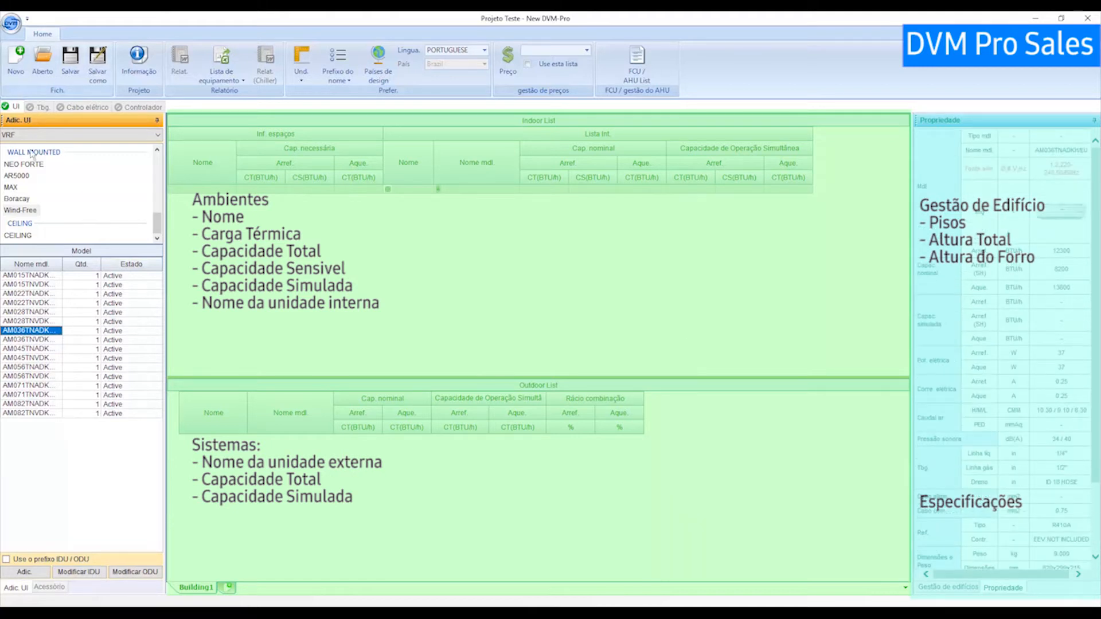
scroll(35, 195, up, 4)
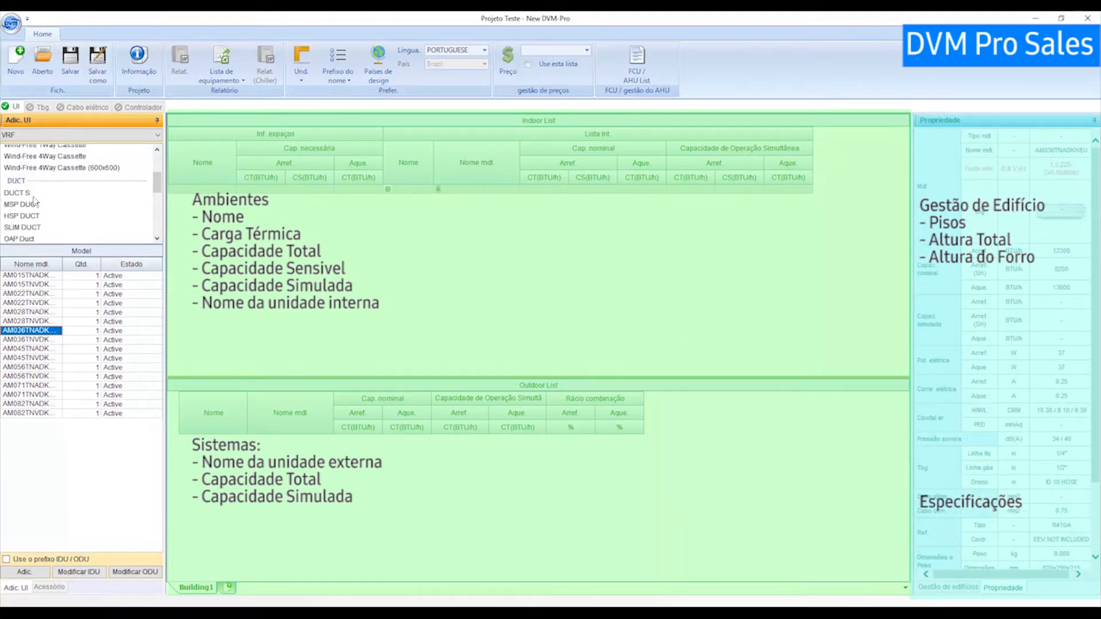
View the Wind-Free 4Way Cassette AM030NN4DC specifications, then its Acessório list.
click(22, 157)
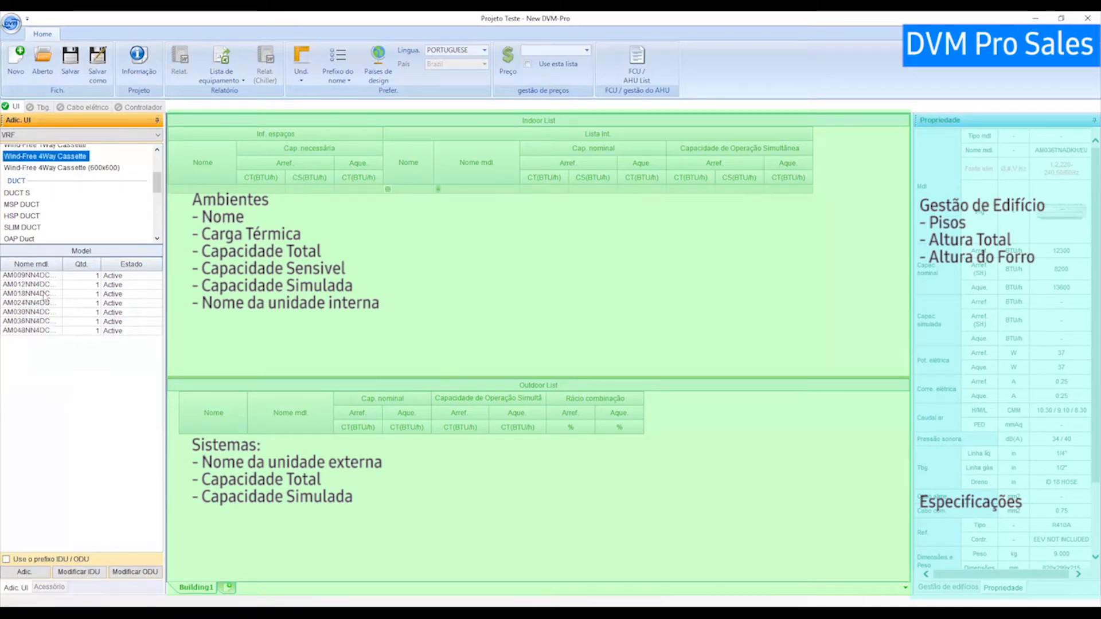
click(31, 312)
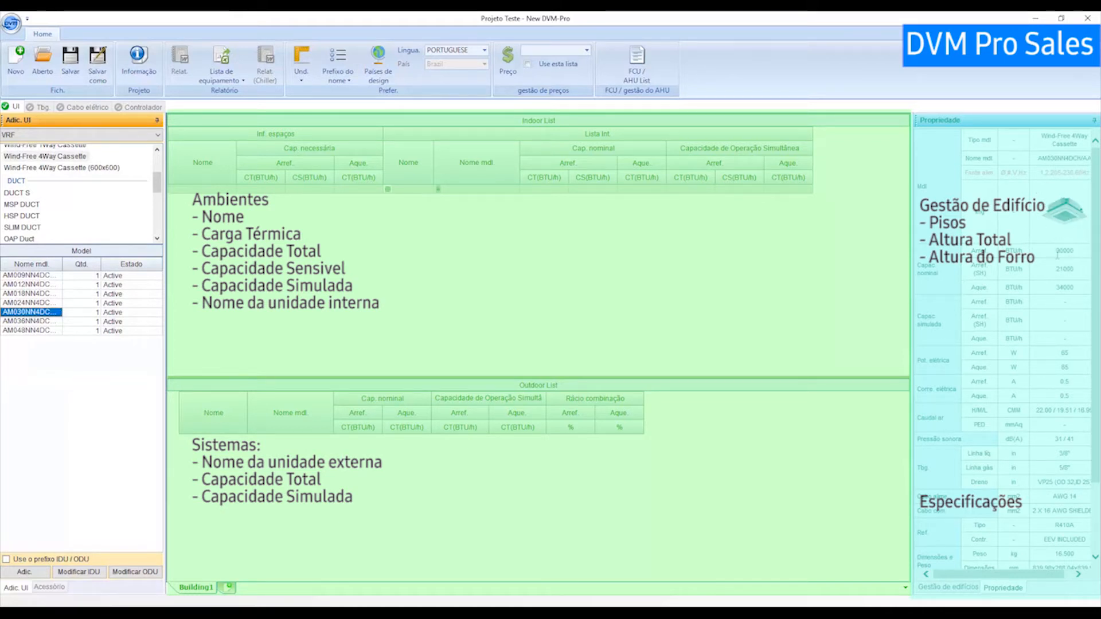
scroll(1053, 267, down, 3)
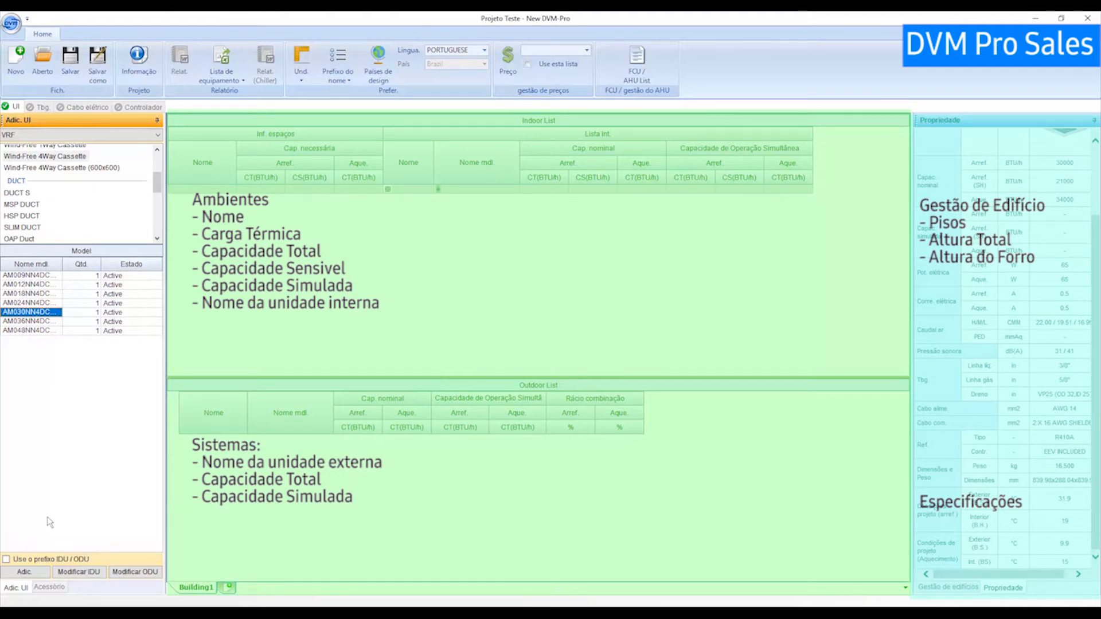
click(49, 586)
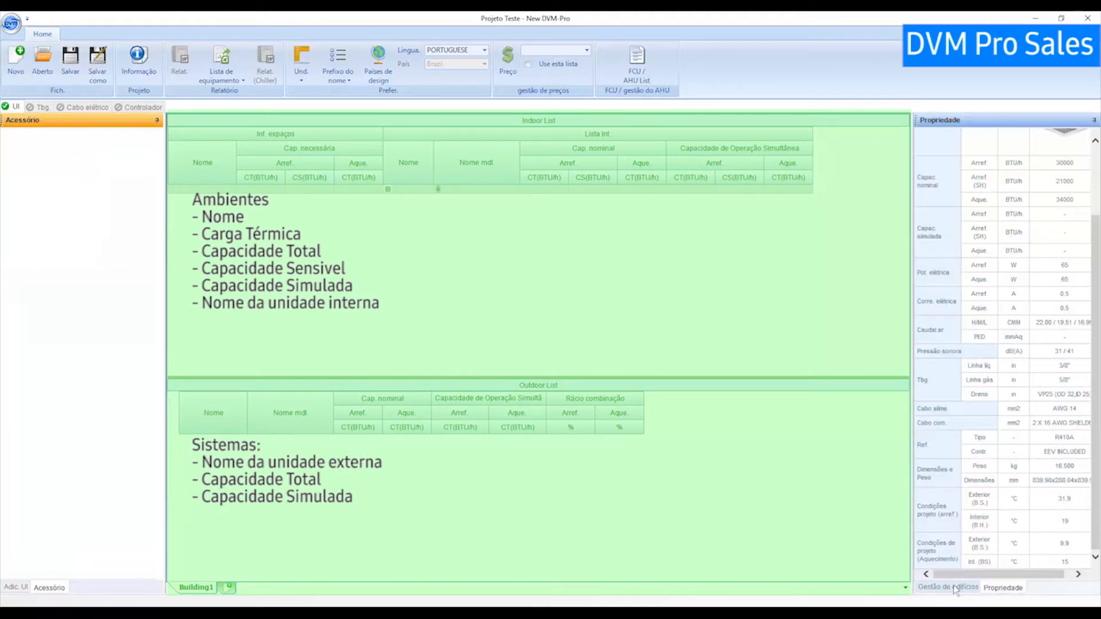
Switch to the Gestão de edifícios tab showing the Roof and 1F floors.
click(955, 589)
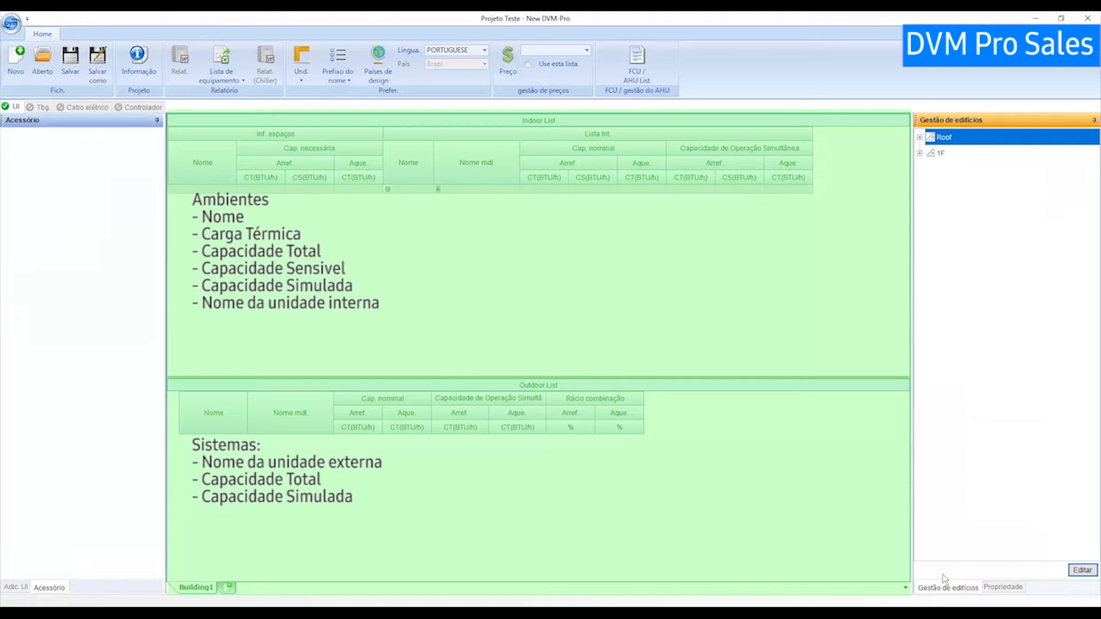
Switch the Gestão de edifícios tree to the editable floor grid with Editar.
click(1082, 571)
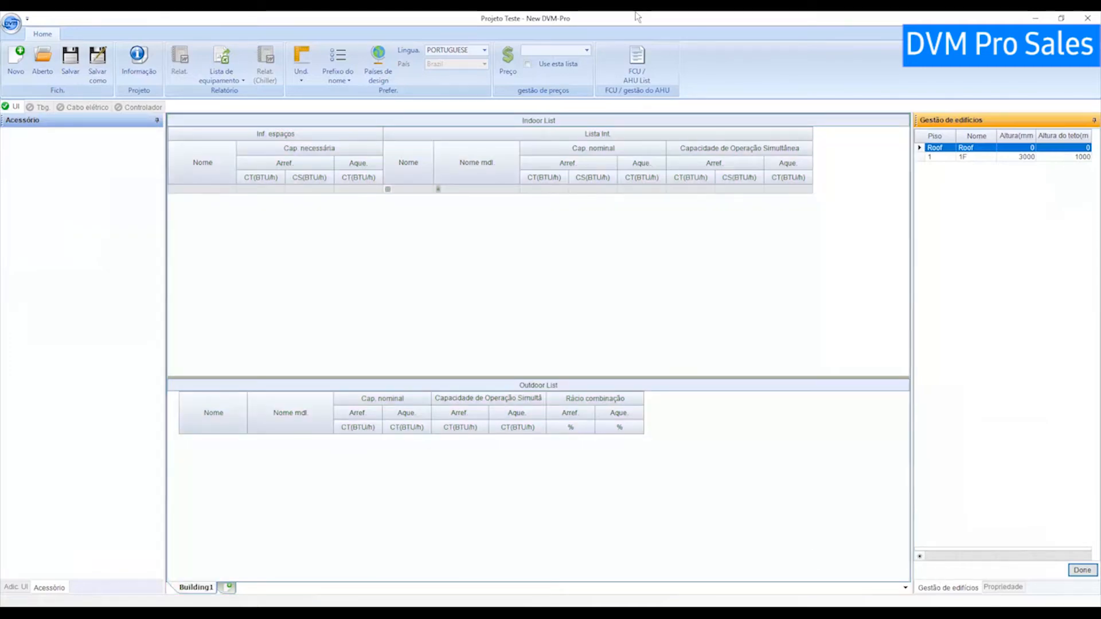
Restore the DVM Pro window, dock it tall on the left, and bring up the presentation.
double_click(635, 19)
drag(542, 57, 323, 26)
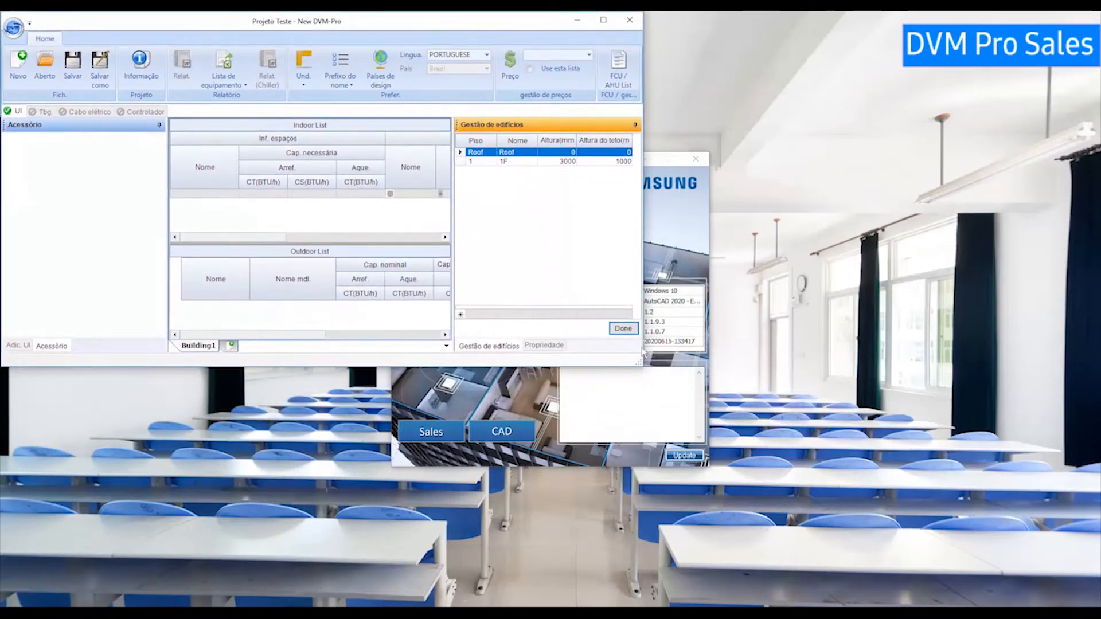
drag(642, 362, 635, 603)
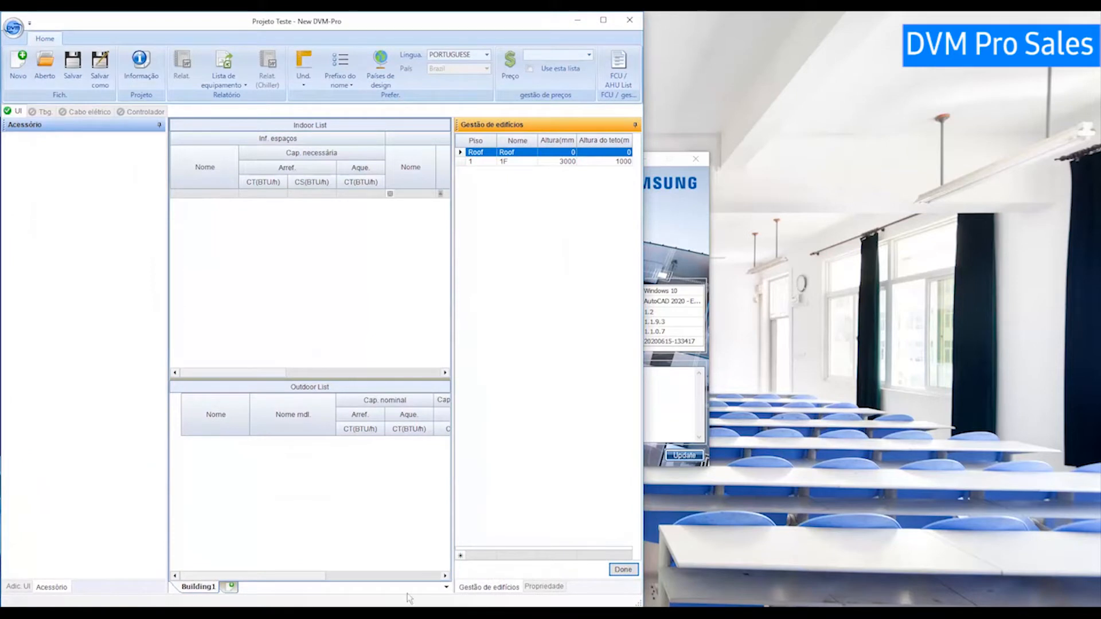
click(413, 612)
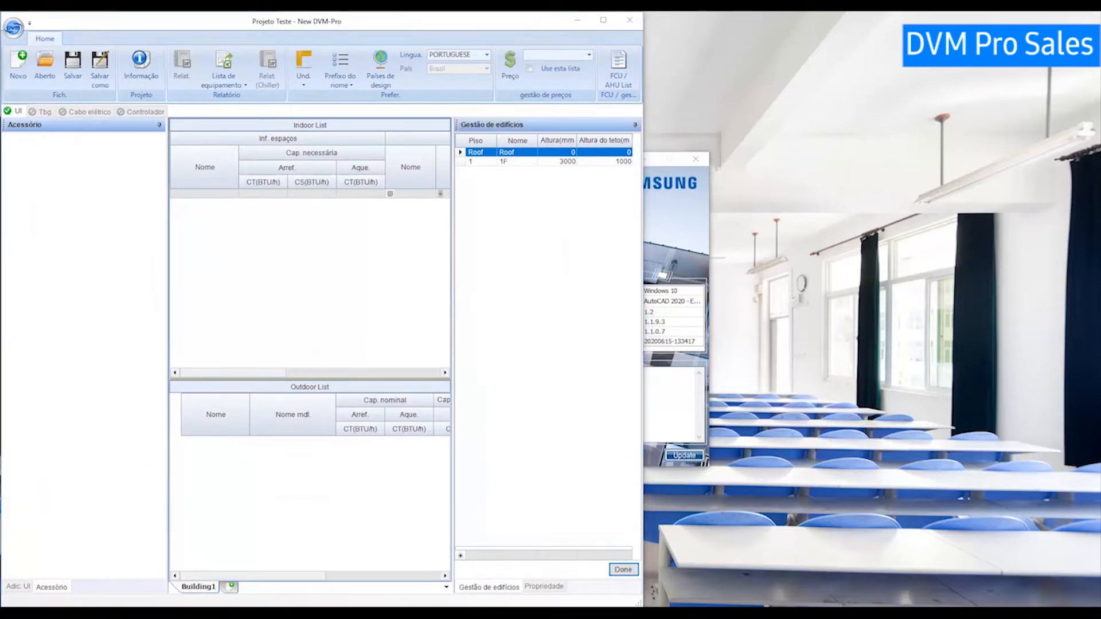
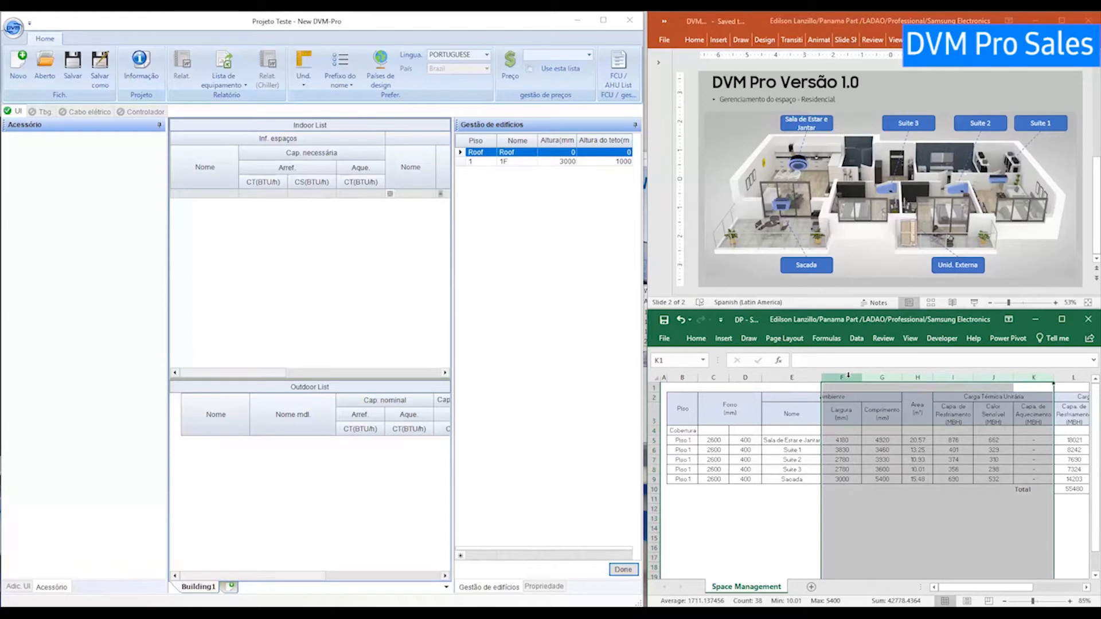
Clear the earlier column selection in the spreadsheet.
click(870, 420)
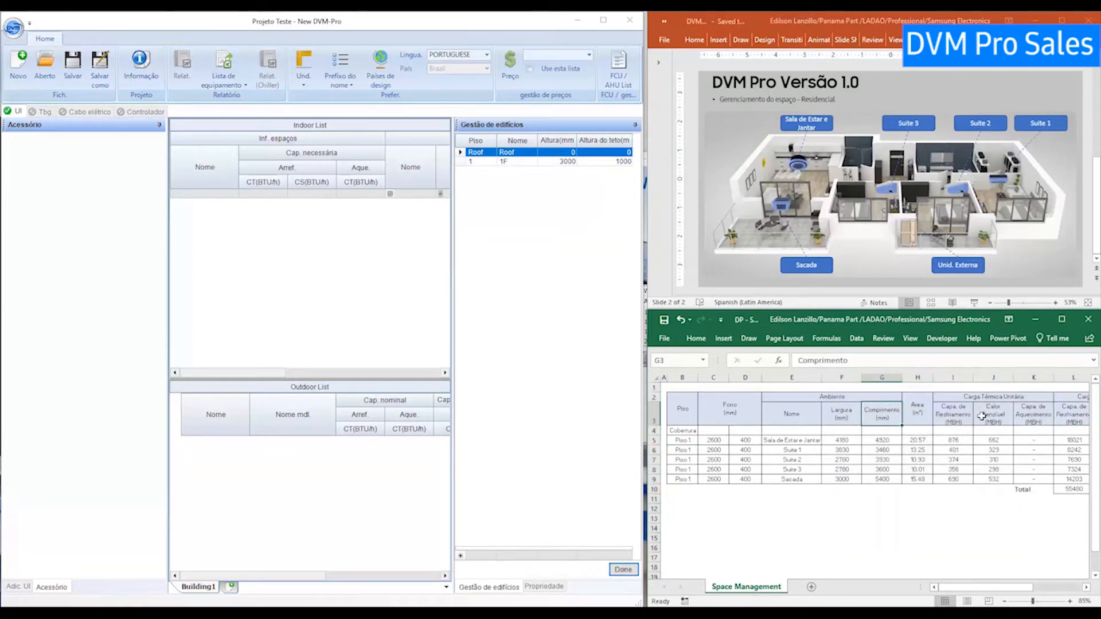
Hide the room-dimension columns F to K in Excel.
drag(1032, 377, 846, 383)
right_click(845, 385)
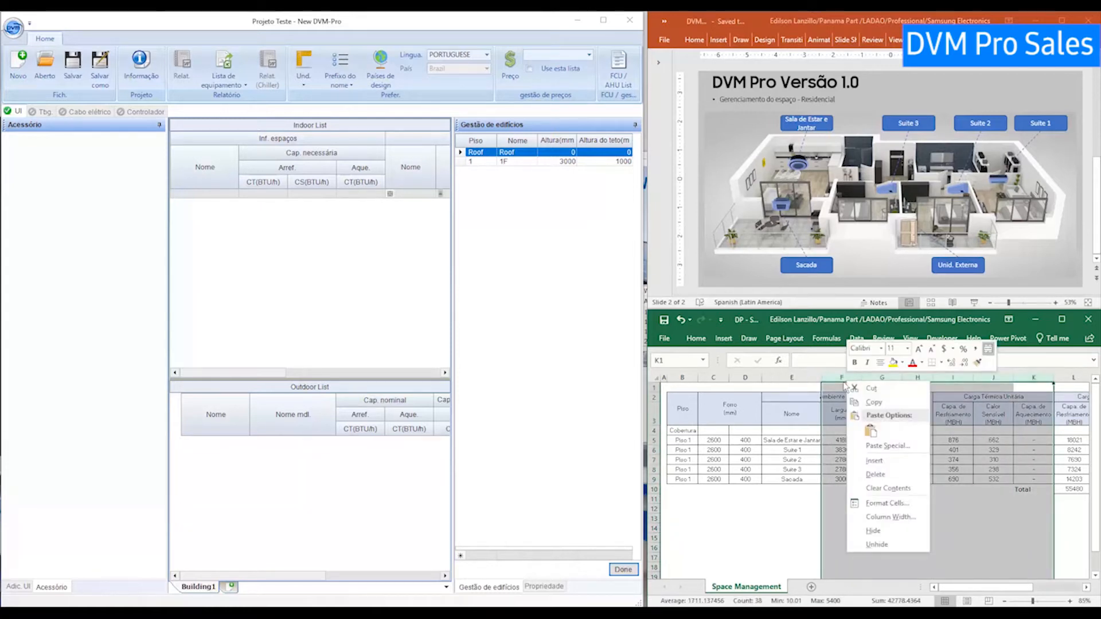
click(907, 528)
click(785, 469)
Select the room names and column L cooling loads, then show DVM Pro's indoor-unit catalogue.
drag(783, 439, 779, 479)
drag(841, 440, 840, 479)
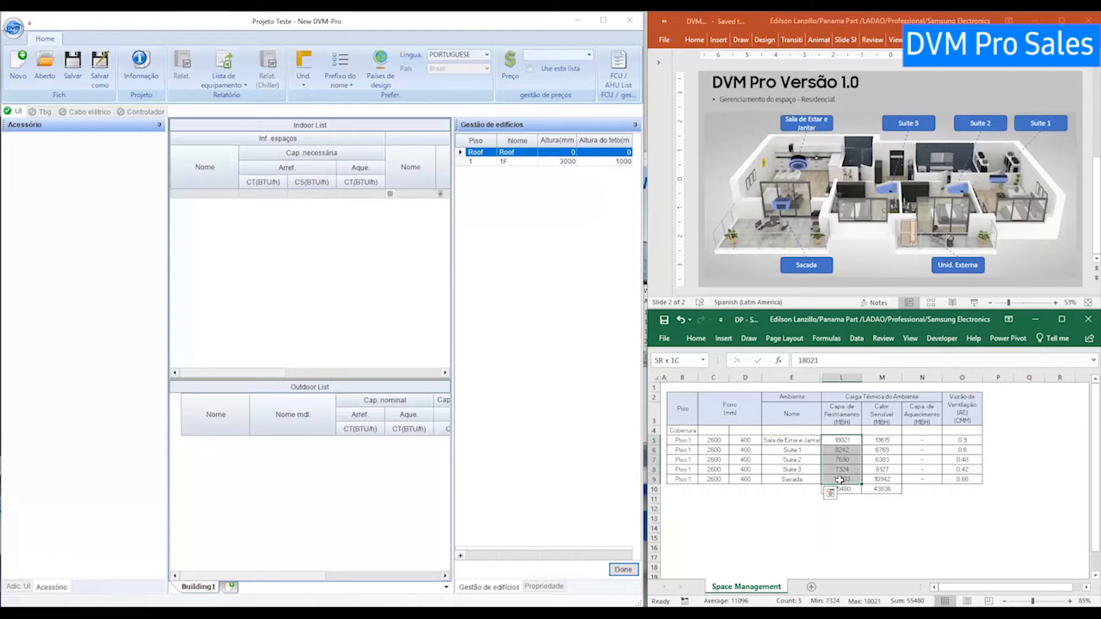
click(264, 287)
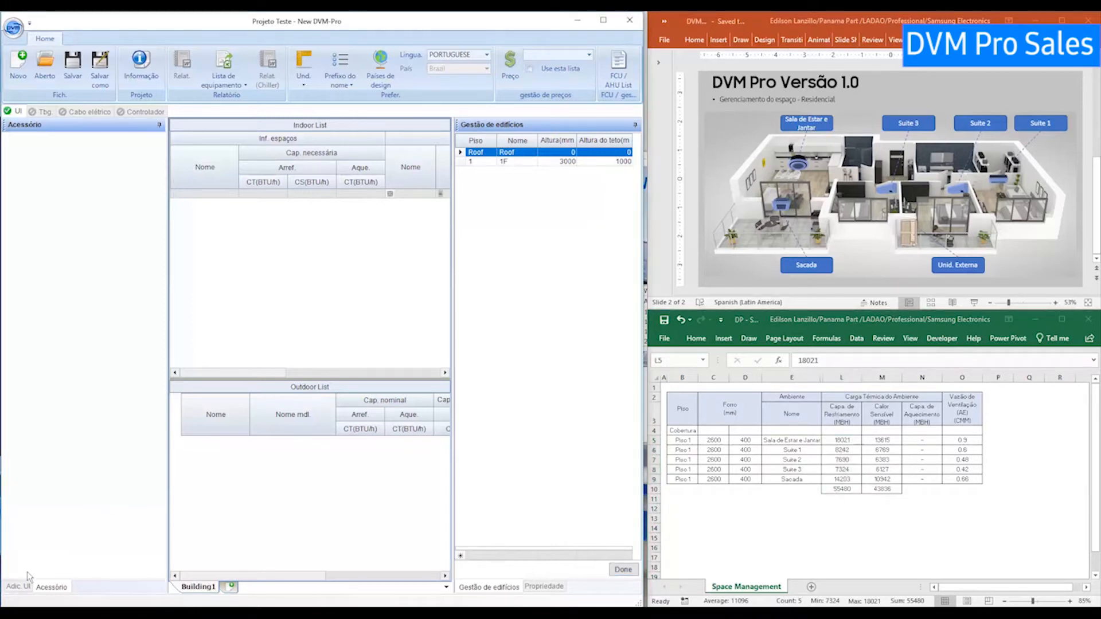
click(19, 587)
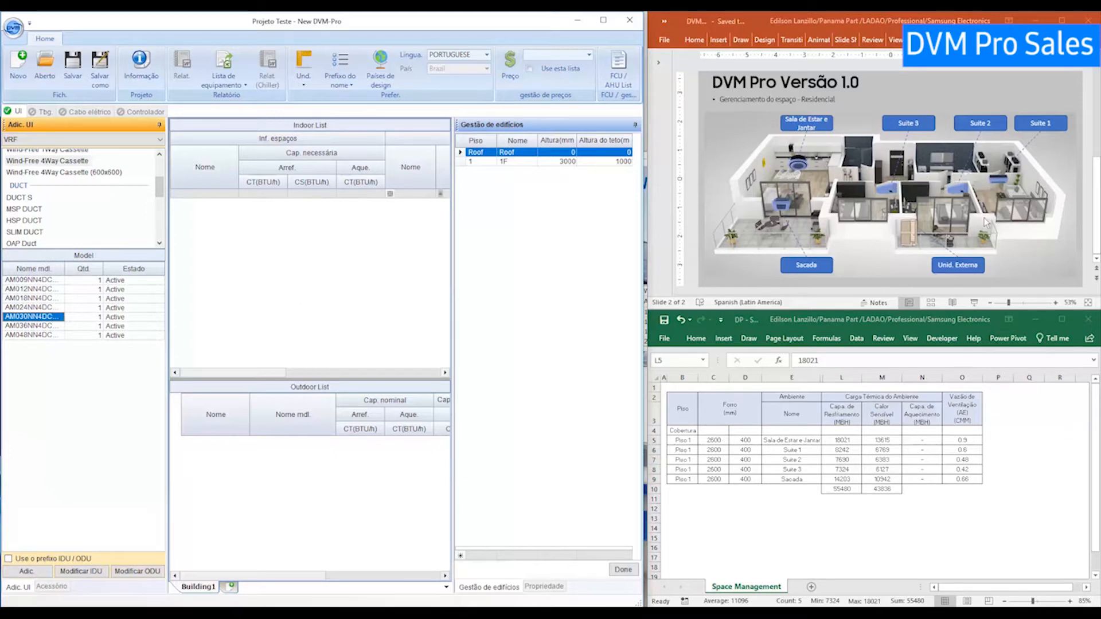
Enter Sala de Estar e Jantar, copied from Excel cell E5, as the first room name.
click(191, 195)
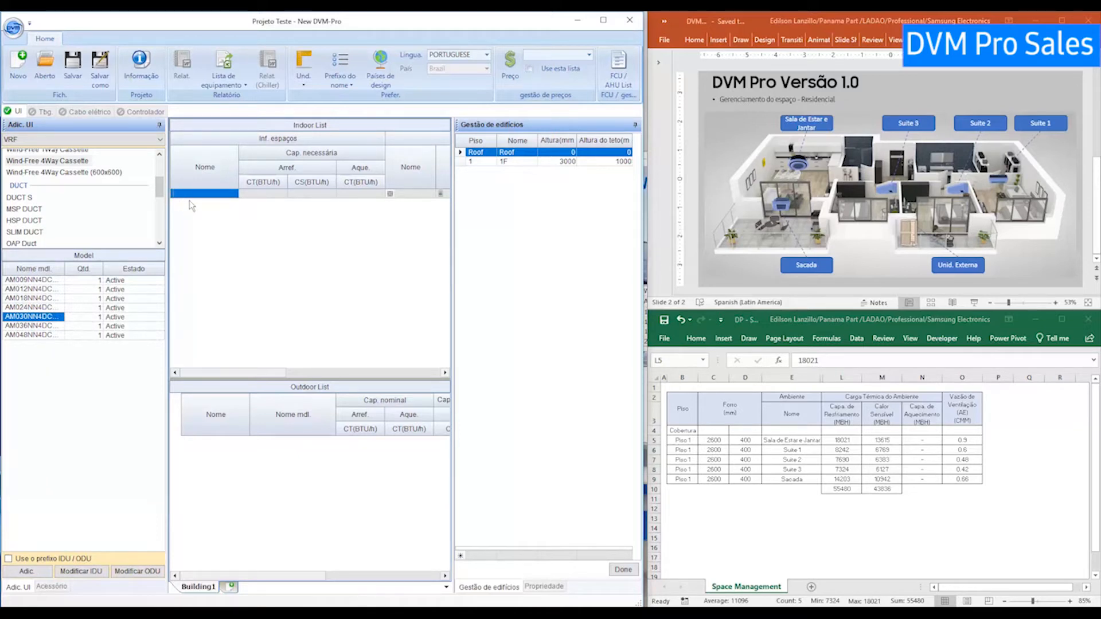
text(Sala)
click(811, 440)
double_click(810, 440)
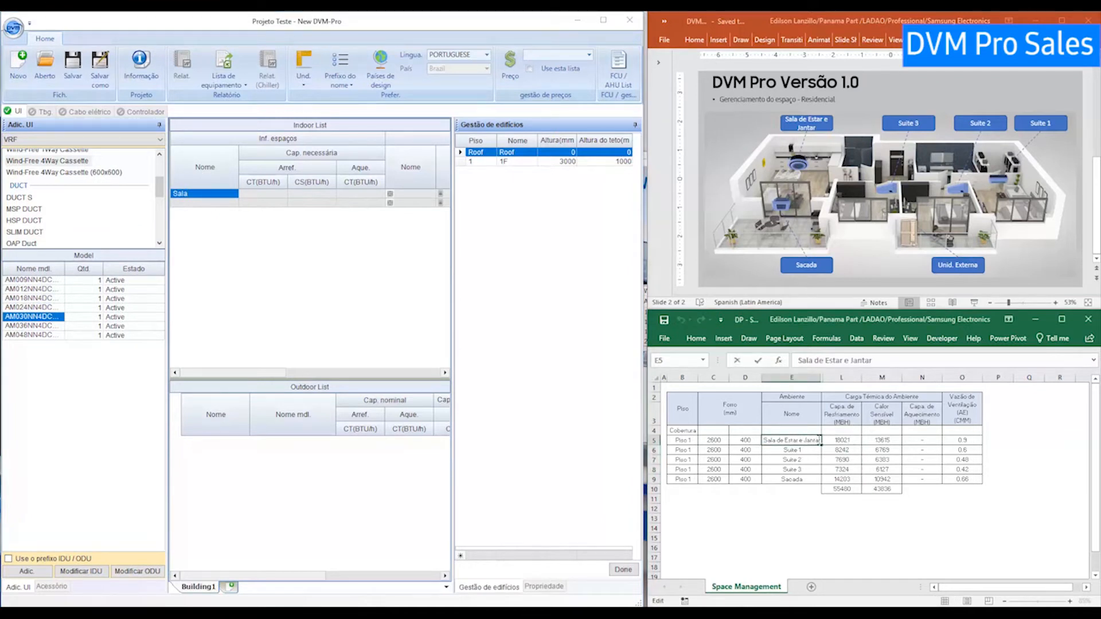
drag(820, 440, 762, 440)
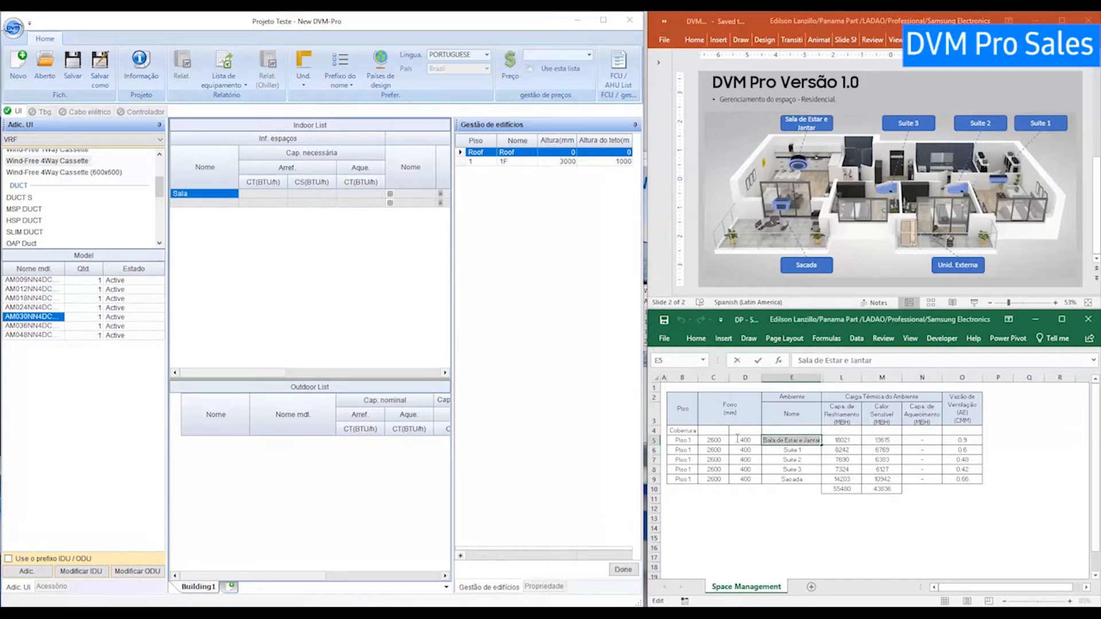
click(196, 197)
key(ctrl+v)
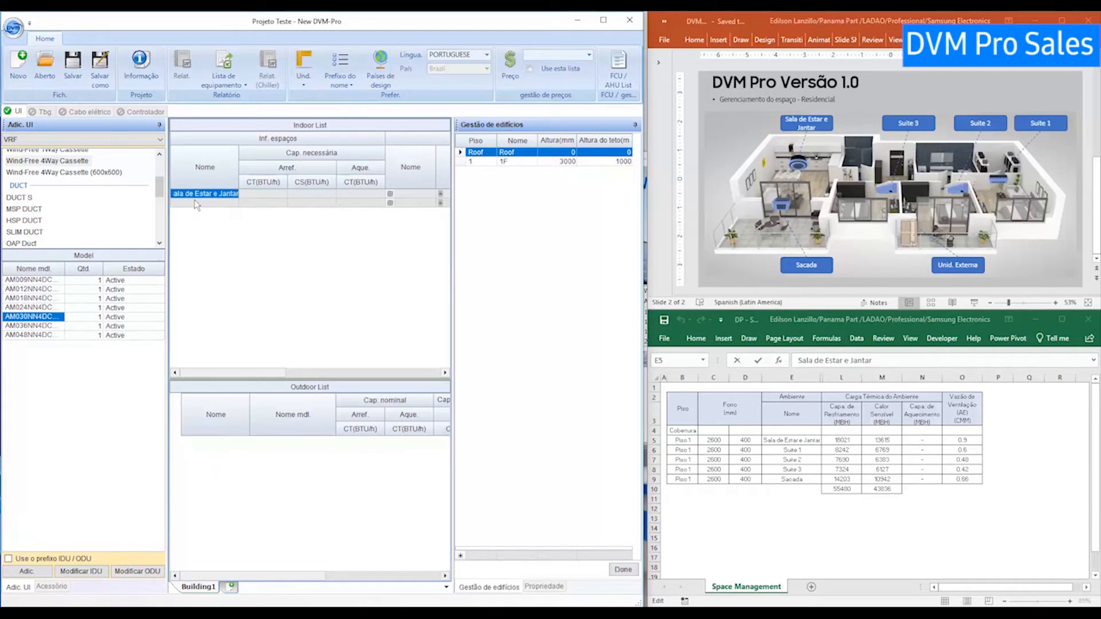
key(Return)
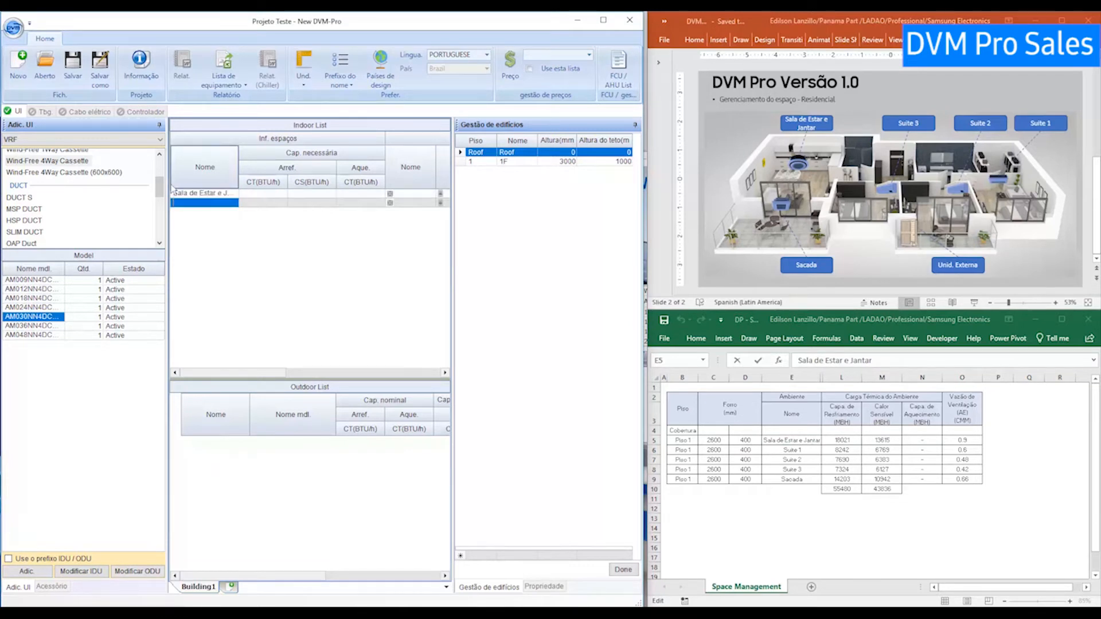
Paste Suite 1 from Excel as the second room name.
click(806, 450)
double_click(806, 450)
drag(805, 451, 780, 450)
key(ctrl+c)
click(197, 203)
key(ctrl+v)
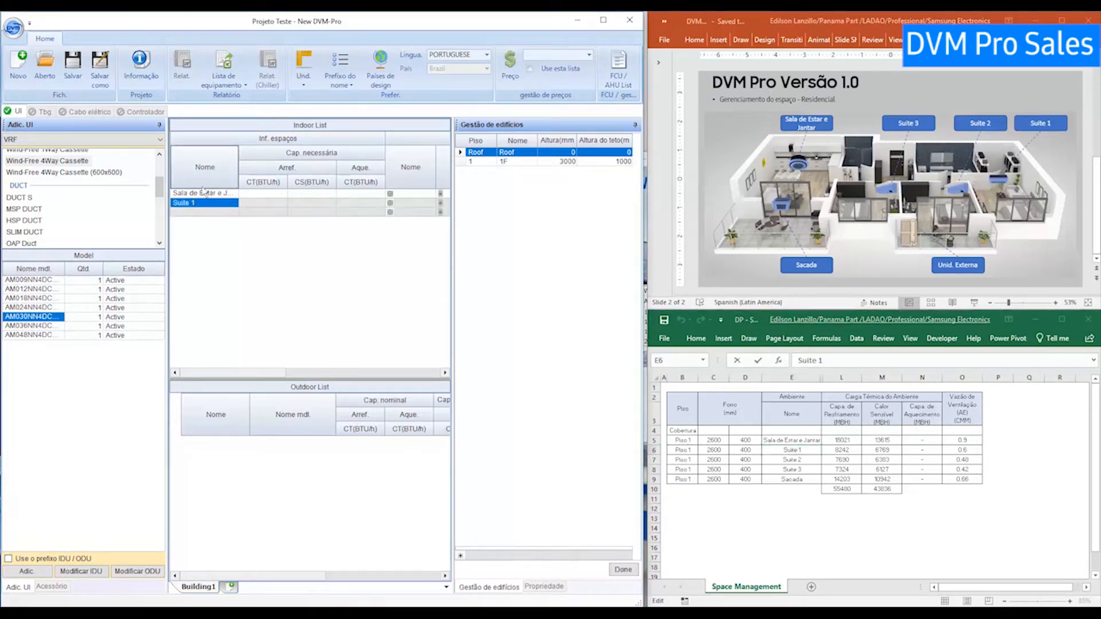
key(Down)
Name the third and fourth rooms Suite 2 and Suite 3, and start typing Sacada.
key(ctrl+v)
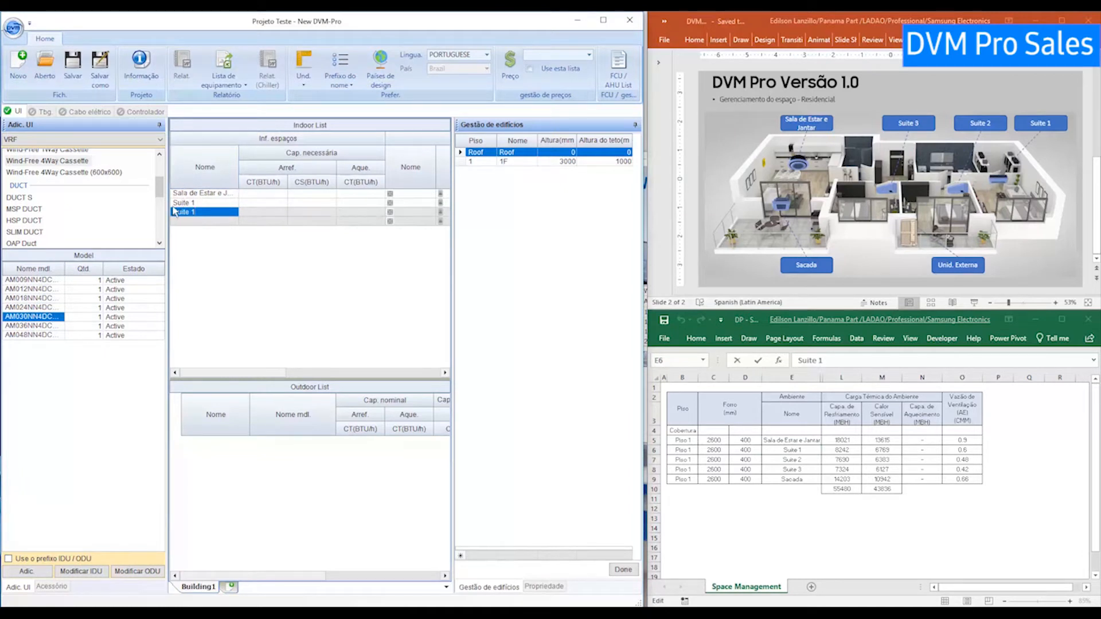
key(BackSpace)
text(2)
key(Down)
key(ctrl+v)
key(BackSpace)
text(3)
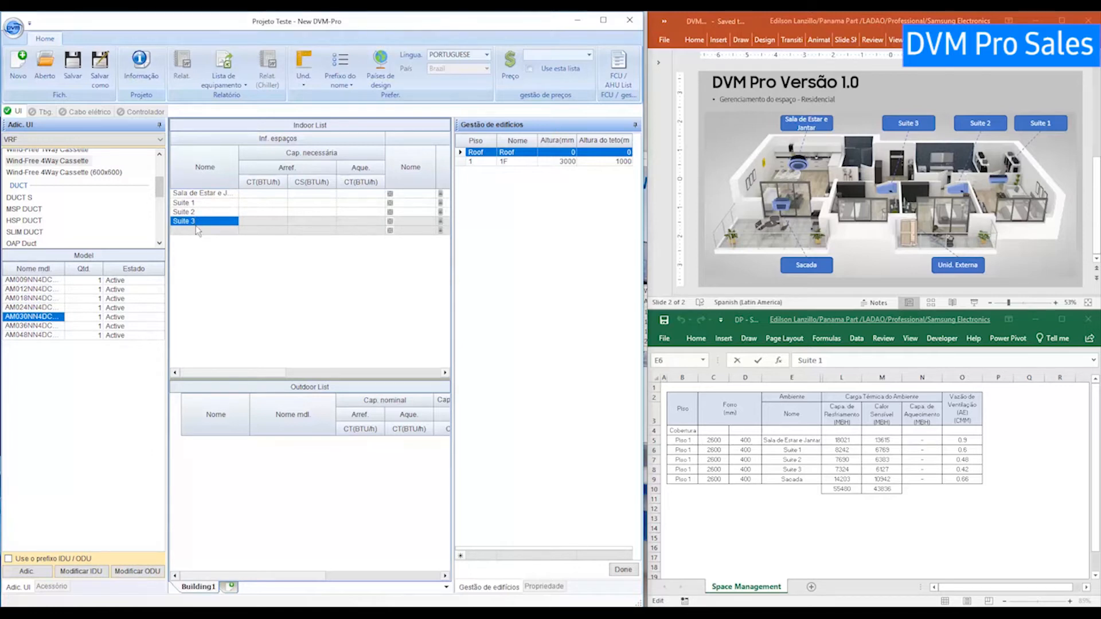
click(196, 230)
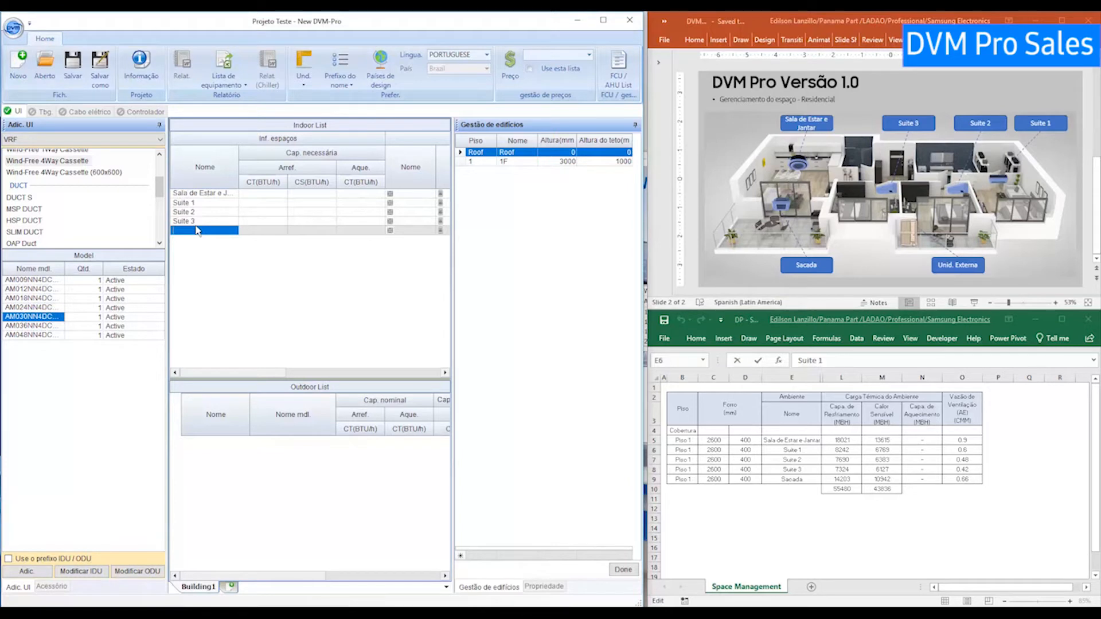
text(Sac)
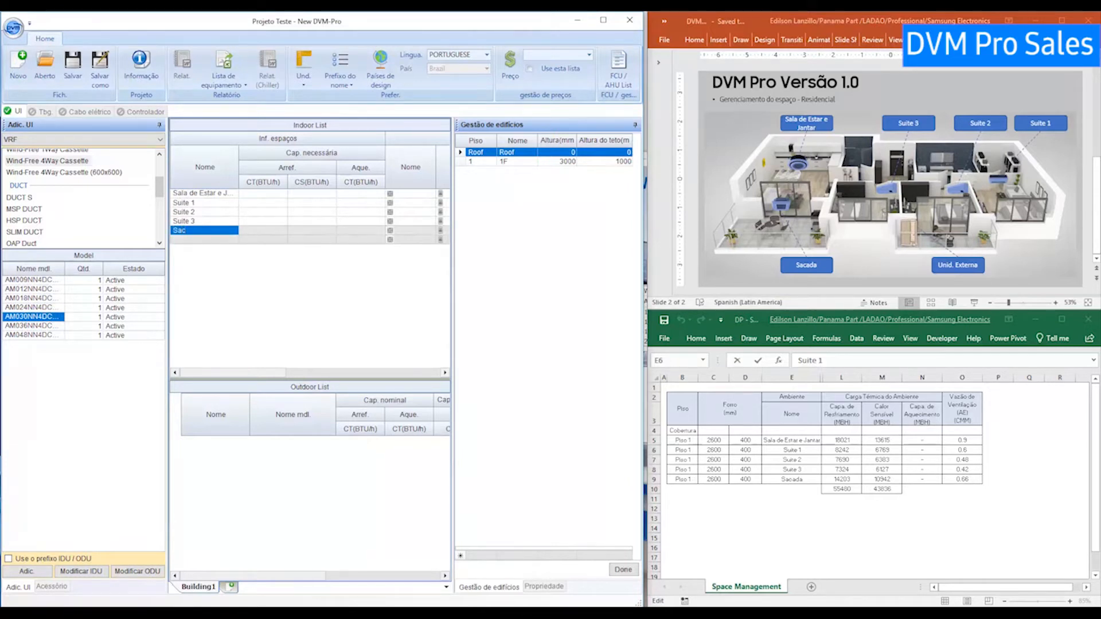
text(ada)
Fill the Arref. CT column with 18021, 8242, 7960, 7324 and 14203 for Sala de Estar through Sacada.
click(269, 195)
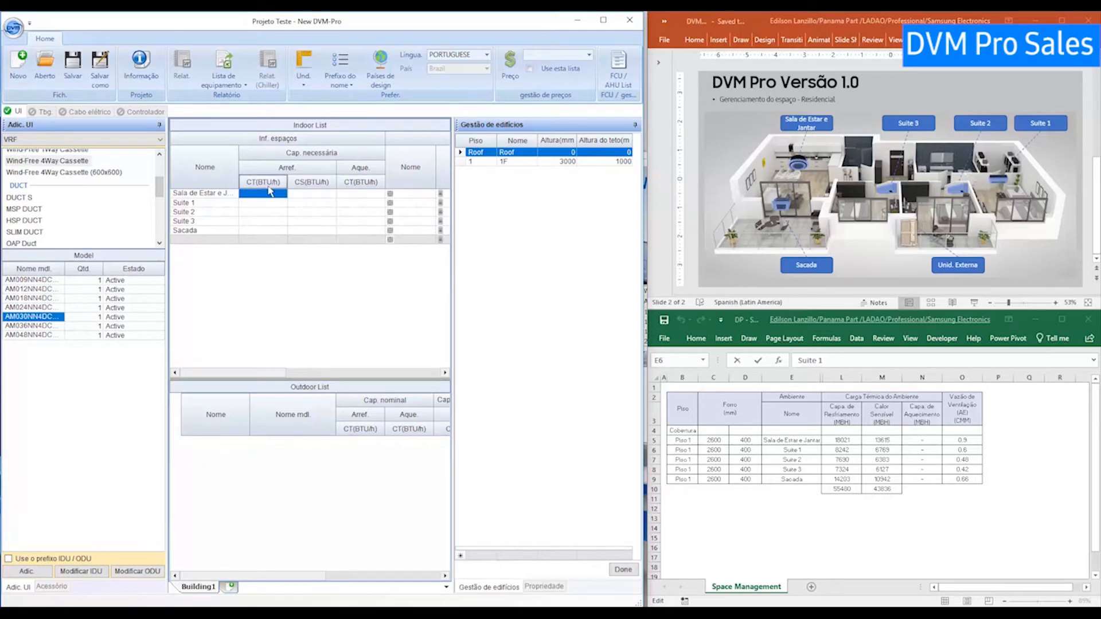
text(18021)
click(265, 203)
text(8242)
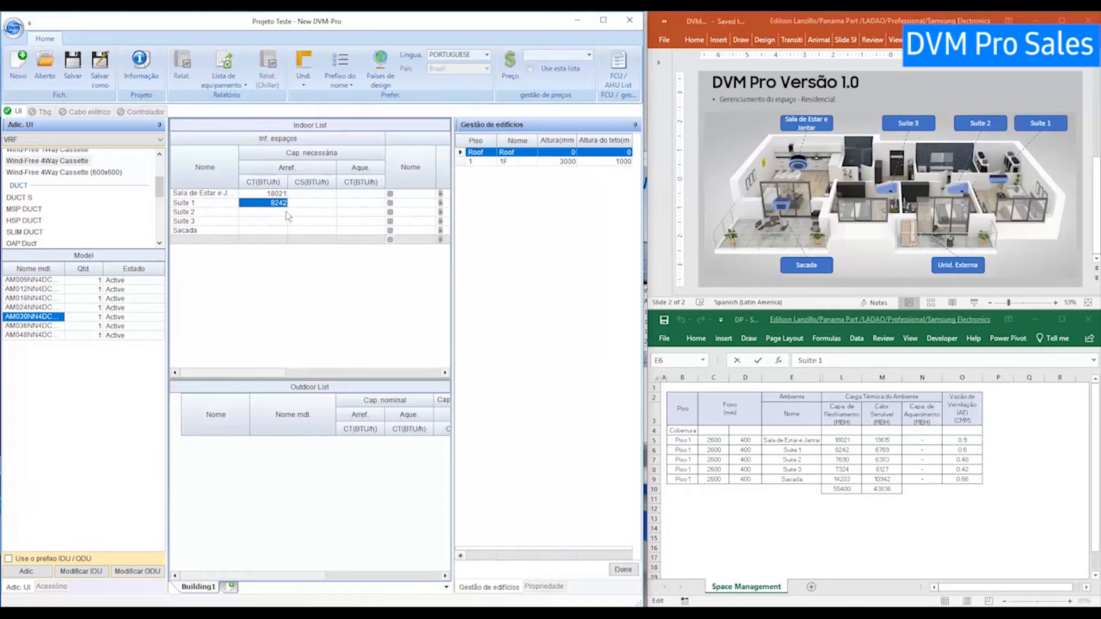
click(279, 211)
text(7960)
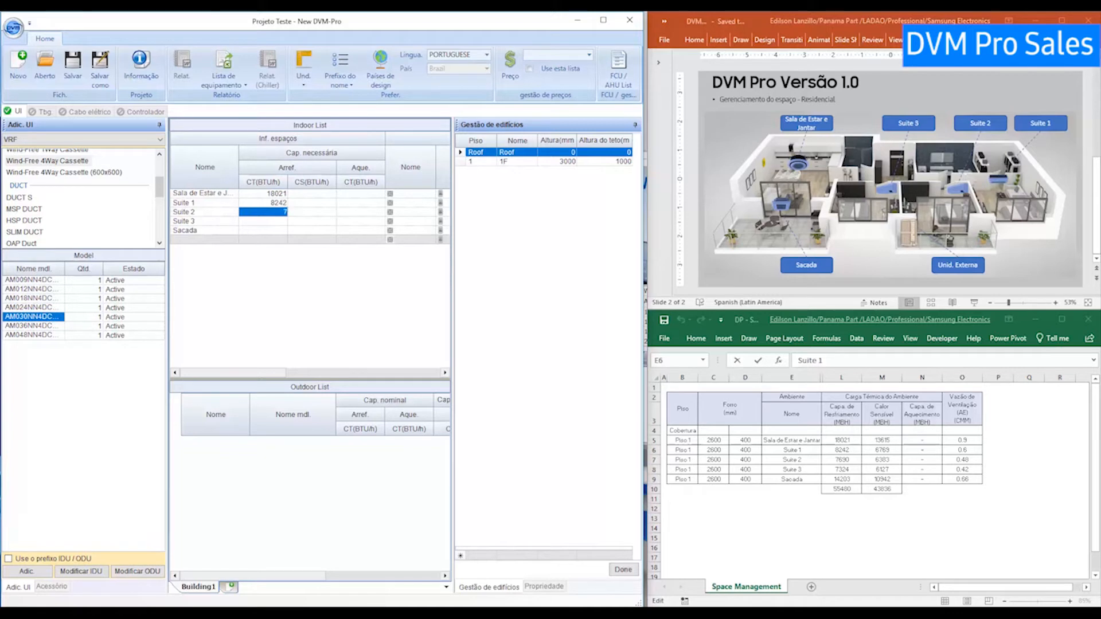
click(285, 222)
text(7324)
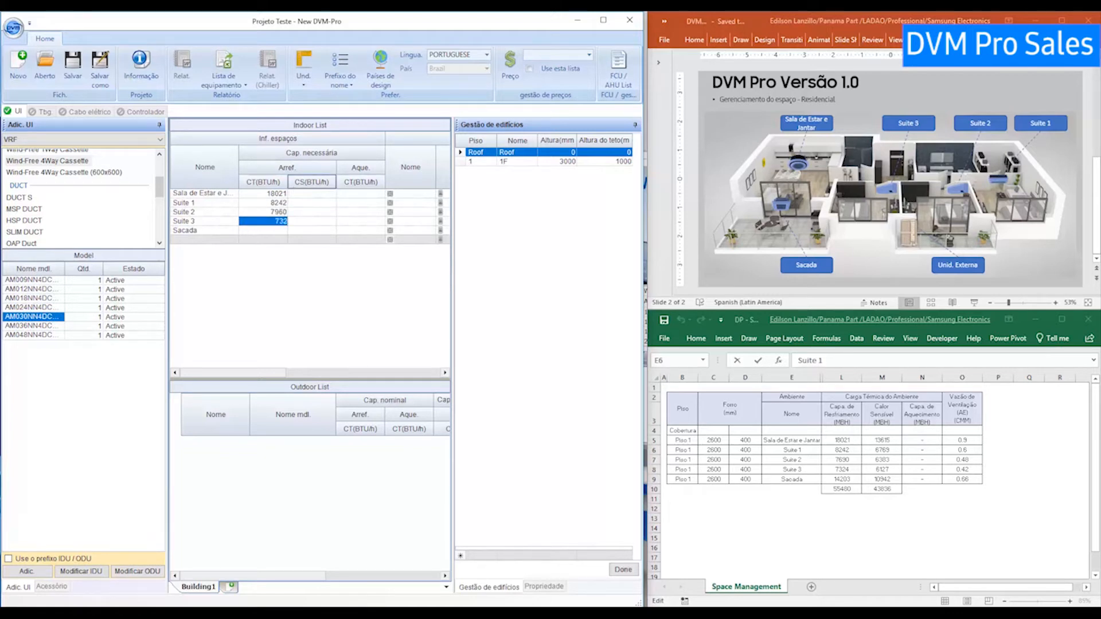
click(277, 231)
text(14203)
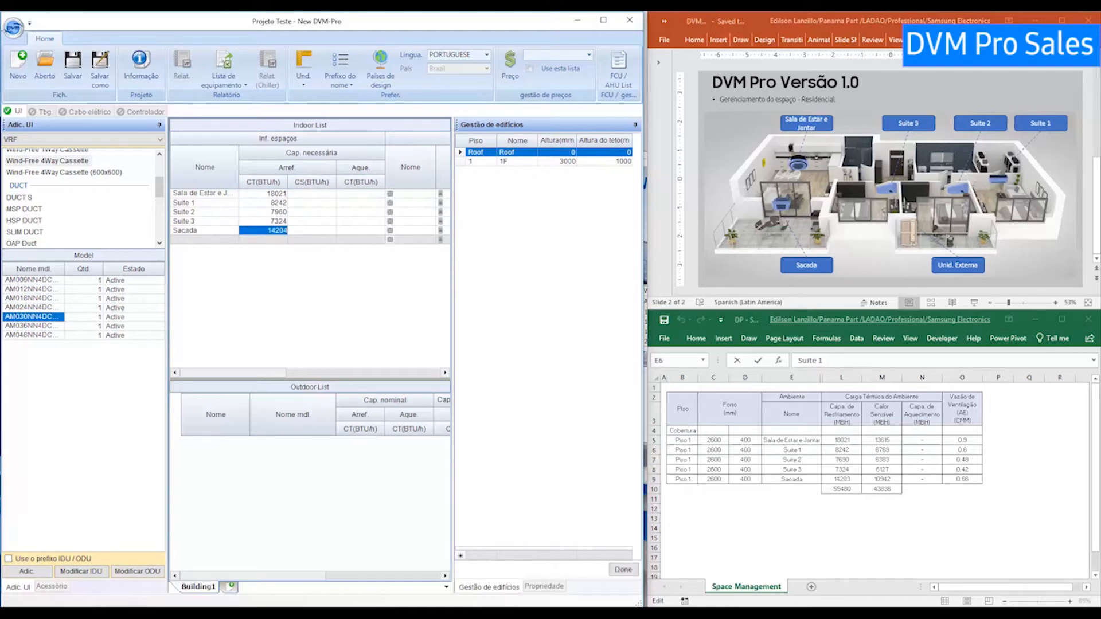
click(310, 193)
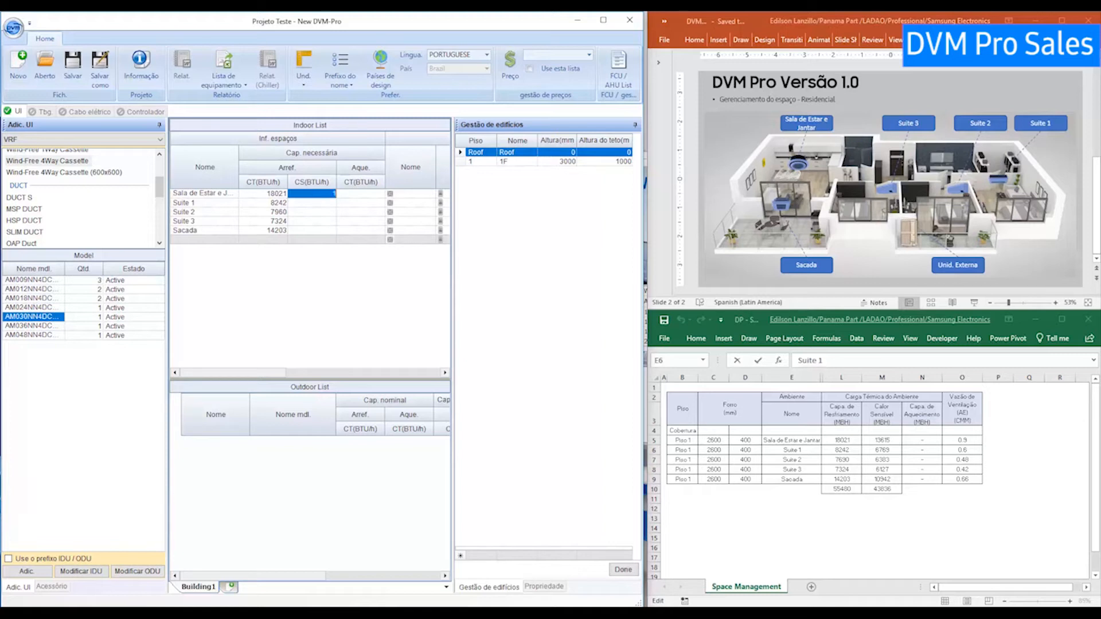
Fill the Arref. CS column with 13615, 6769, 6383, 6127 and 10942 for the five rooms.
text(615)
click(334, 203)
text(67)
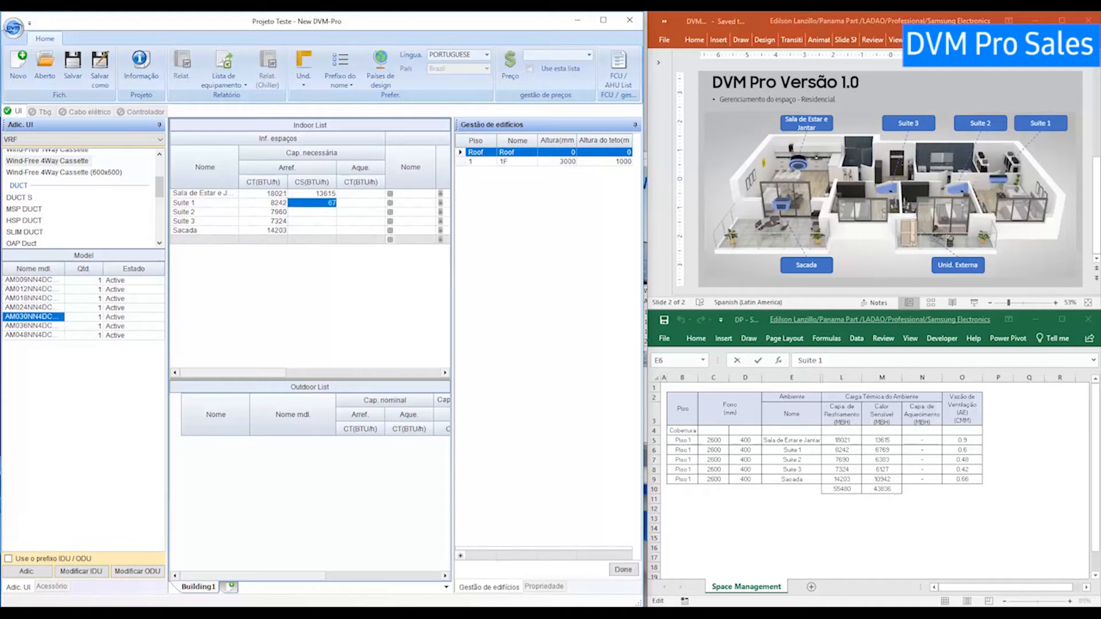
text(69)
click(328, 212)
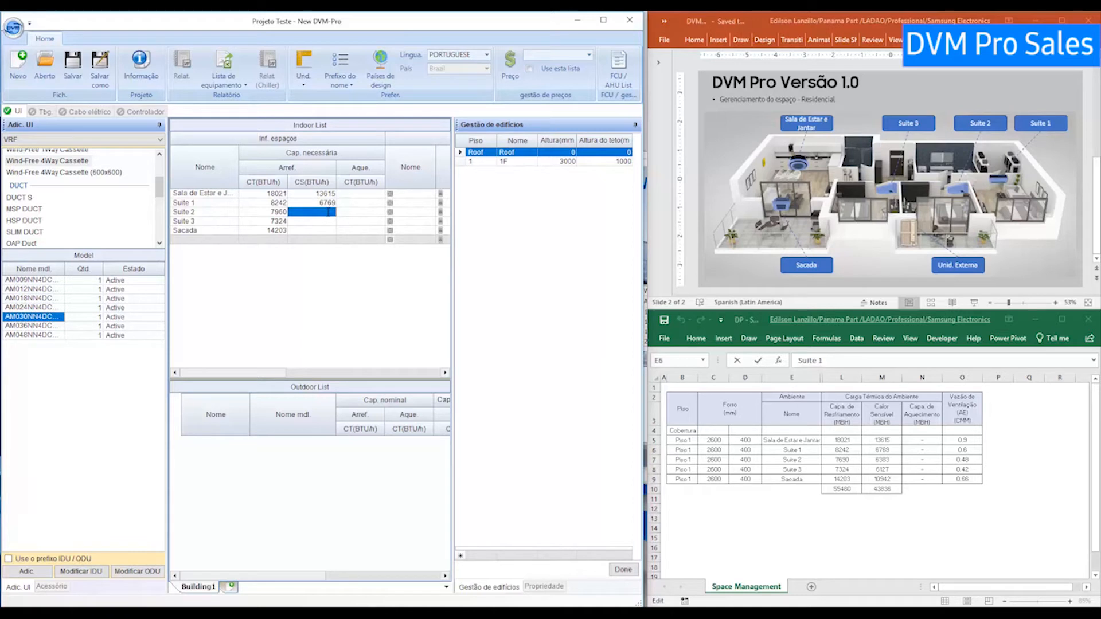
text(6383)
click(328, 221)
text(6127)
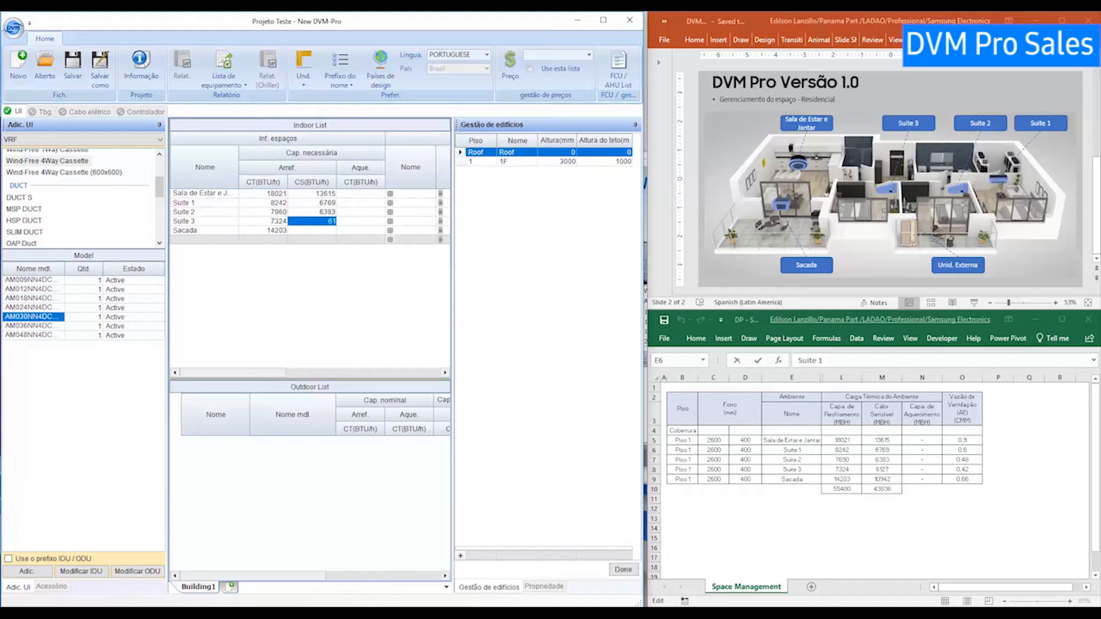
click(330, 230)
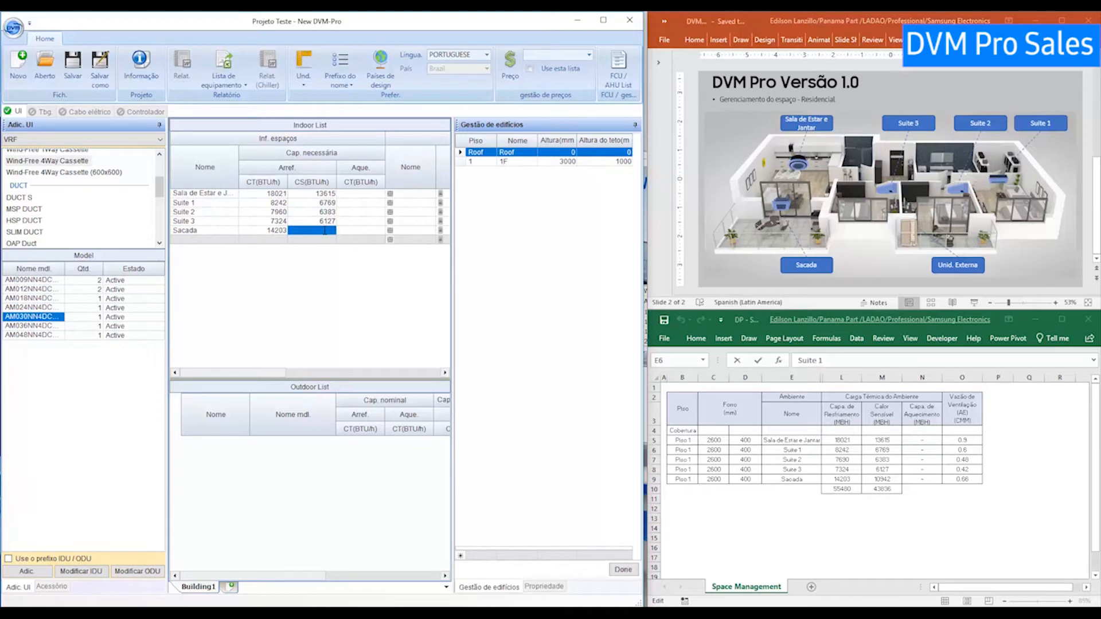
text(10942)
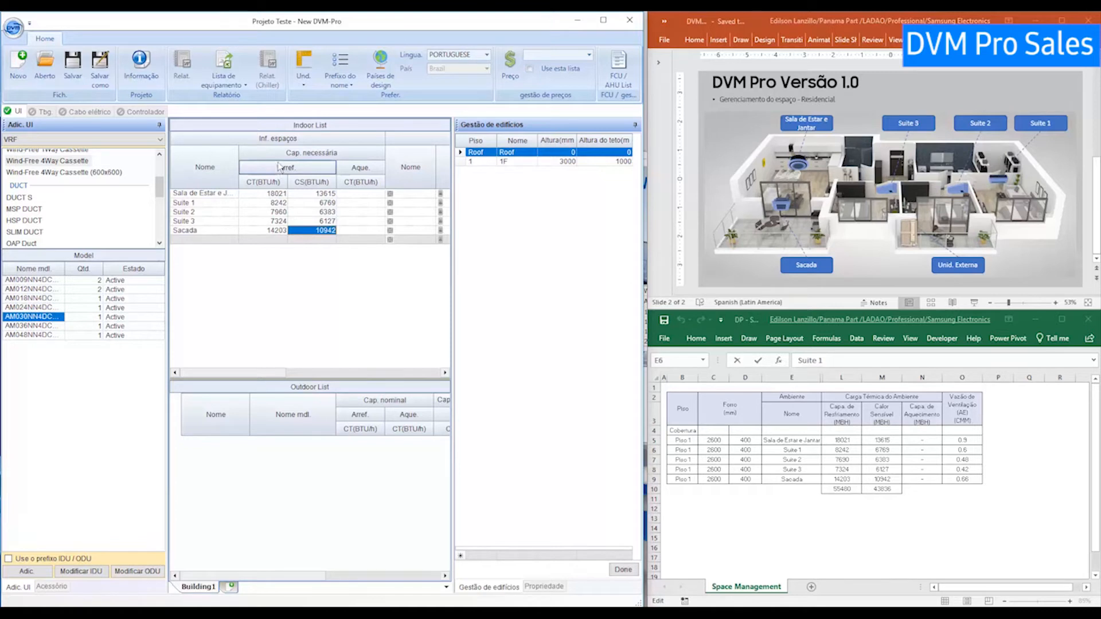
Set the unit name prefixes to UC-0 for outdoor units and UI-0 for indoor units.
click(344, 87)
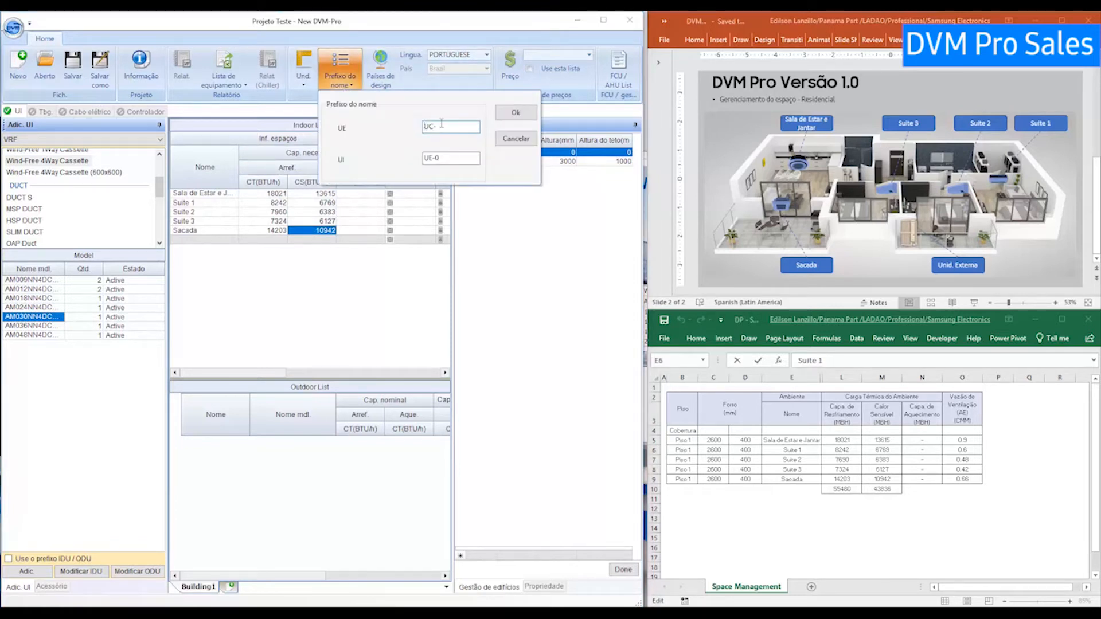
drag(441, 124, 422, 126)
text(u)
text(UC)
text(-)
double_click(447, 159)
text(U)
click(504, 116)
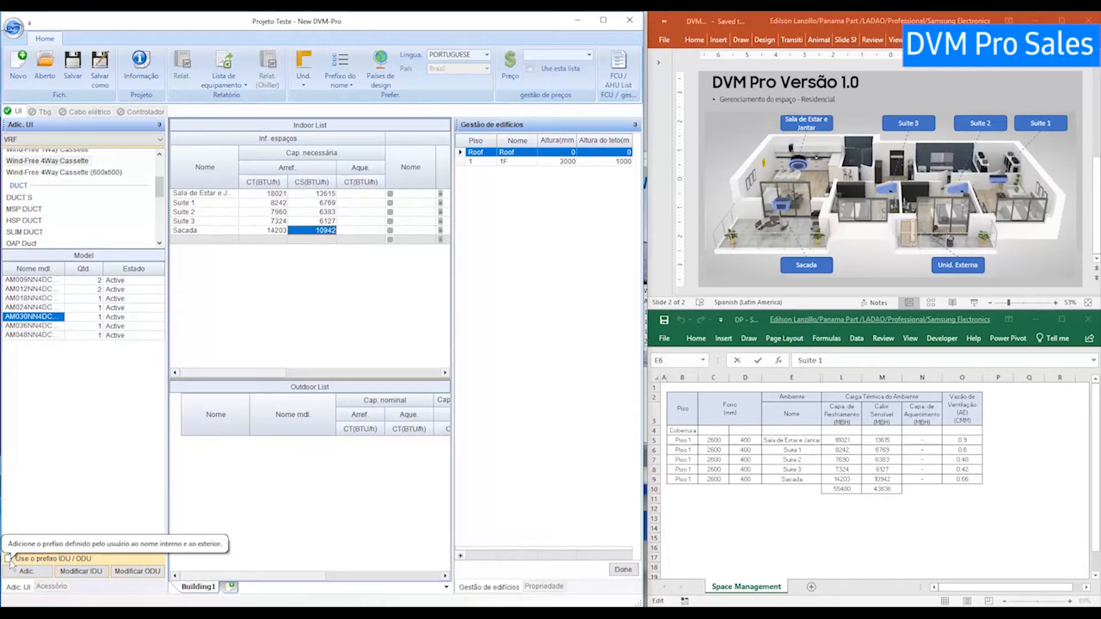
Enable 'Use o prefixo IDU / ODU', select Sala de Estar e Jantar, and scroll the VRF list up.
click(8, 560)
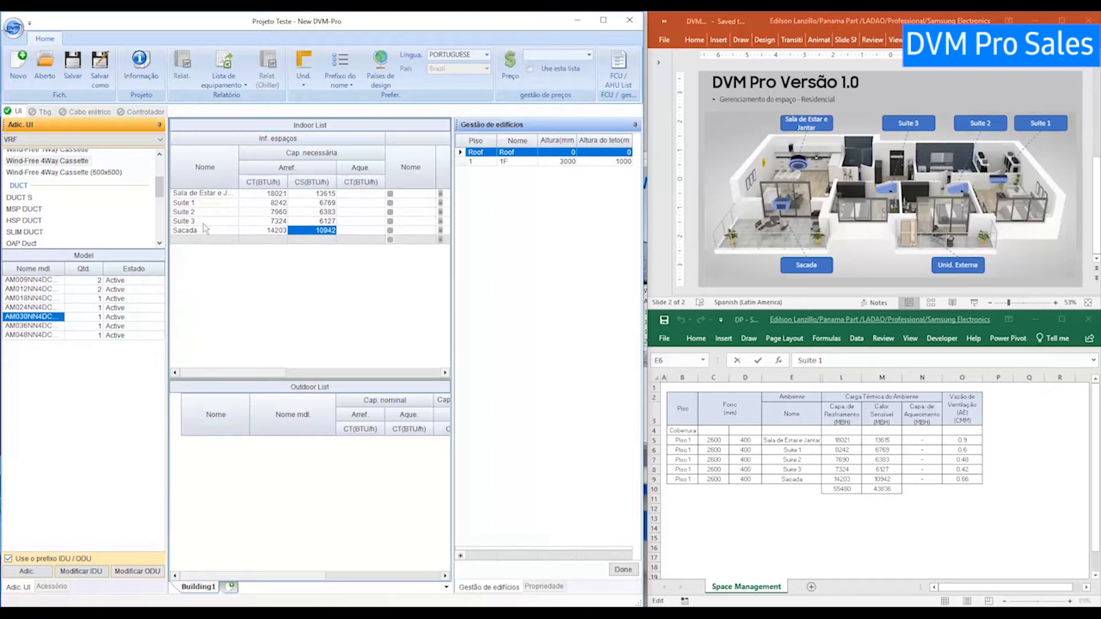
click(211, 193)
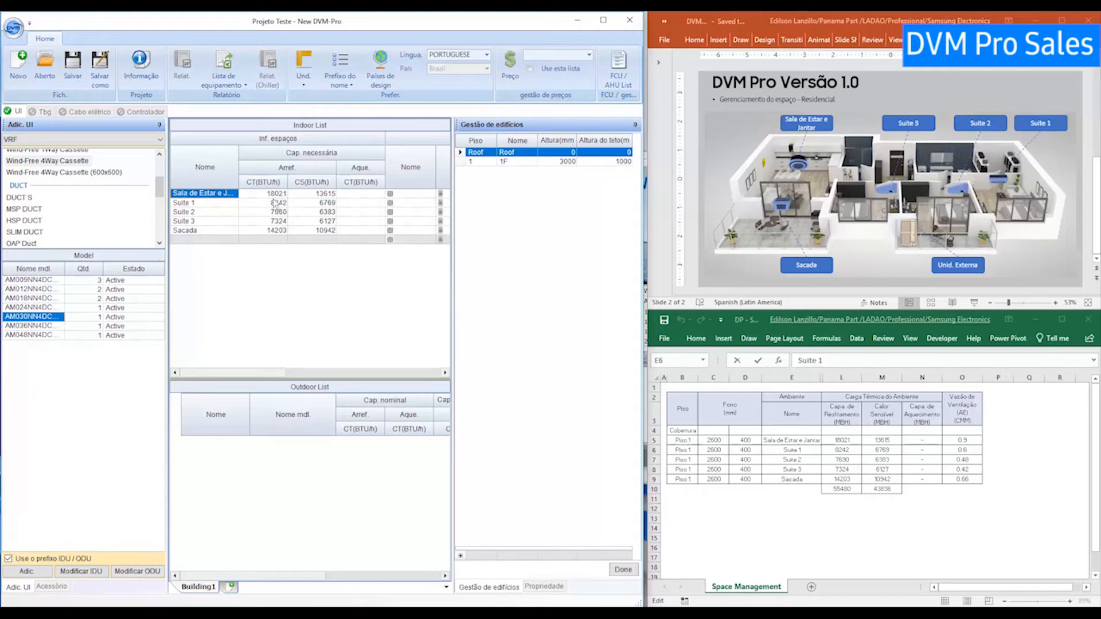
scroll(80, 196, up, 5)
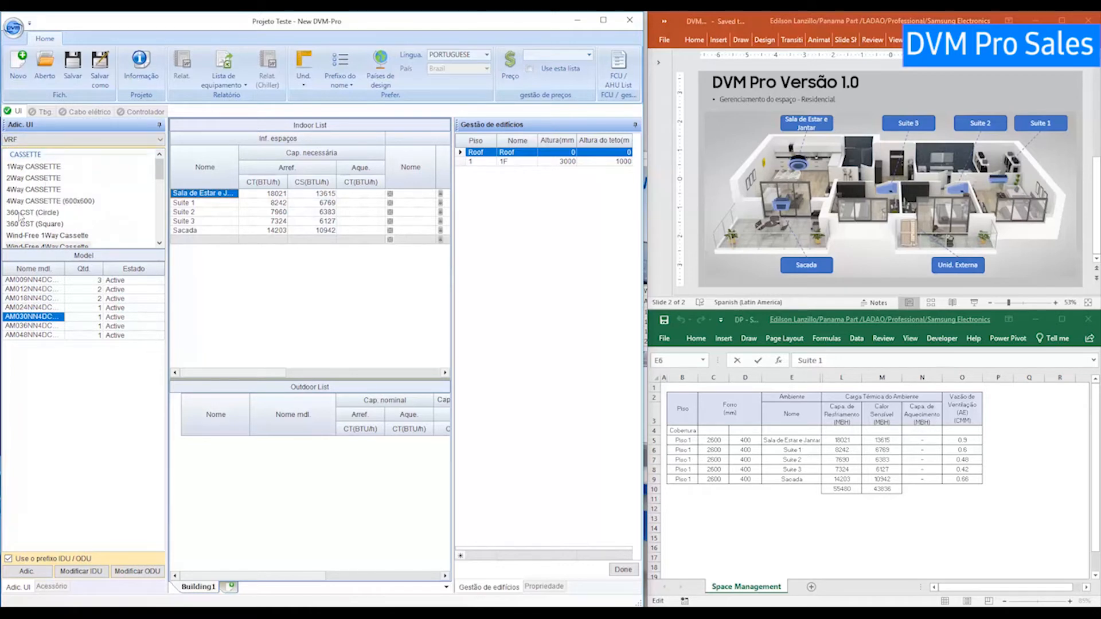
Browse the 360 cassette models and show AM009KN4DCH/AA properties: 9000 BTU/h cooling, 6500 sensible, 10000 heating.
click(47, 214)
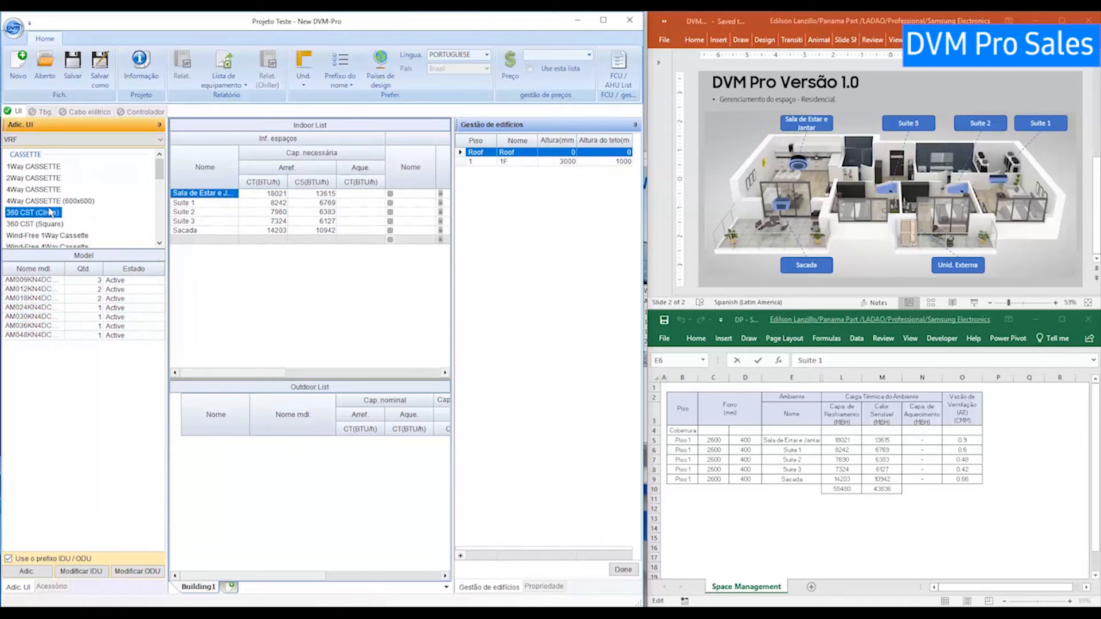
click(49, 224)
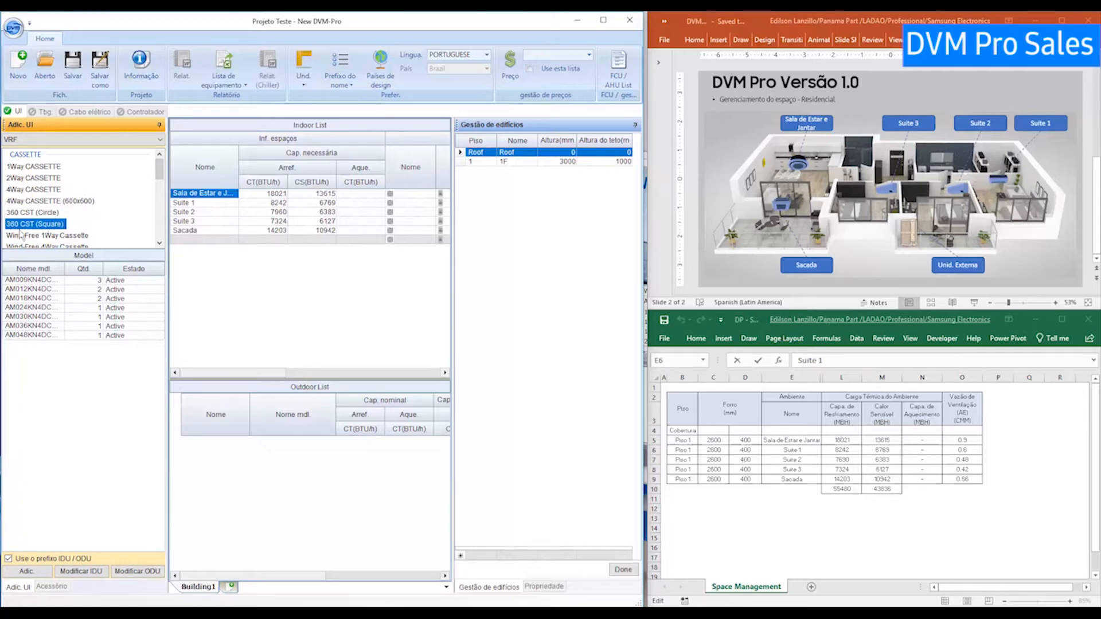
click(23, 213)
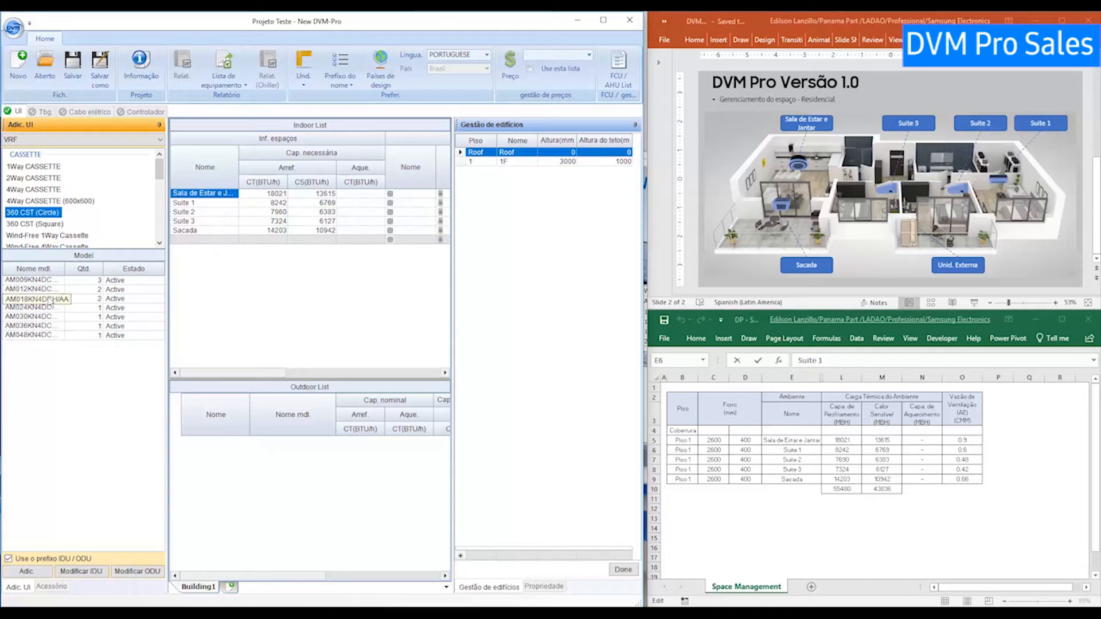
click(43, 289)
drag(37, 293, 38, 299)
click(37, 308)
click(36, 316)
click(34, 326)
click(30, 333)
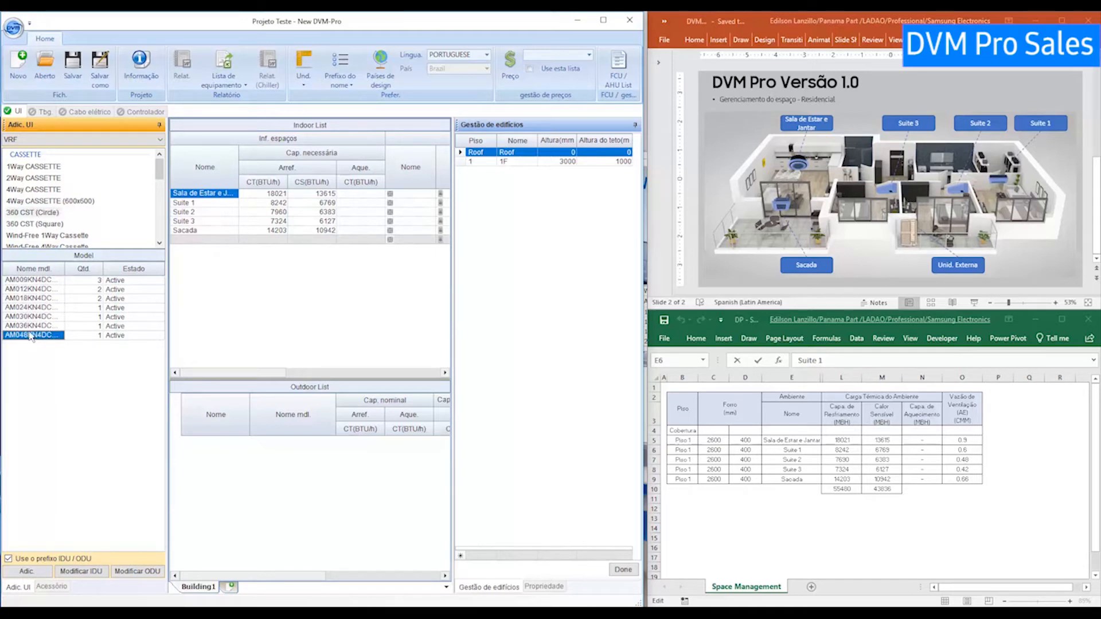
click(26, 317)
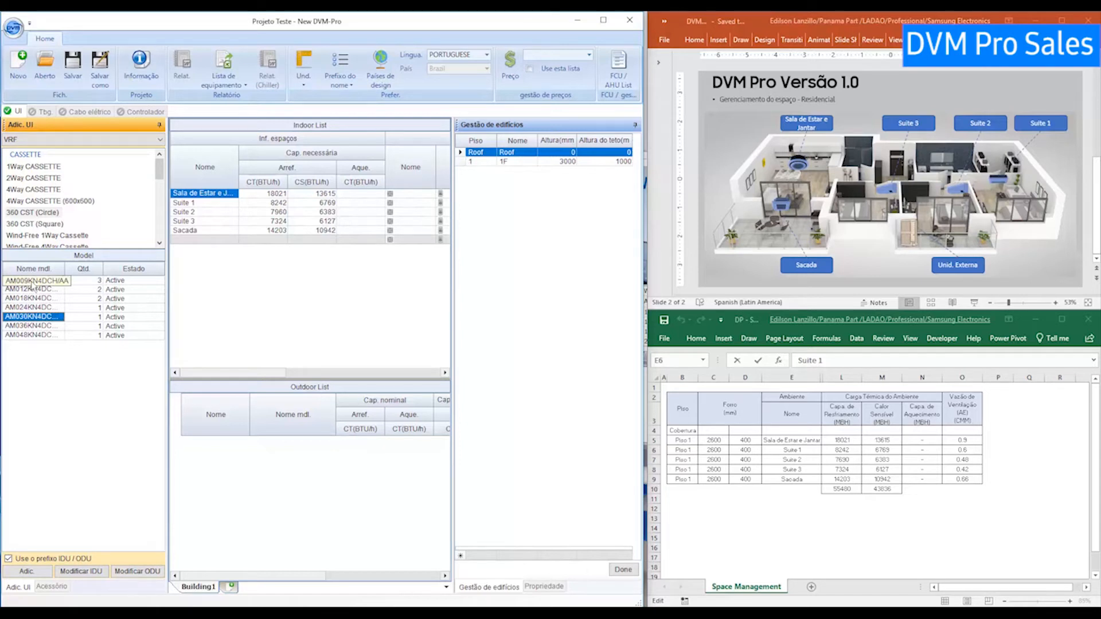
click(31, 281)
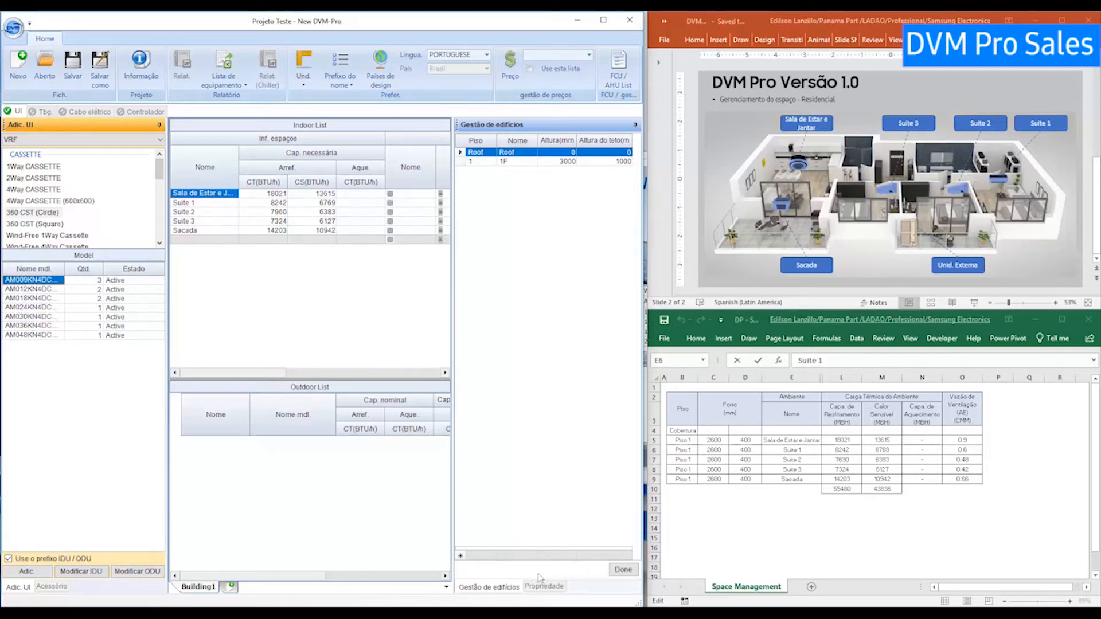
click(543, 586)
click(26, 281)
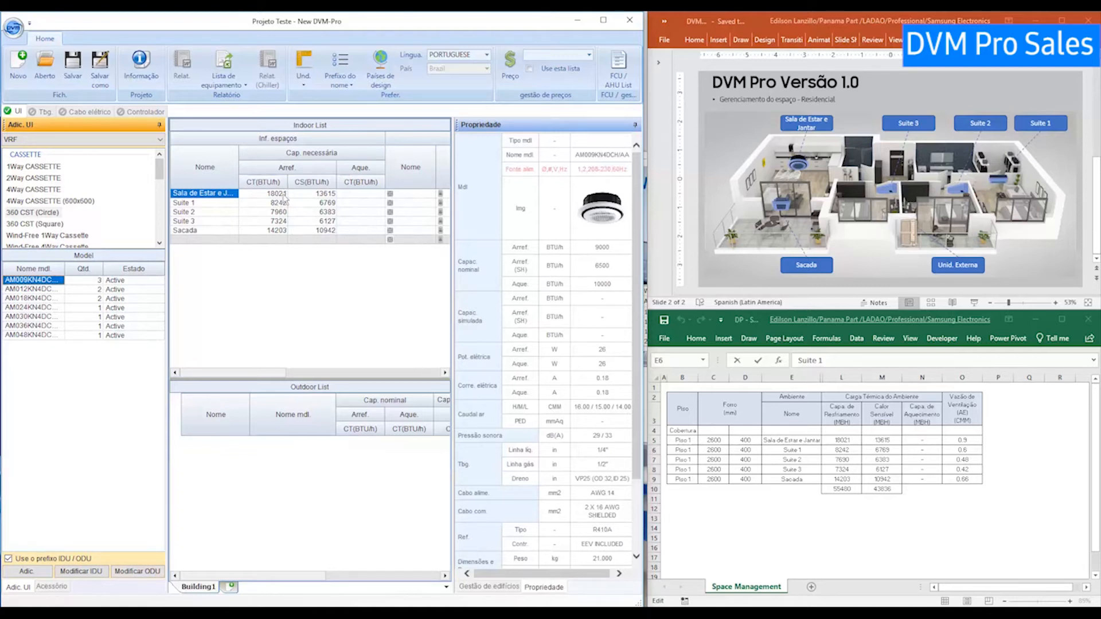
View the AM018KN4DCH/AA cassette specs and set its quantity to 2.
click(56, 298)
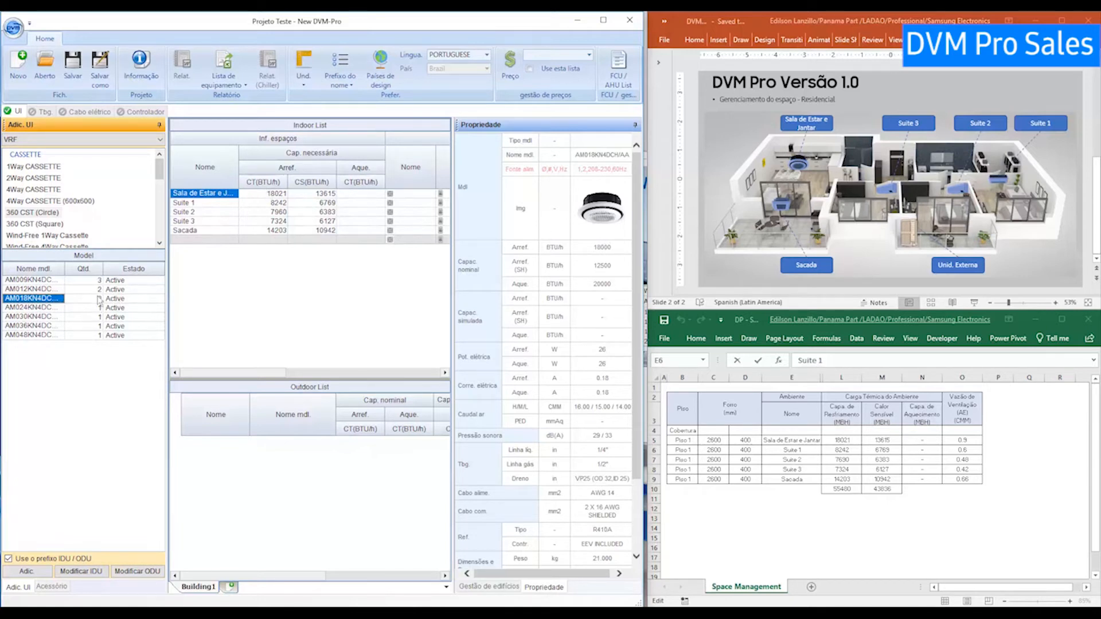
click(34, 308)
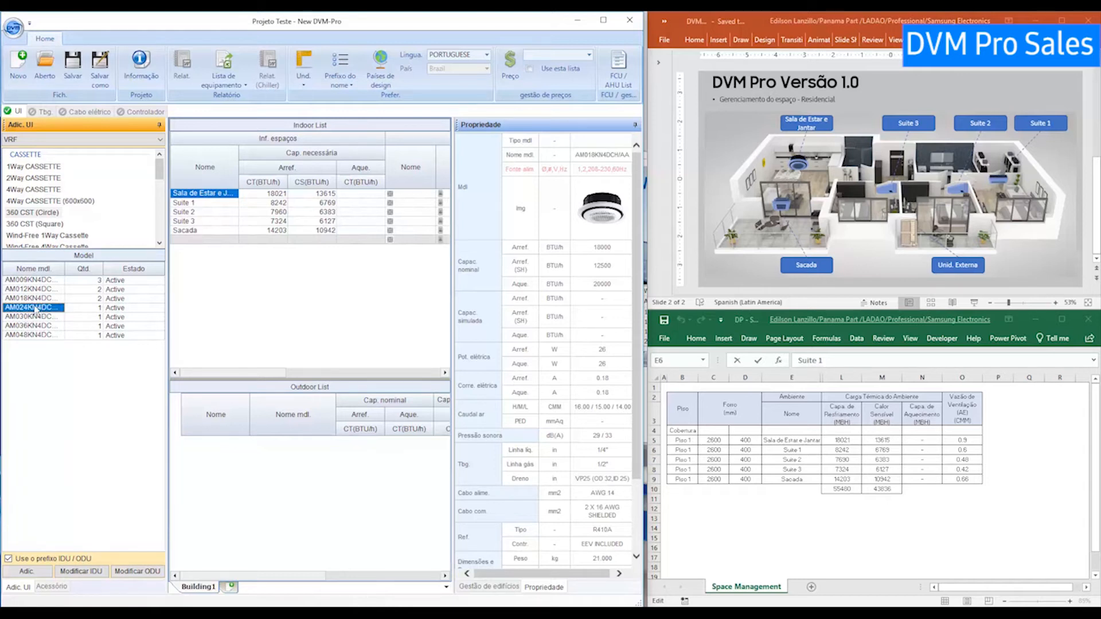
double_click(100, 298)
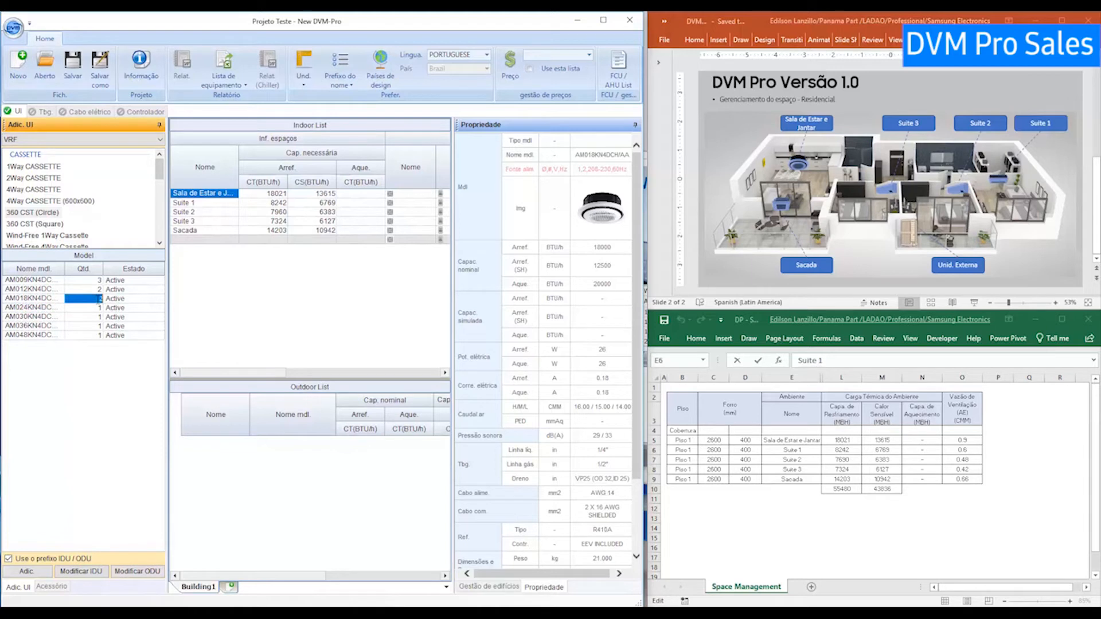
text(13212123)
key(BackSpace)
key(BackSpace)
key(BackSpace)
key(BackSpace)
key(BackSpace)
click(49, 289)
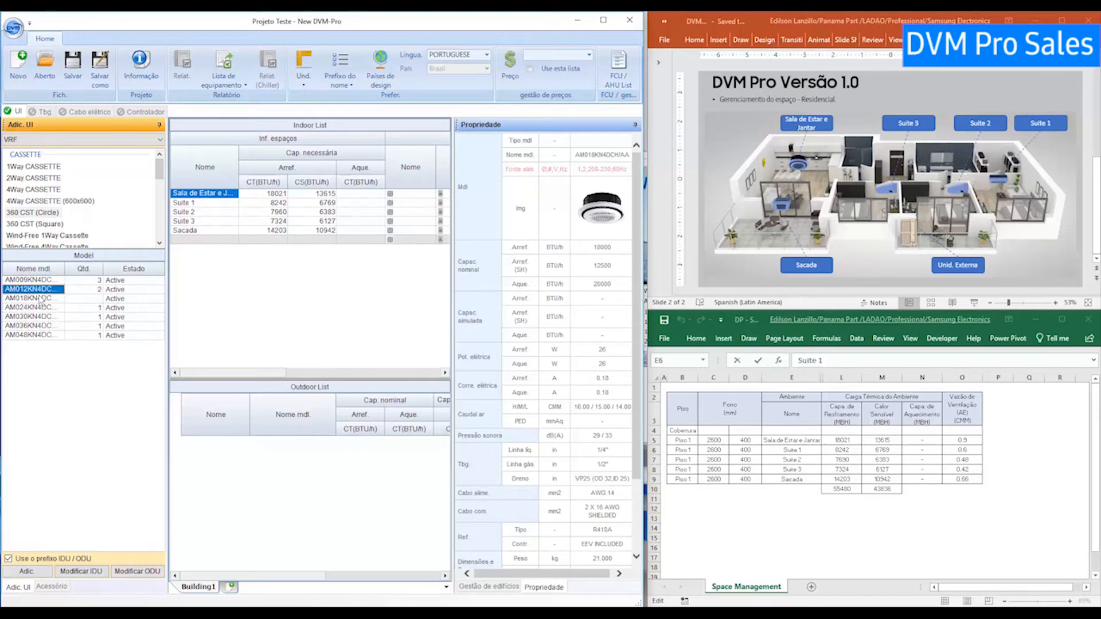
Select the Sala de Estar e Jantar room with the AM024 cassette model chosen.
click(40, 299)
click(198, 203)
click(200, 193)
click(40, 301)
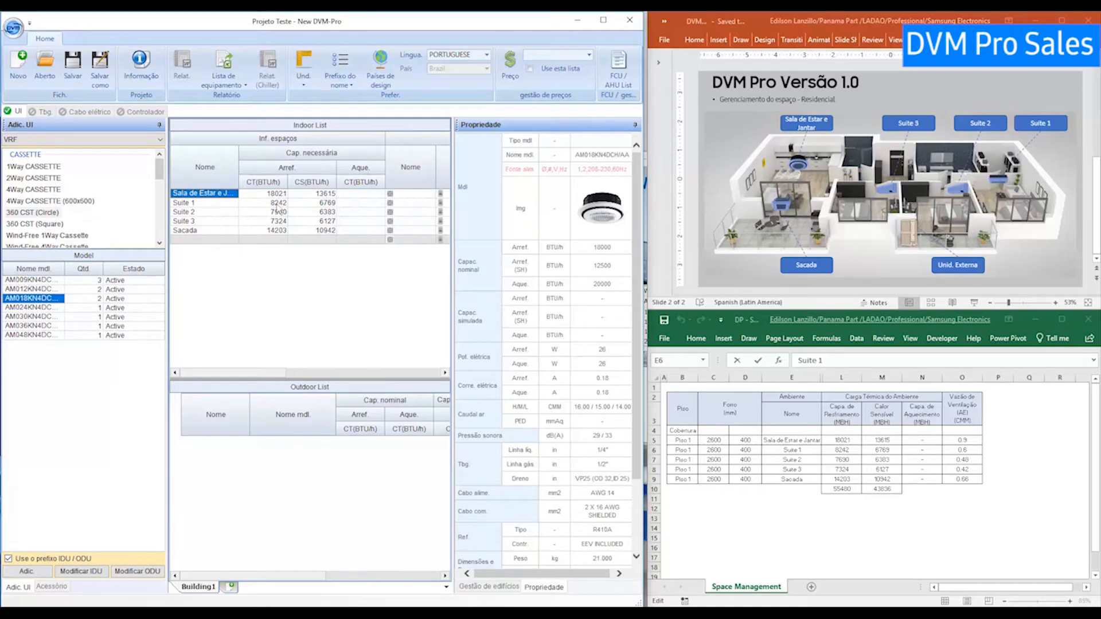
click(44, 309)
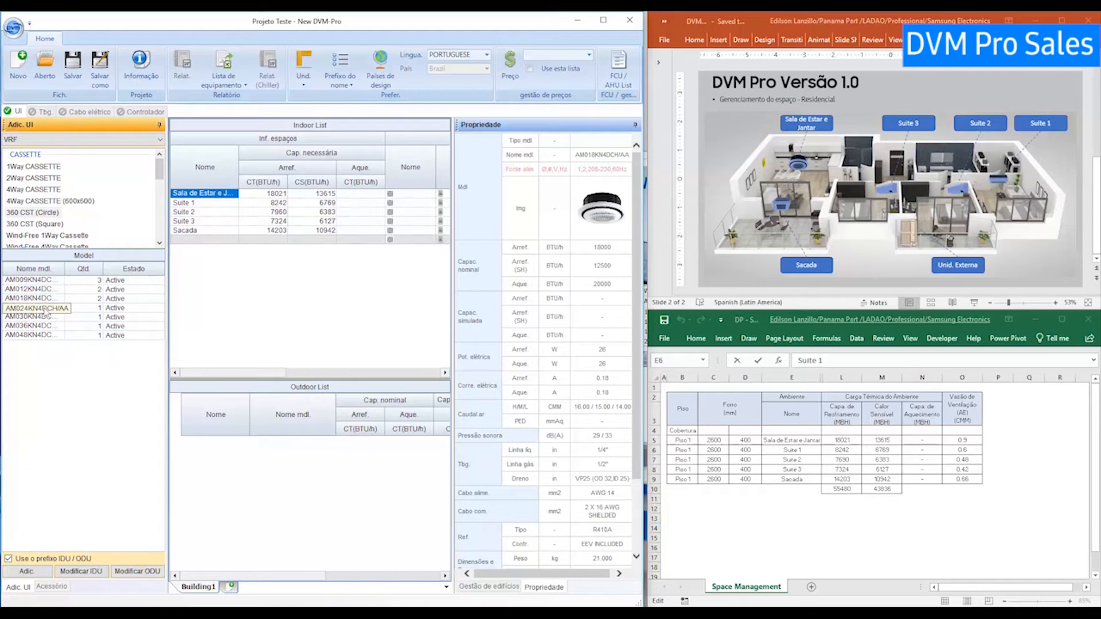
click(202, 196)
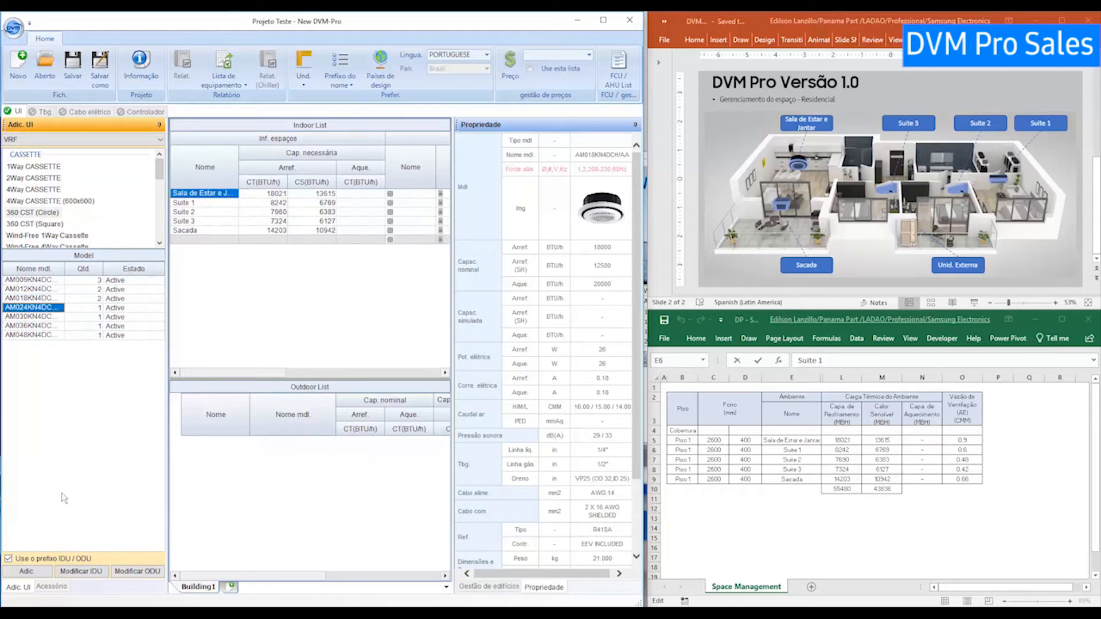
Add indoor unit UE-01, an AM024KN4DCH/AA 24000 BTU/h cassette, to Sala de Estar e Jantar.
click(27, 571)
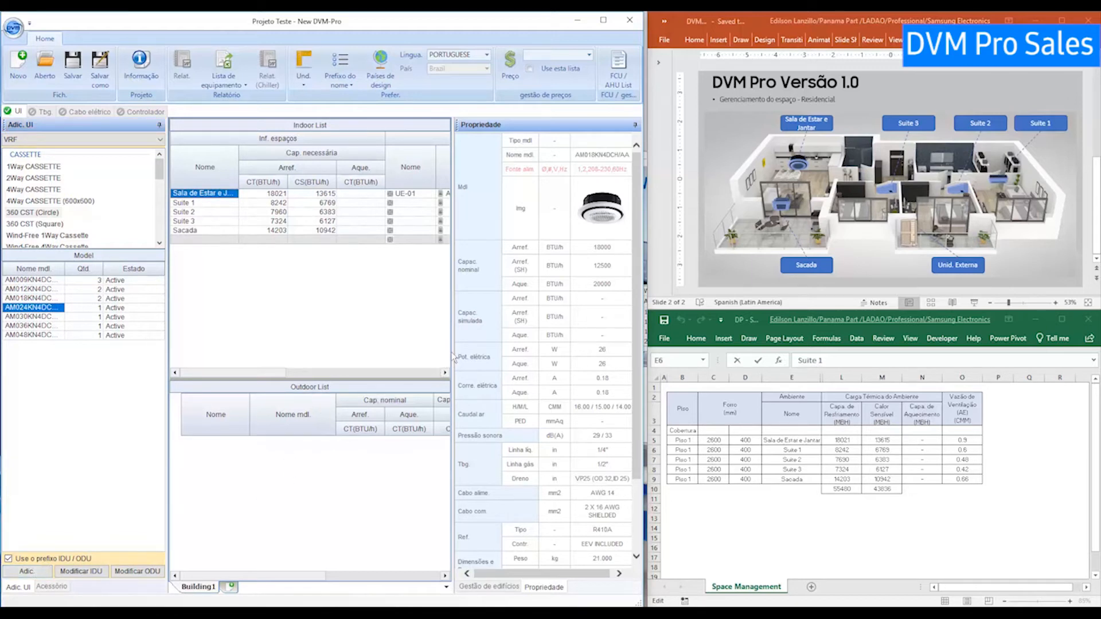
drag(281, 373, 338, 378)
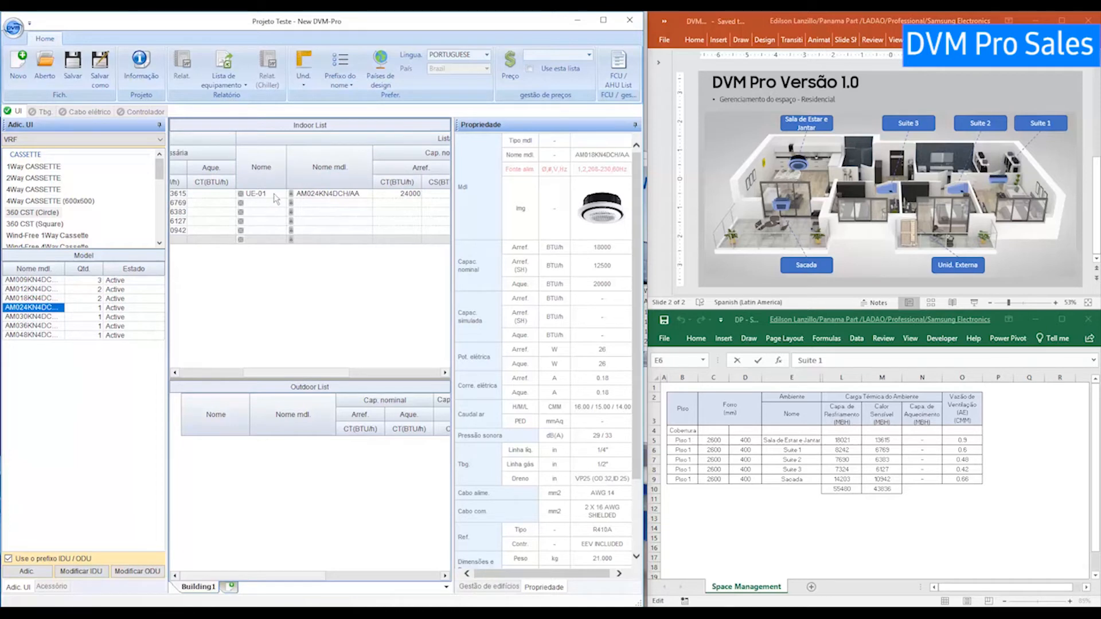
drag(313, 373, 226, 373)
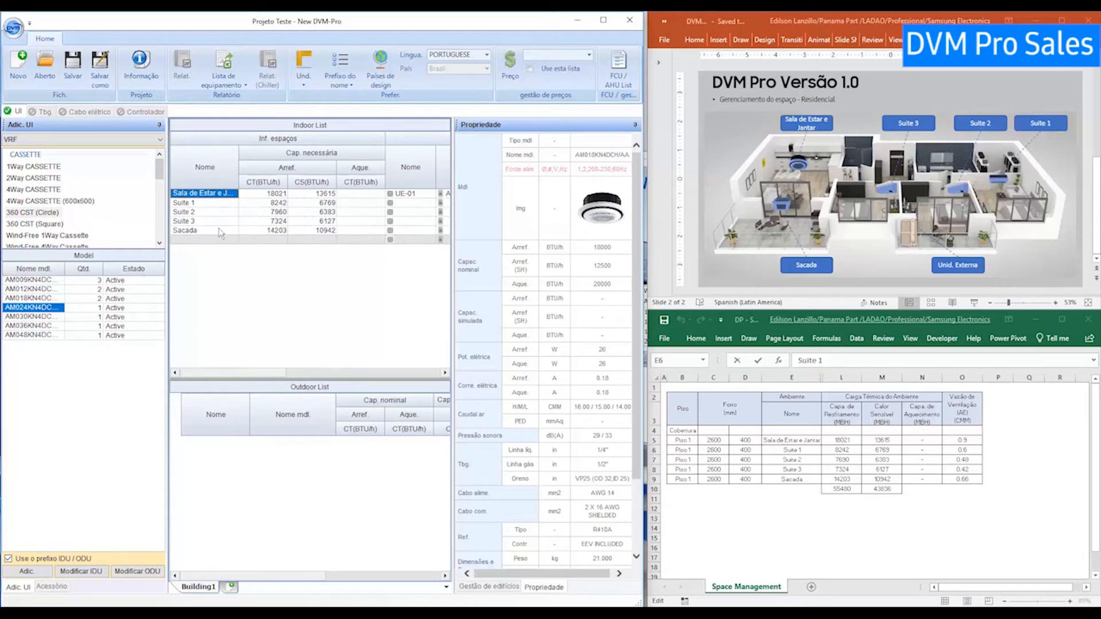
click(206, 203)
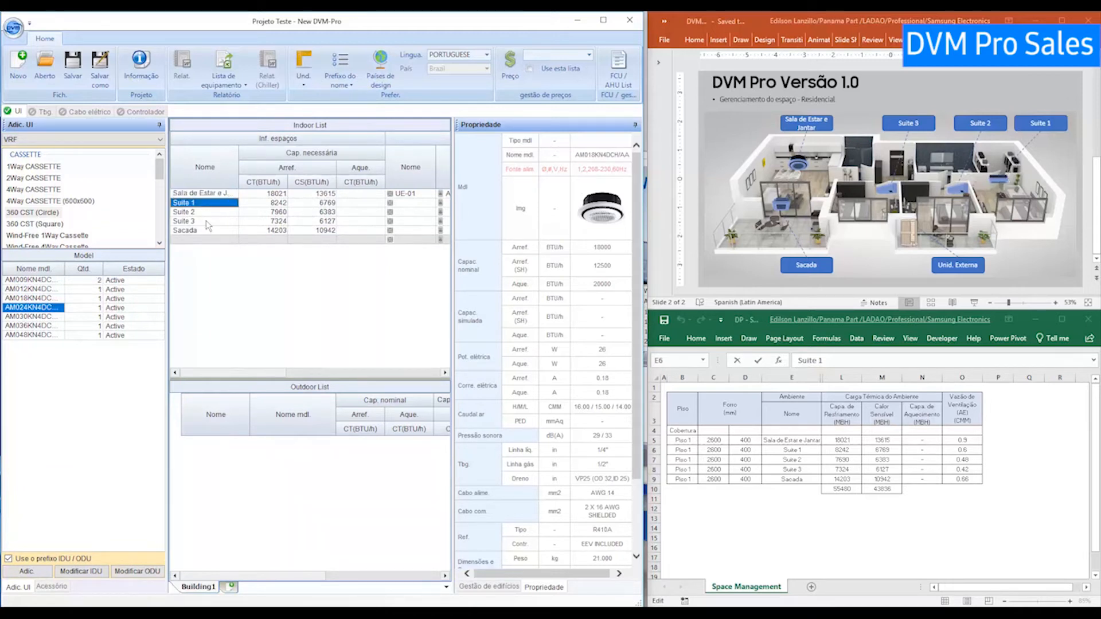
Add an AM012 Wind-Free 1Way Cassette to Suite 1 as indoor unit UE-02, then select Suite 2.
click(52, 235)
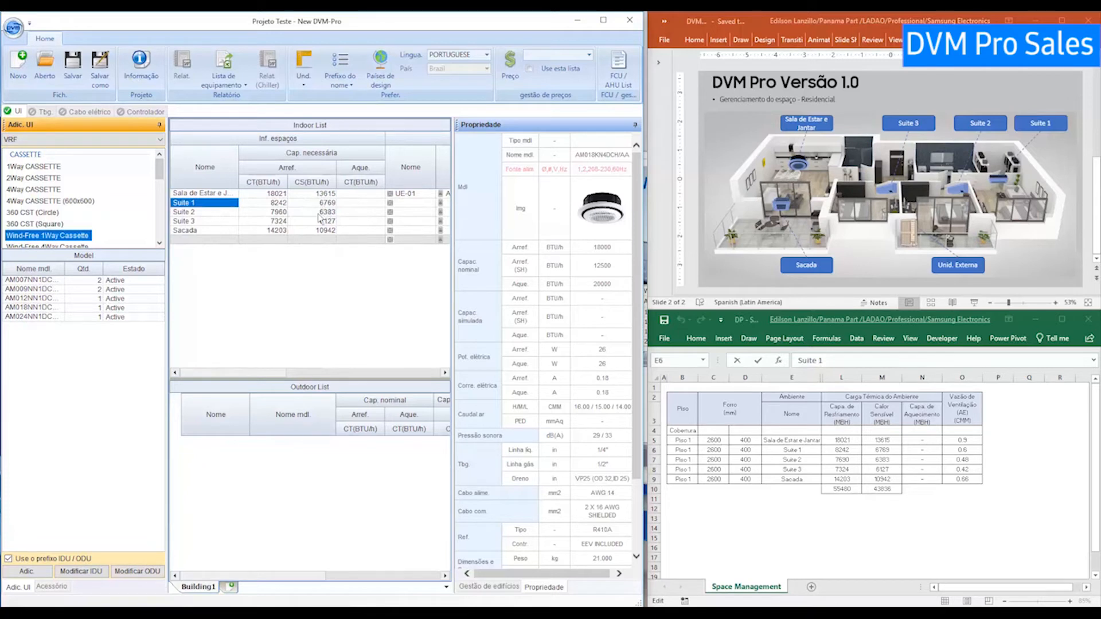
click(44, 301)
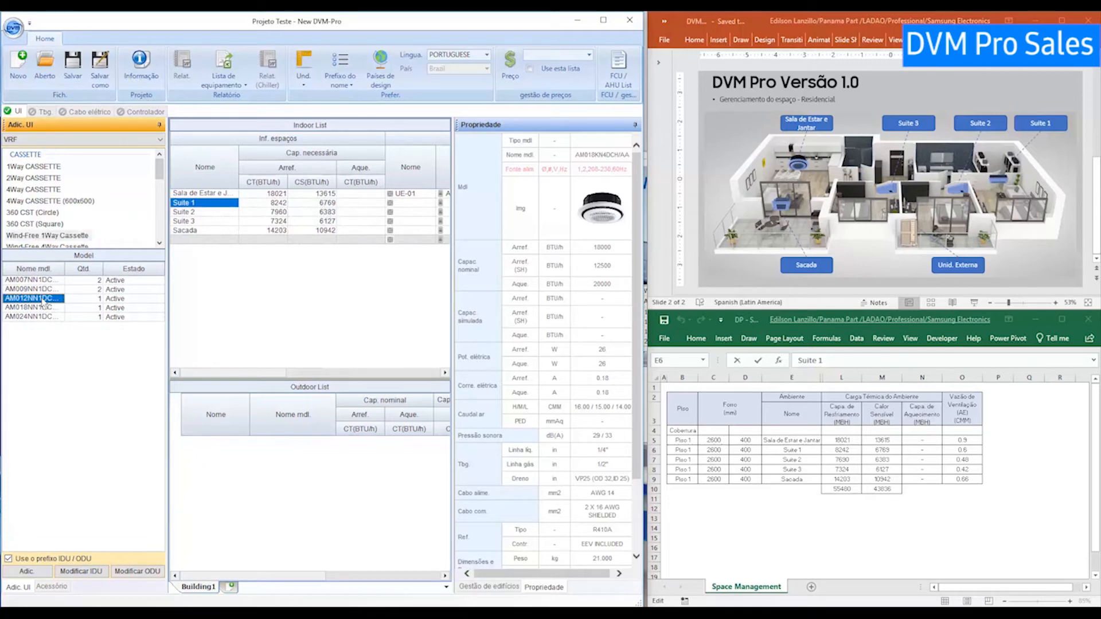
click(43, 571)
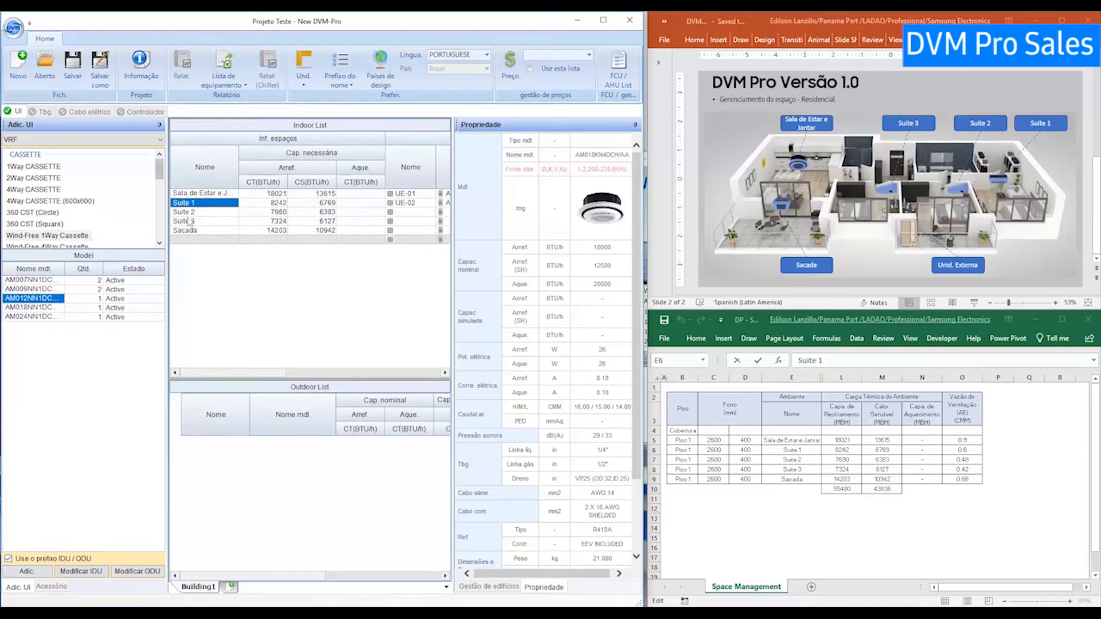
click(188, 212)
drag(159, 170, 159, 190)
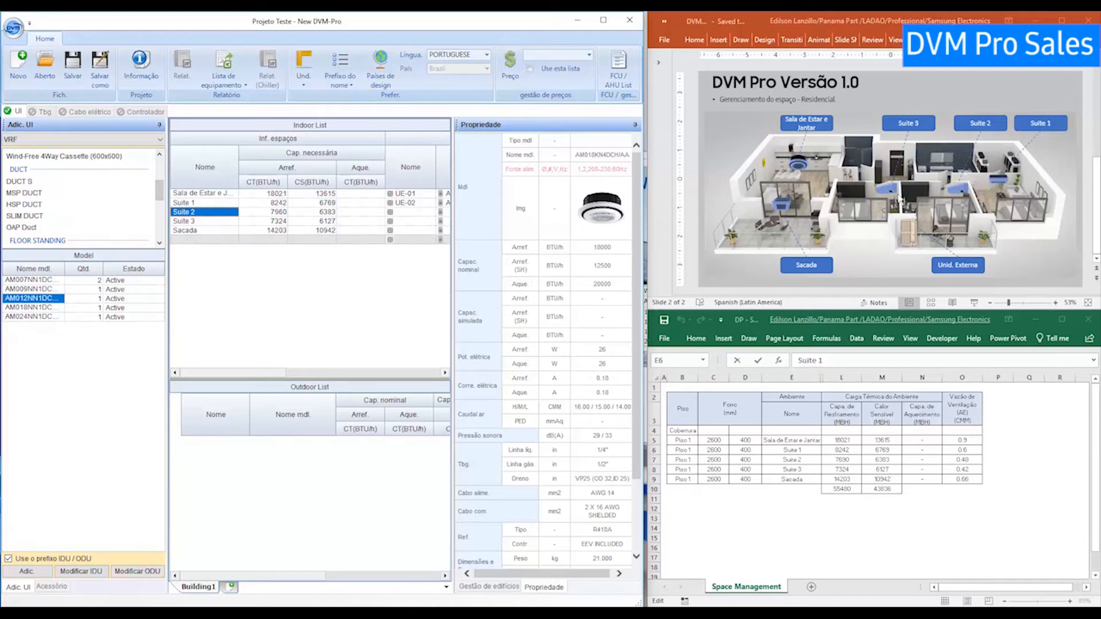
Compare the Wind-Free wall-mounted AM028 specs (9600 BTU/h) and select model AM028TNVDKH/EU.
drag(160, 197, 160, 231)
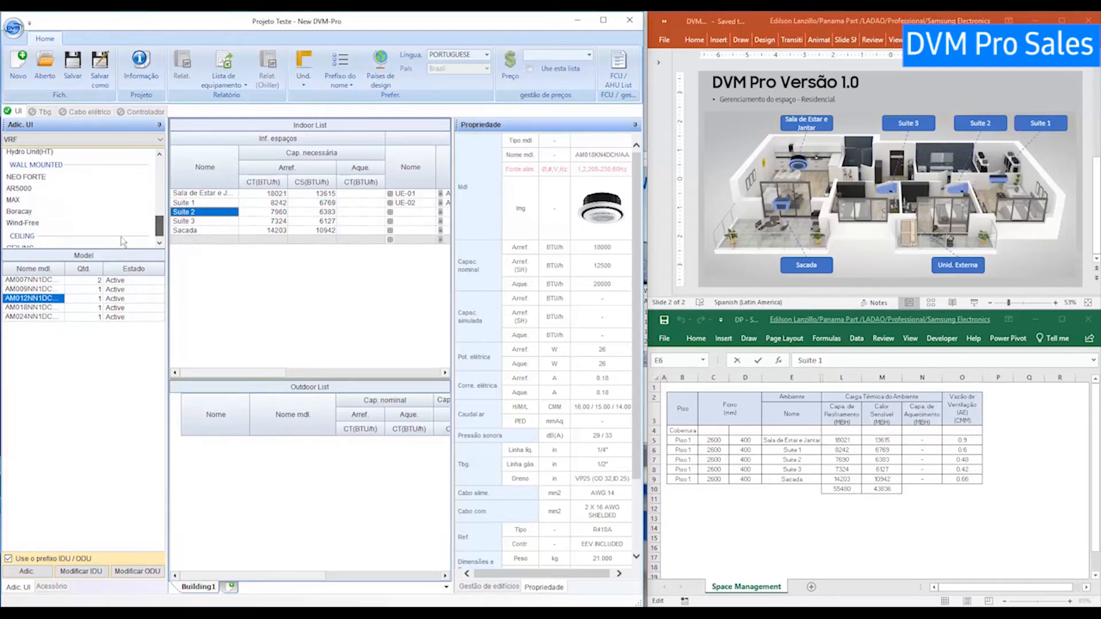
click(29, 223)
click(34, 317)
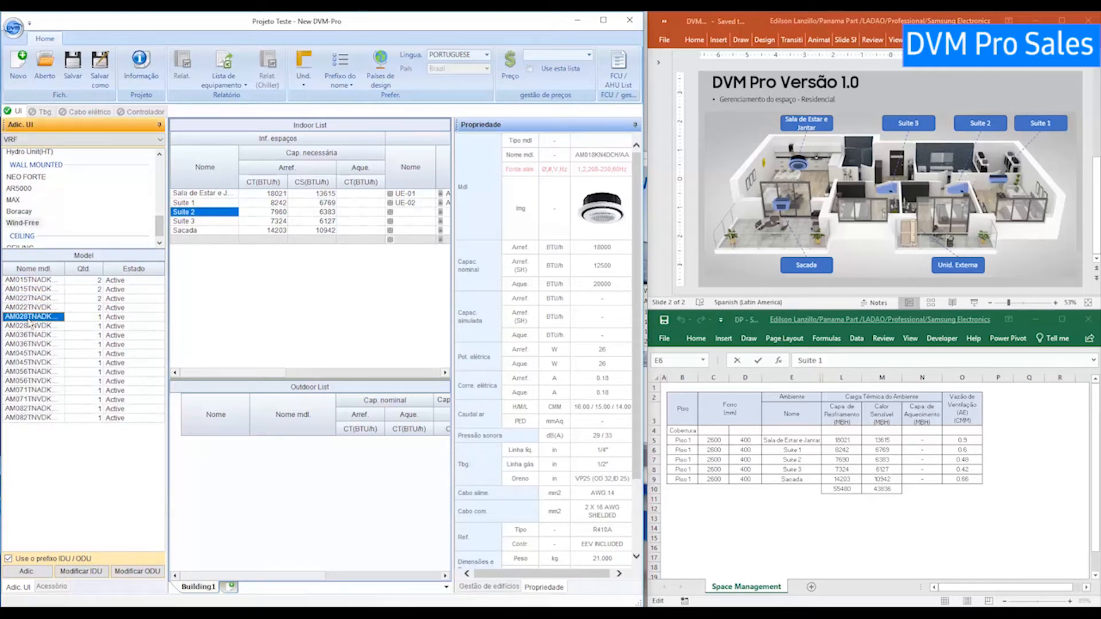
click(31, 318)
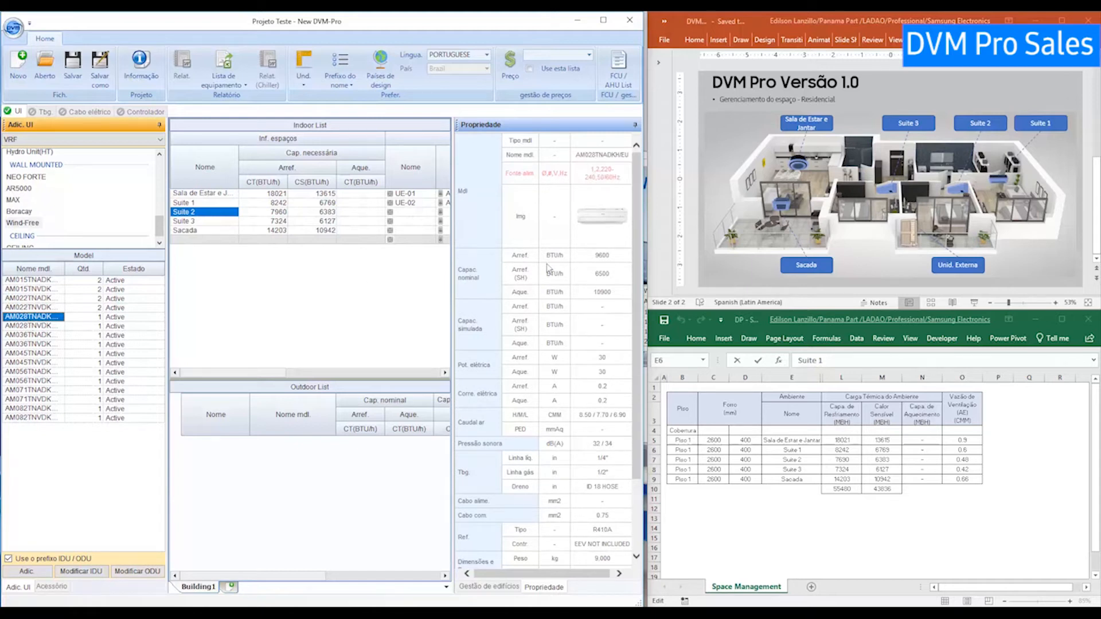
drag(606, 255, 582, 264)
click(54, 327)
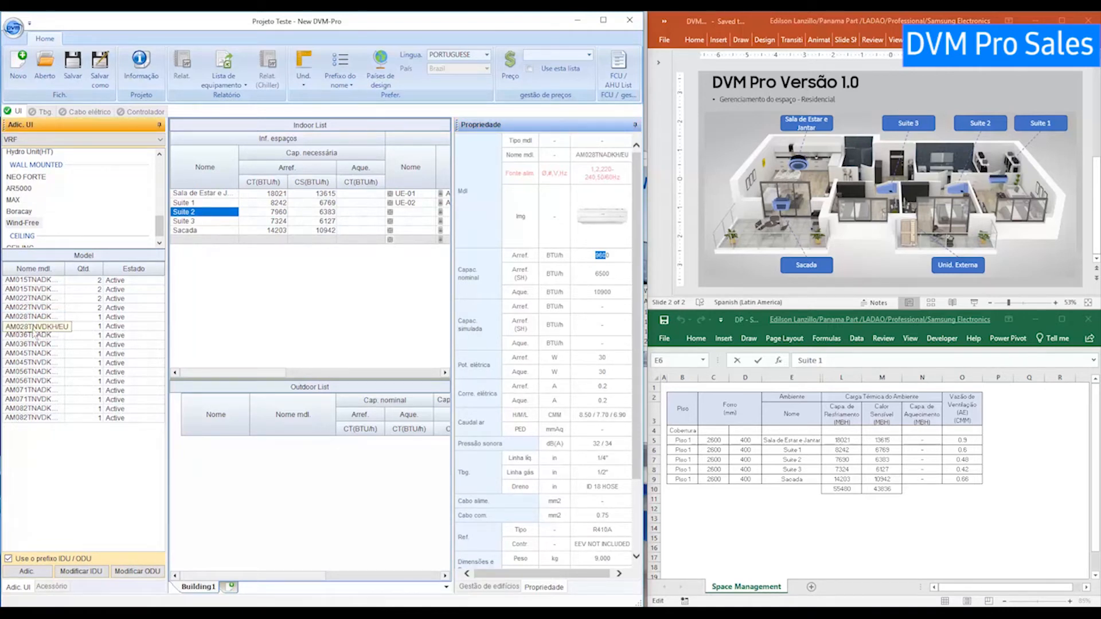
click(33, 329)
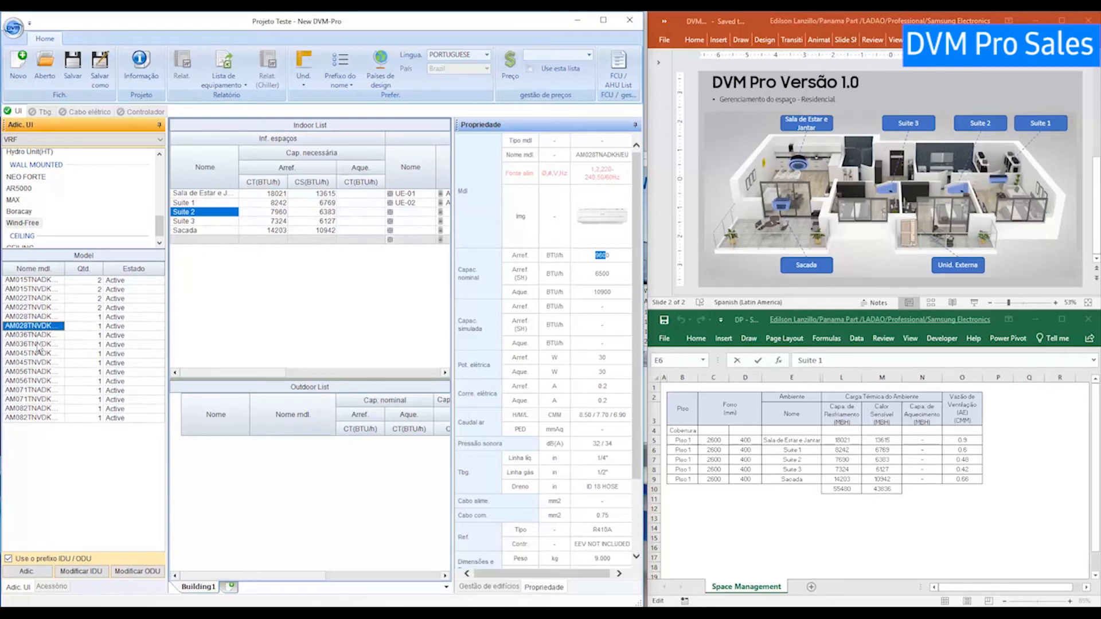
Add the AM028 wall unit to Suite 2 (UE-03) and Suite 3 (UE-04), then select Sacada.
click(35, 576)
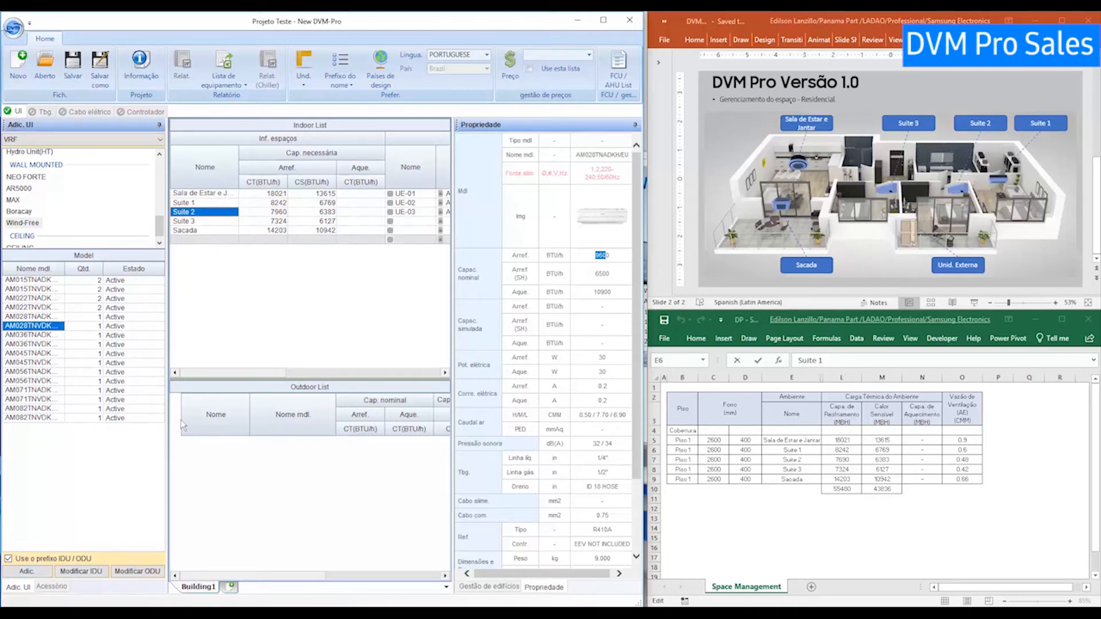
click(200, 222)
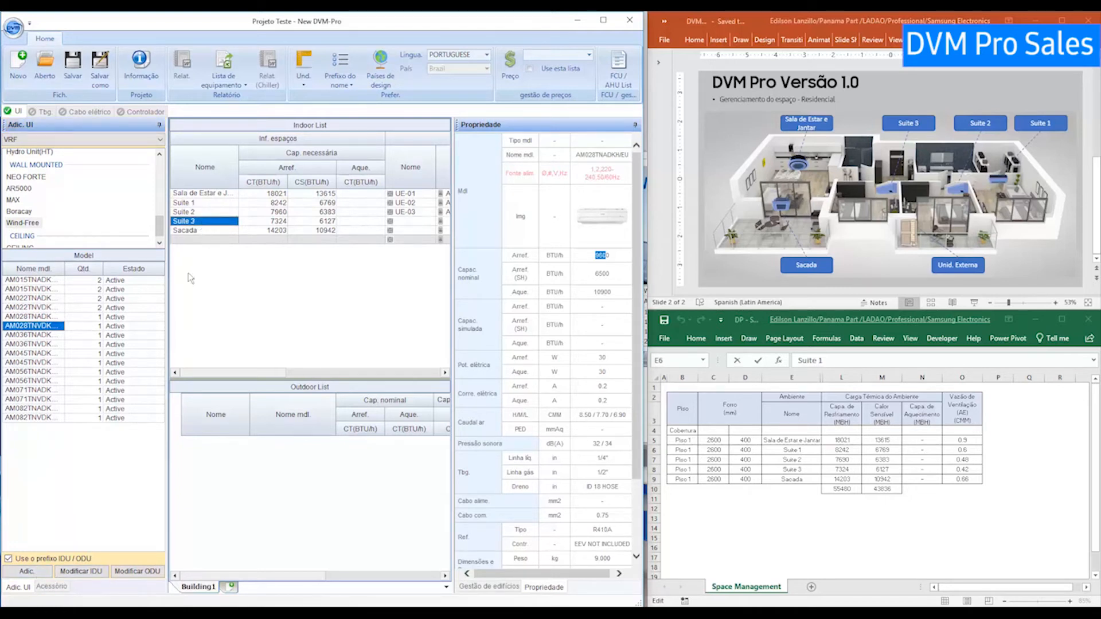
click(33, 572)
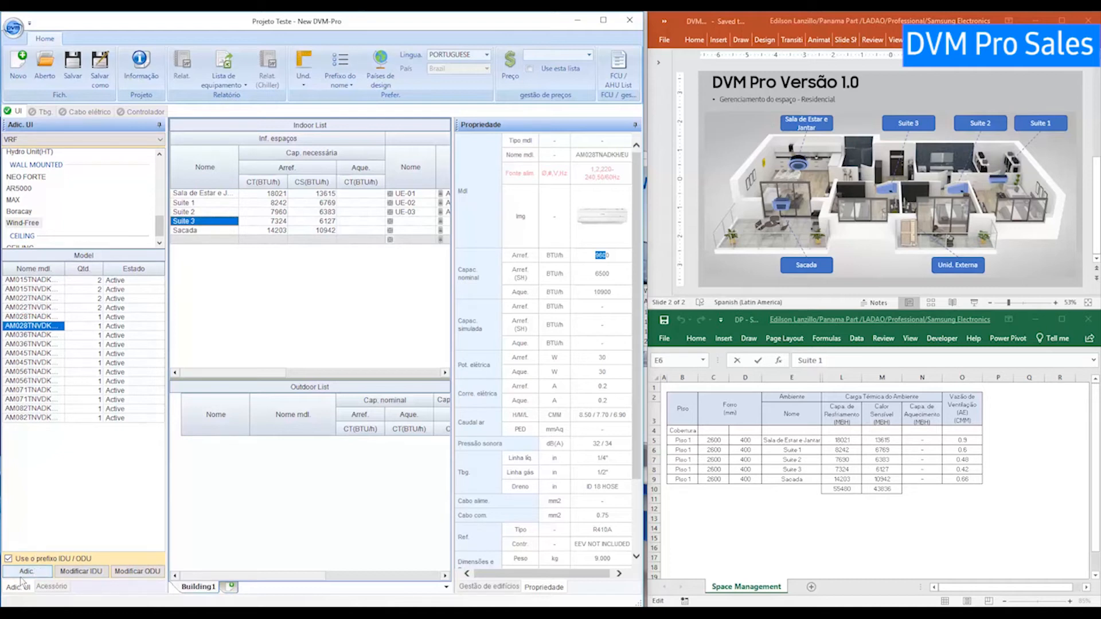
click(204, 231)
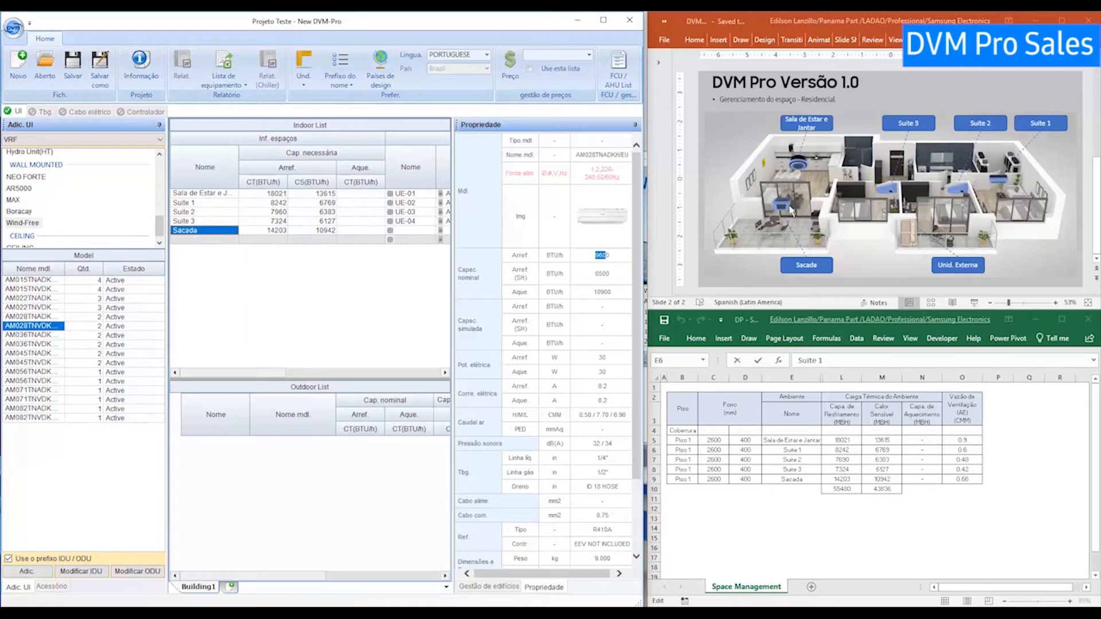
scroll(31, 215, up, 2)
scroll(31, 217, up, 3)
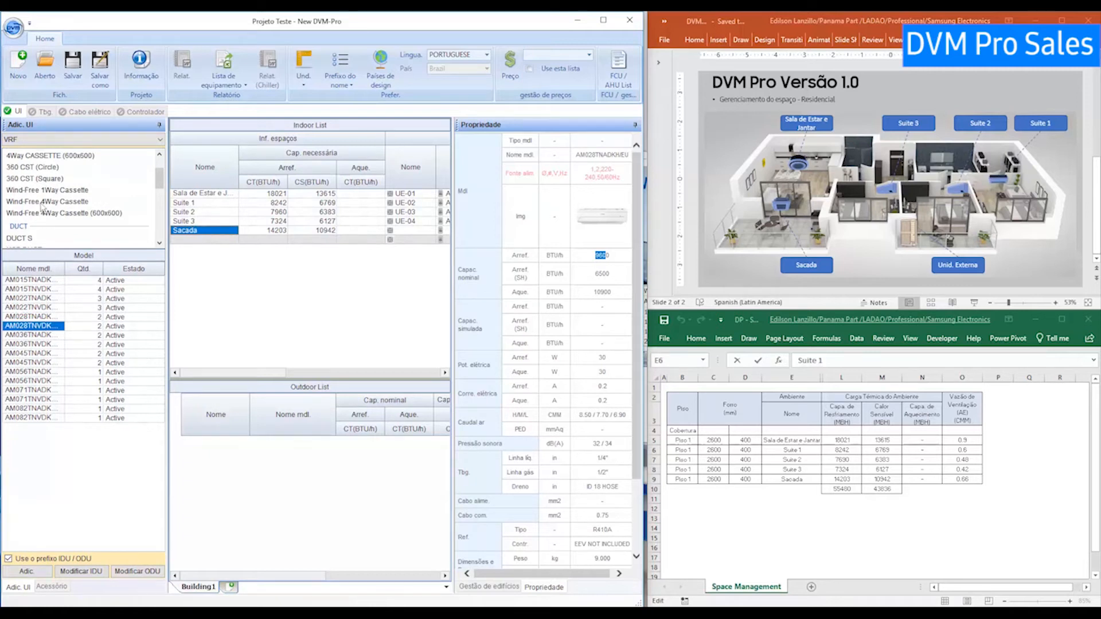
Check the rooms' ceiling void heights, then select the 18000 BTU/h AM018NNNDC Wind-Free 4Way Cassette (600x600).
click(43, 202)
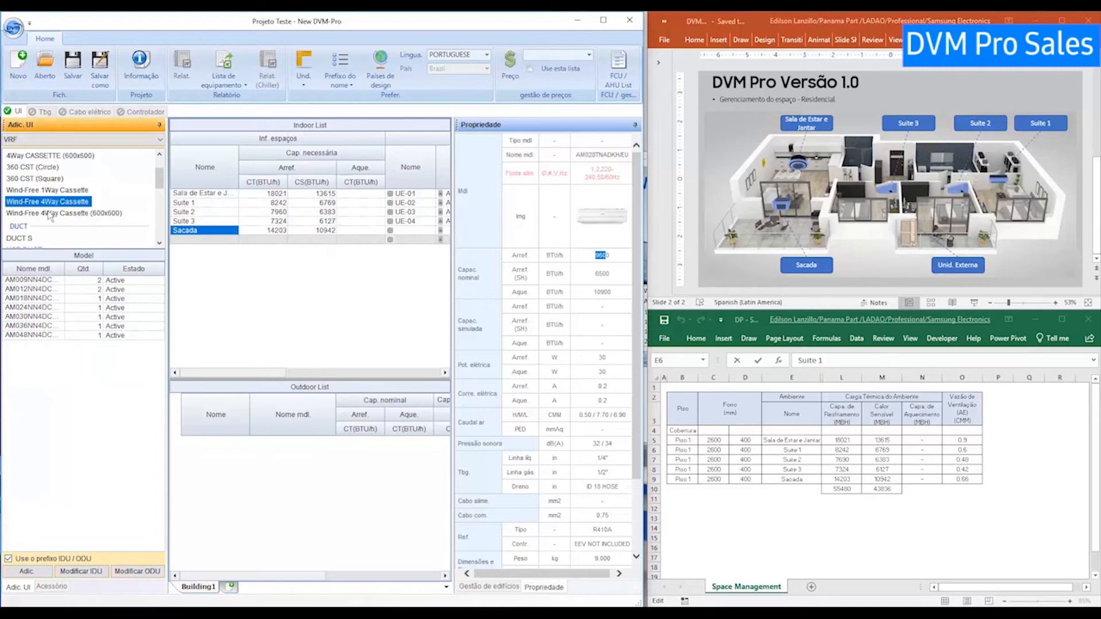
click(74, 214)
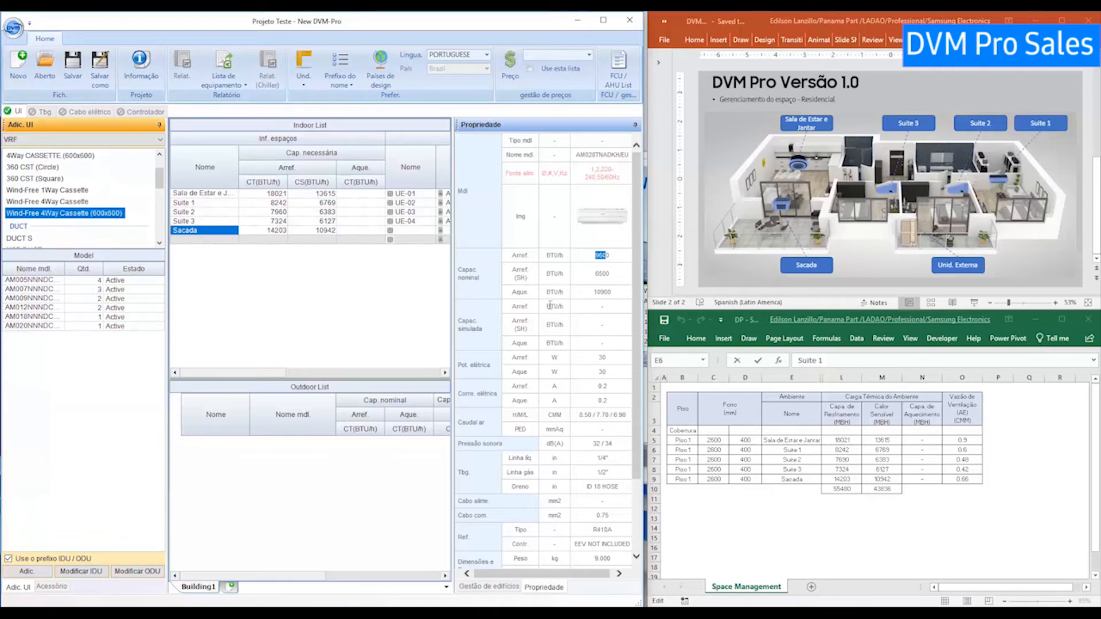
click(750, 441)
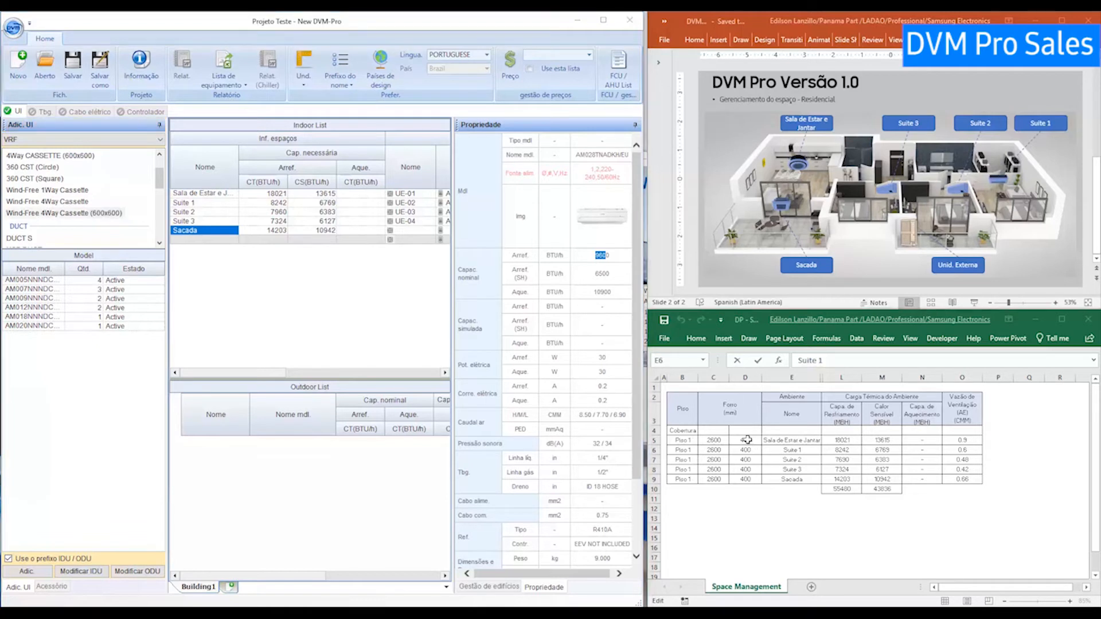
drag(750, 442, 747, 478)
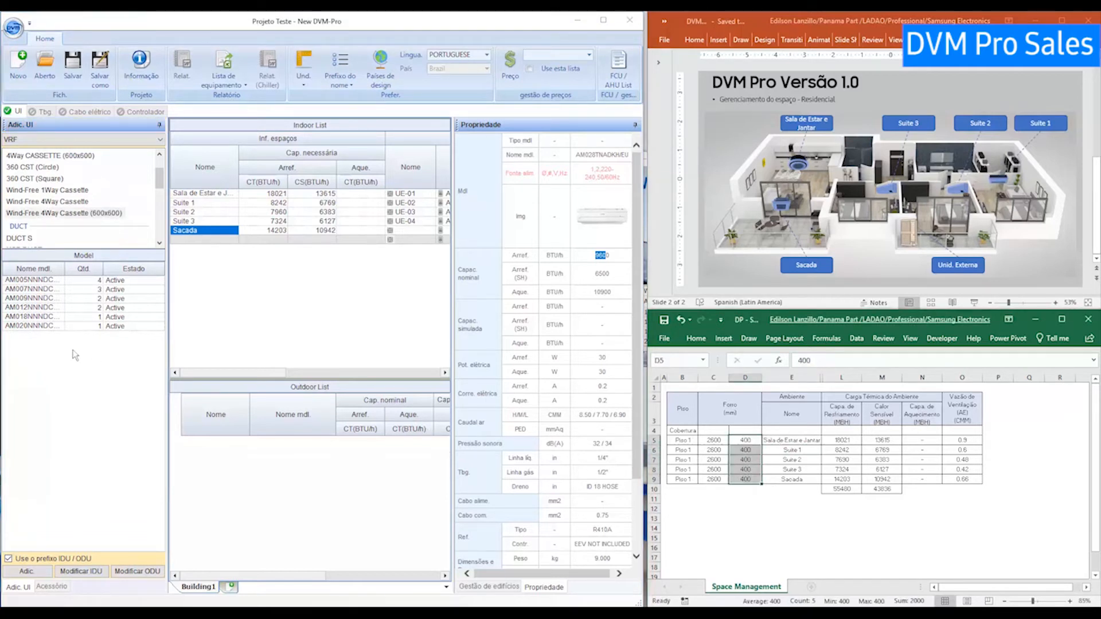
click(32, 317)
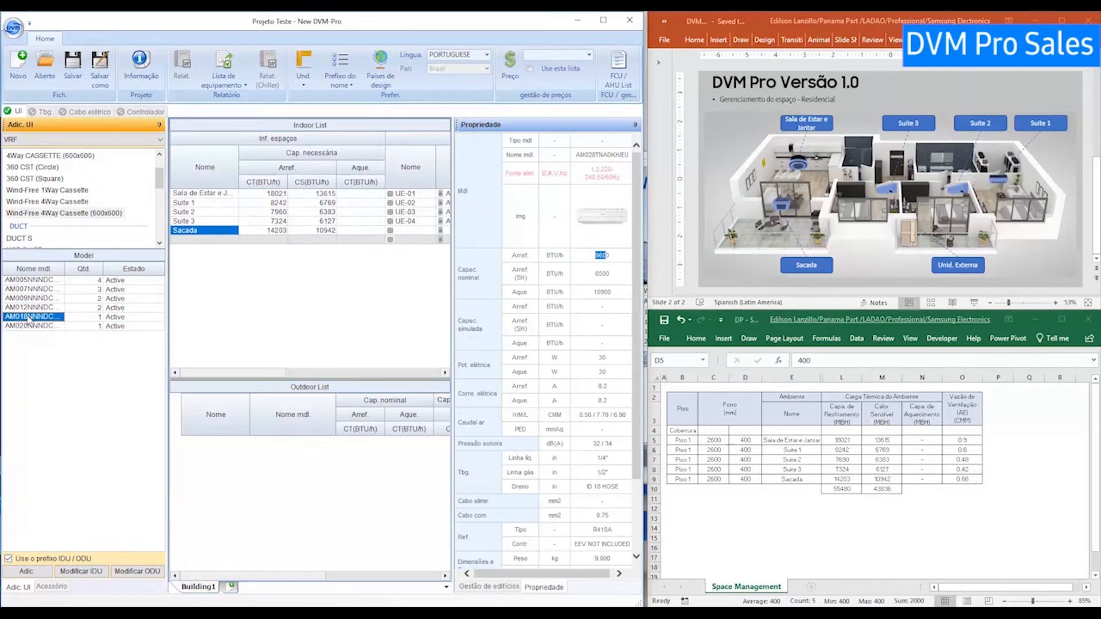
scroll(611, 275, down, 3)
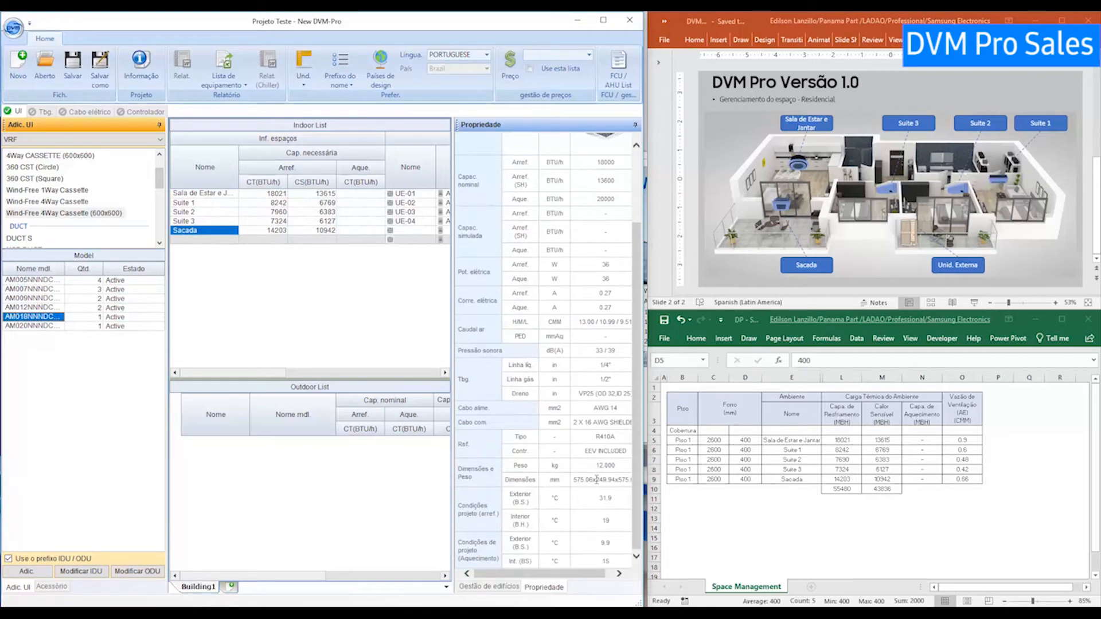
Add the AM018 cassette to Sacada as UE-05 and widen the room lists to show model names.
drag(595, 480, 613, 480)
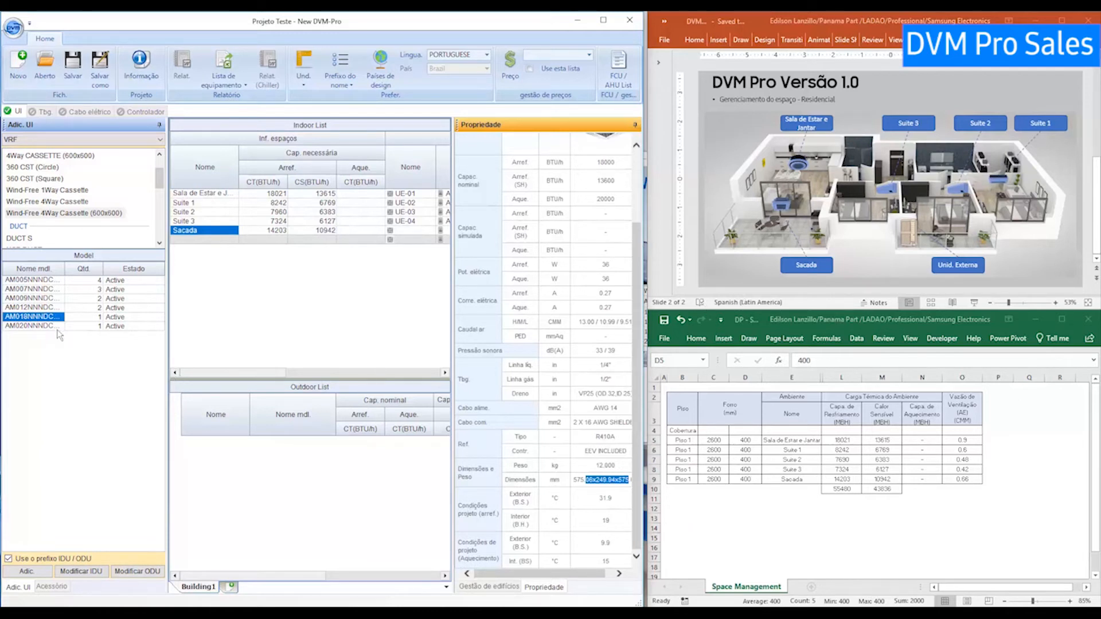
click(26, 572)
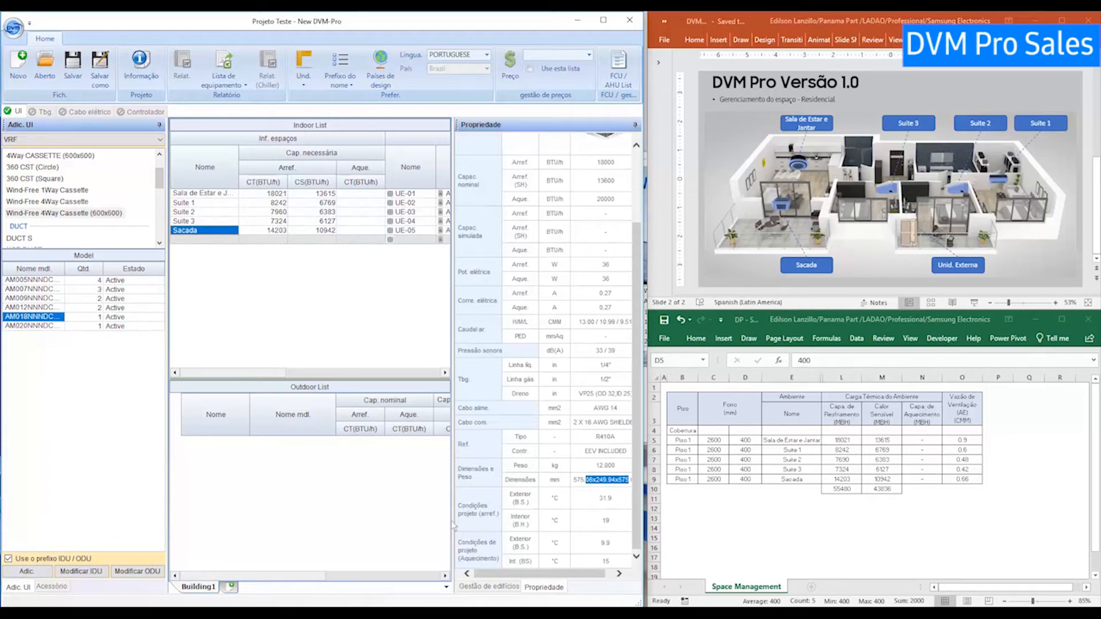
drag(453, 470, 521, 452)
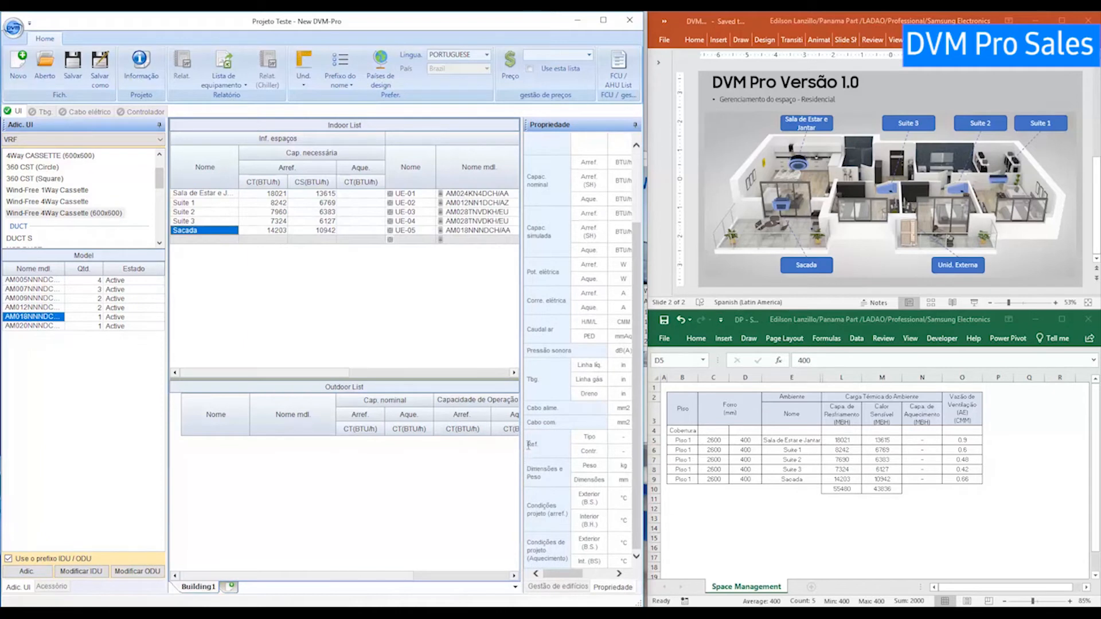
drag(521, 457, 501, 452)
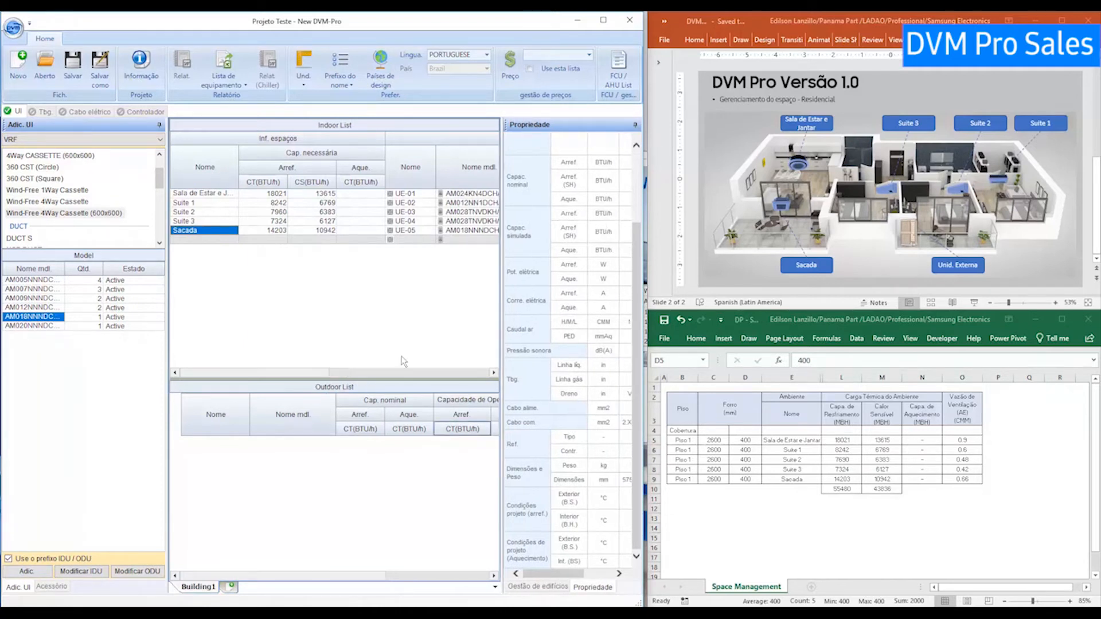
click(229, 203)
click(223, 194)
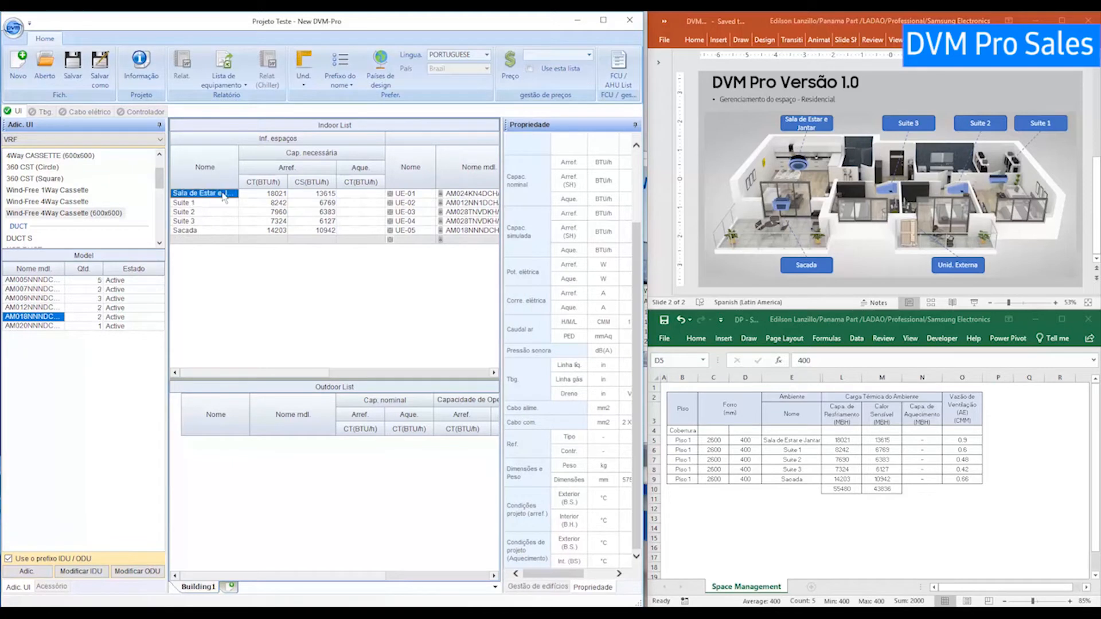
Save the project to the Desktop as Projeto Teste.dvms.
click(75, 77)
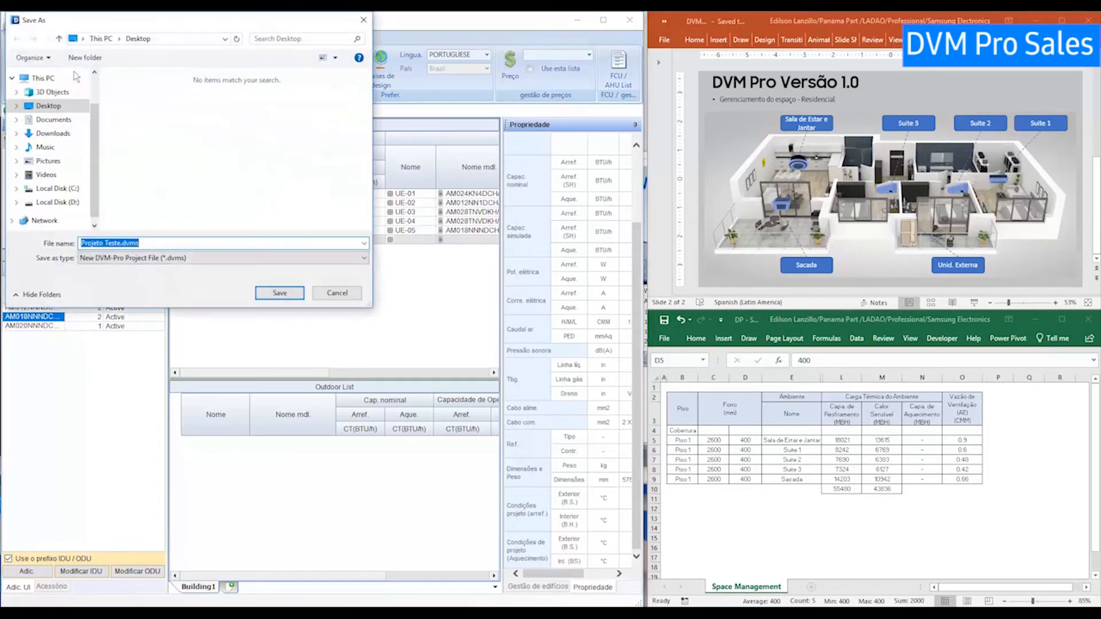
click(151, 242)
drag(150, 242, 122, 242)
click(145, 246)
click(283, 293)
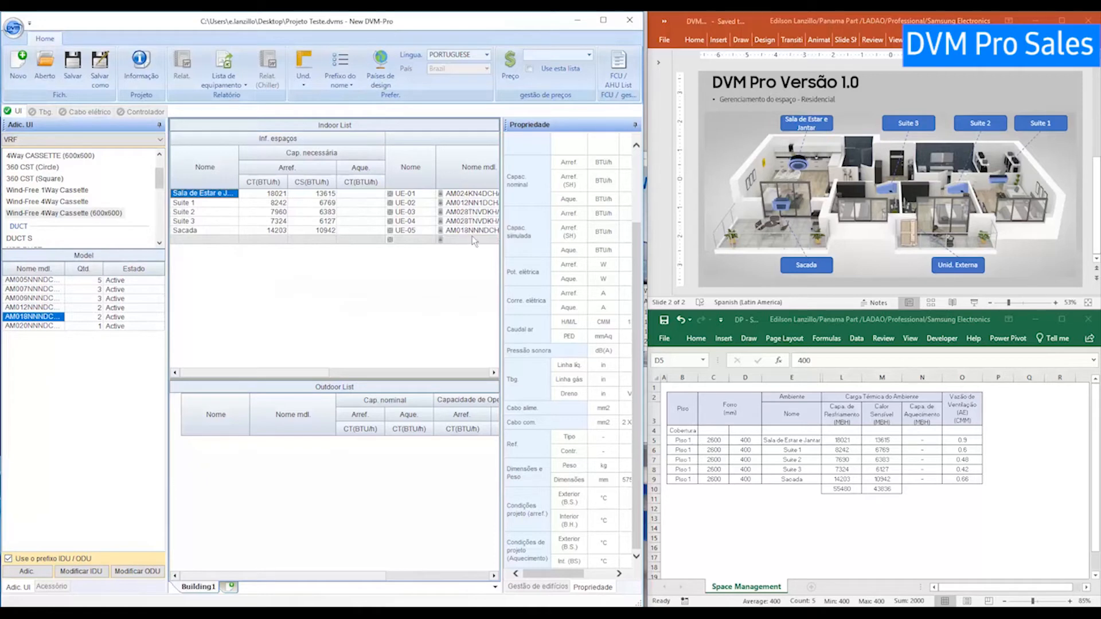
click(546, 588)
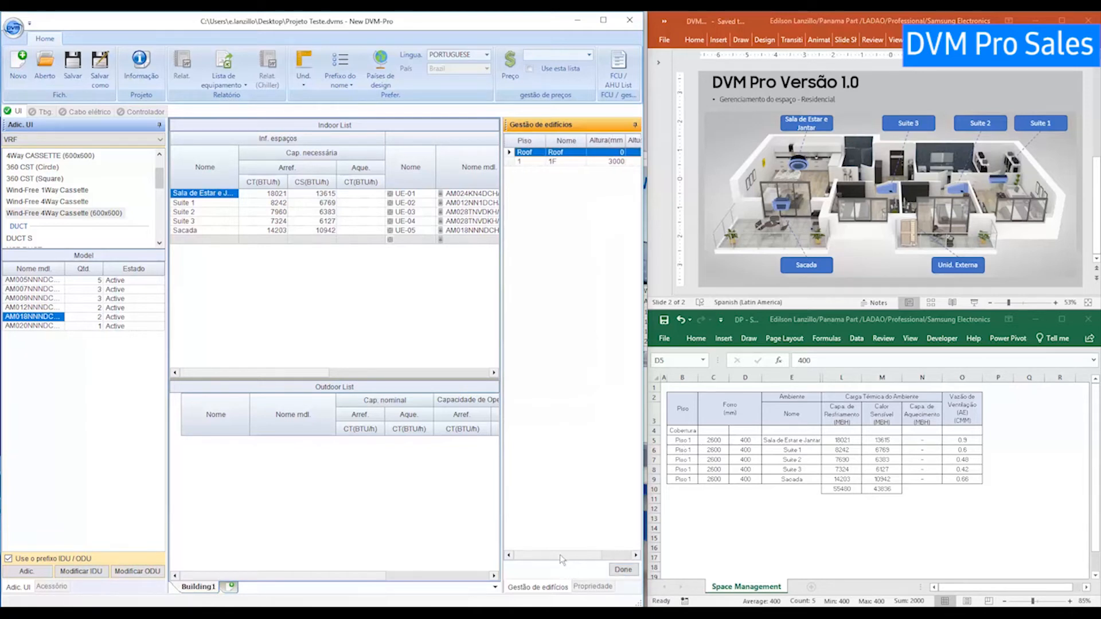
Rename floor 1F to 'Piso 1' with Altura 2600 and Altura do teto 400, and apply.
drag(501, 454, 447, 450)
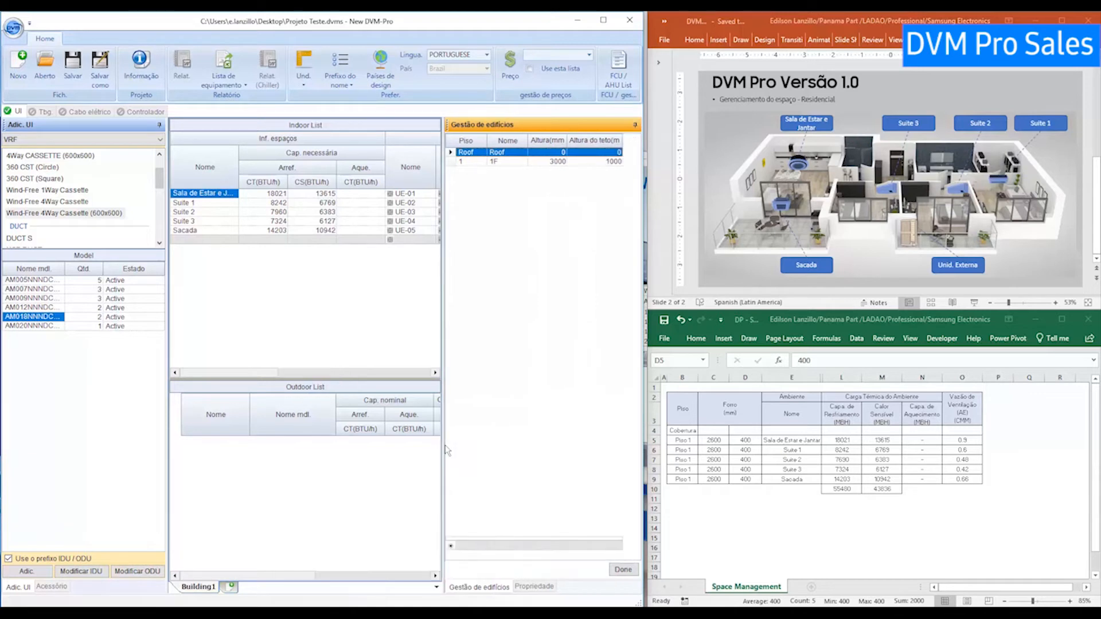
click(469, 162)
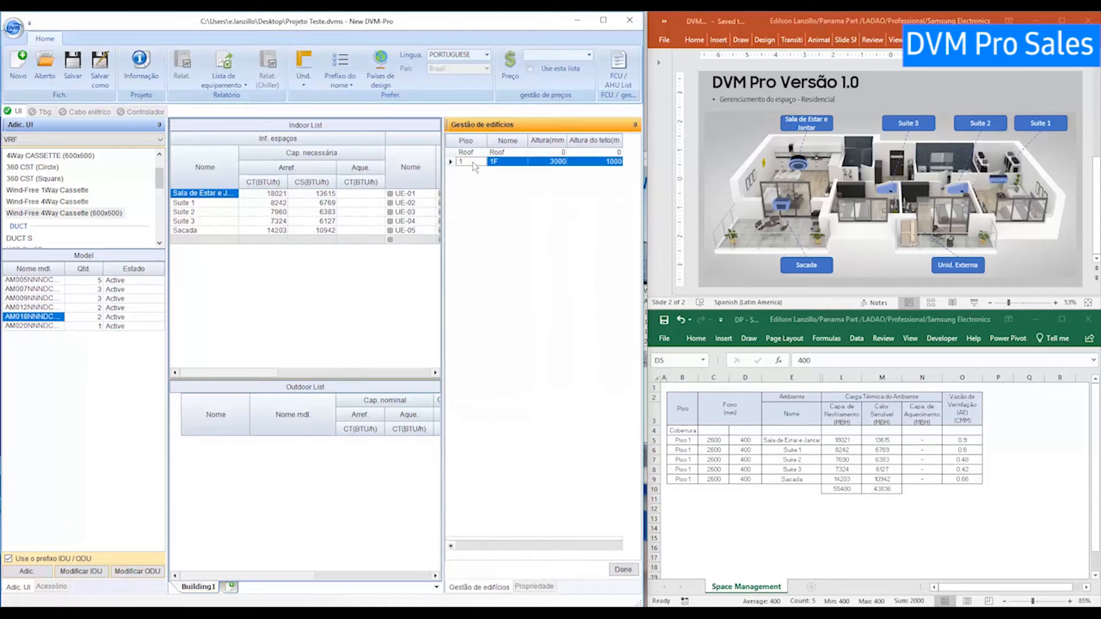
click(501, 161)
text(p)
click(551, 161)
text(260)
key(Tab)
text(400)
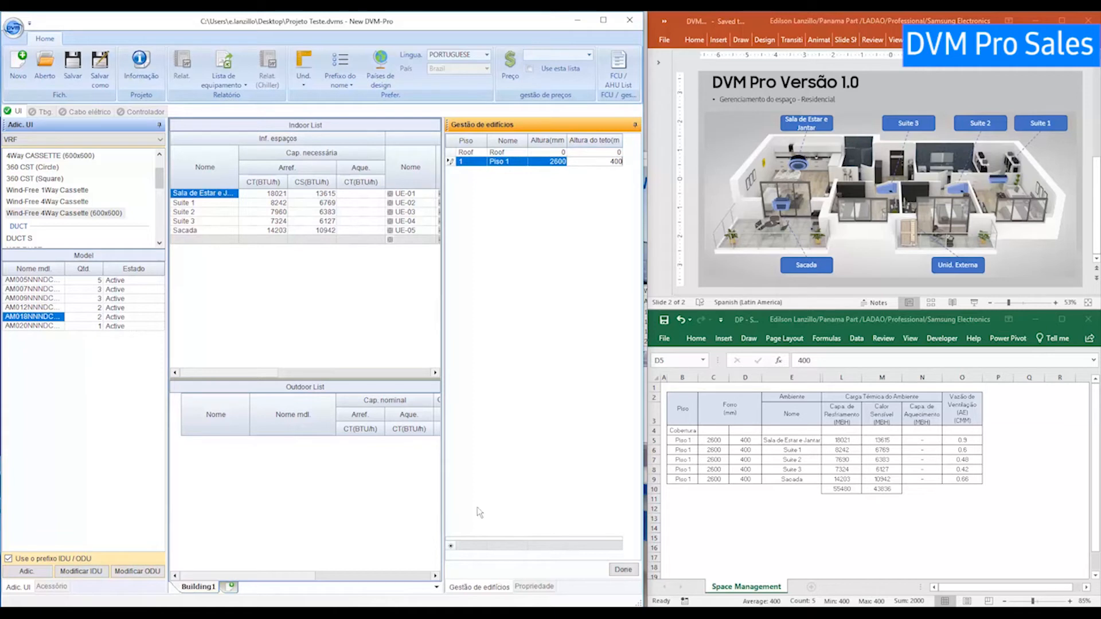
click(471, 548)
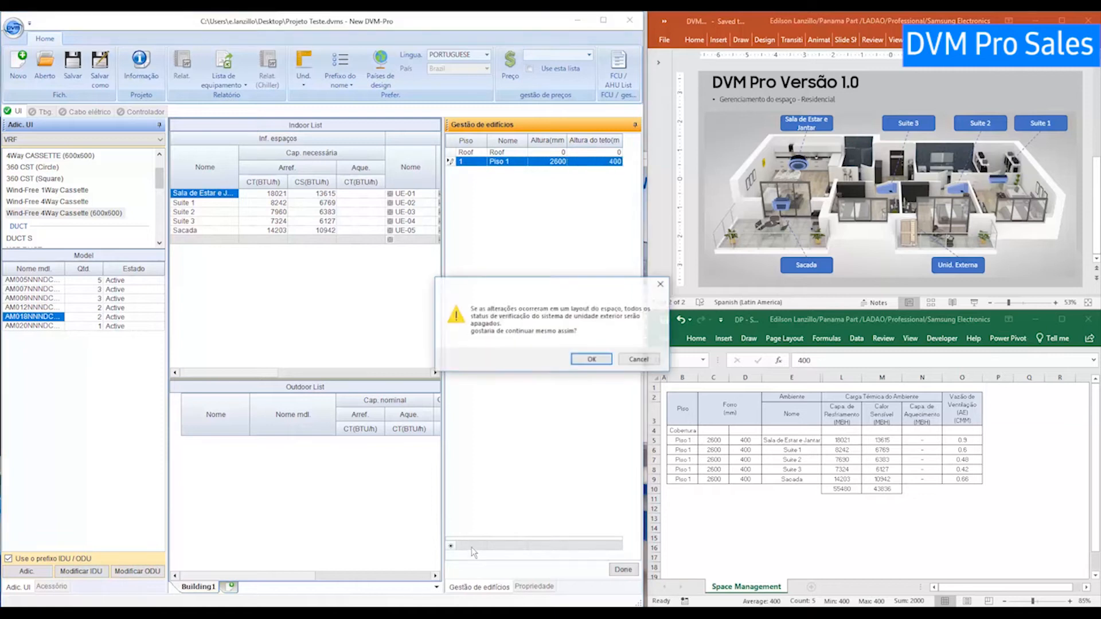
Accept the layout-change and enter-a-number warnings and confirm the Roof / Piso 1 building tree.
click(591, 360)
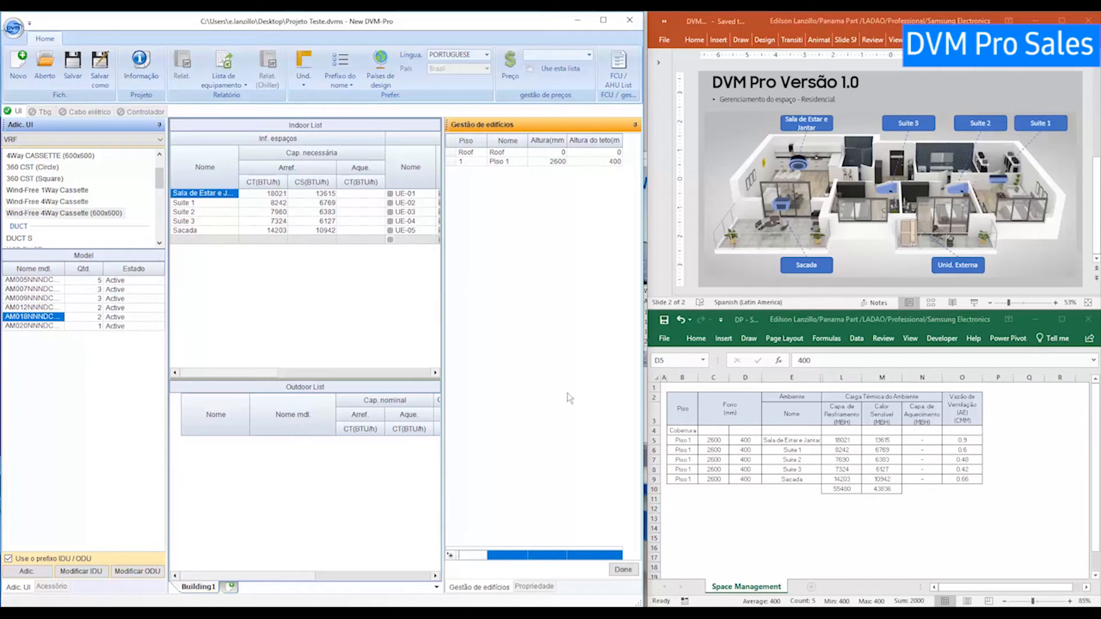
click(624, 570)
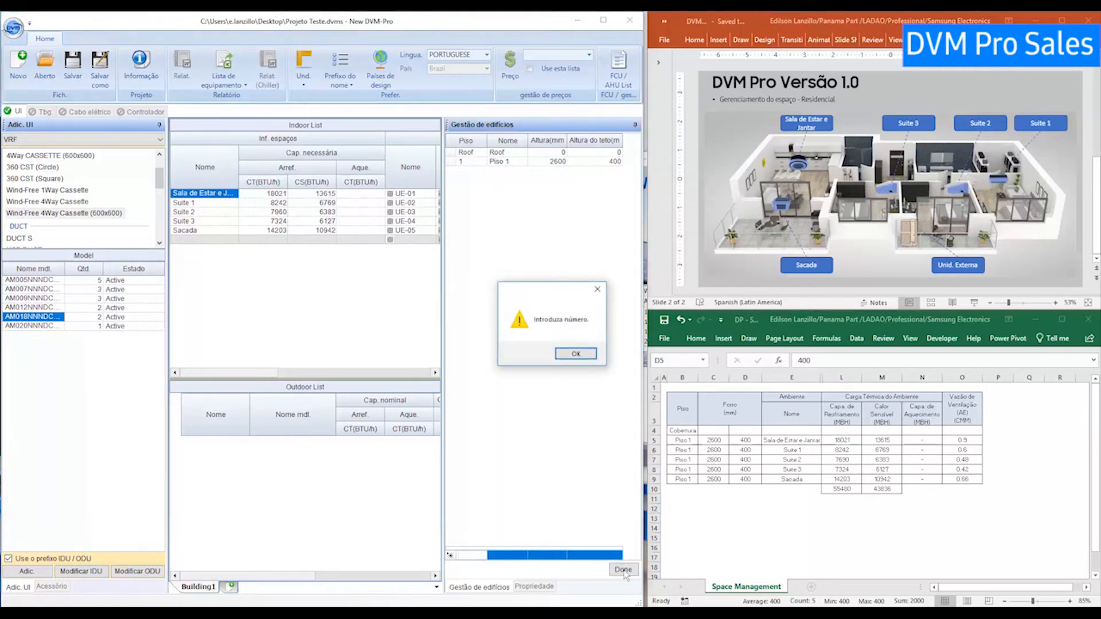
click(575, 353)
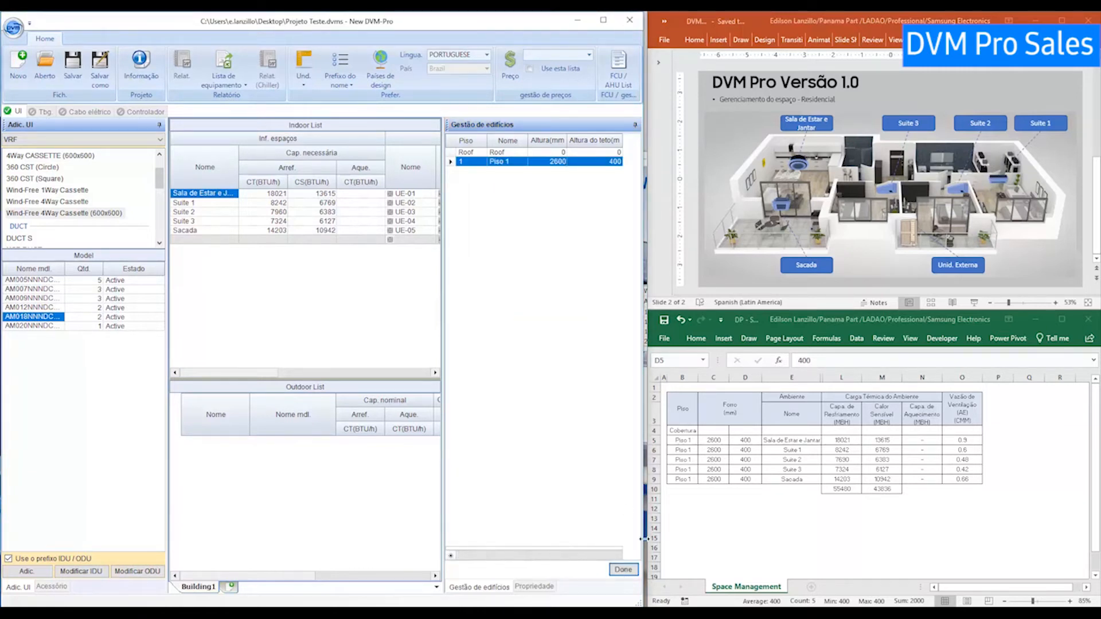
click(629, 569)
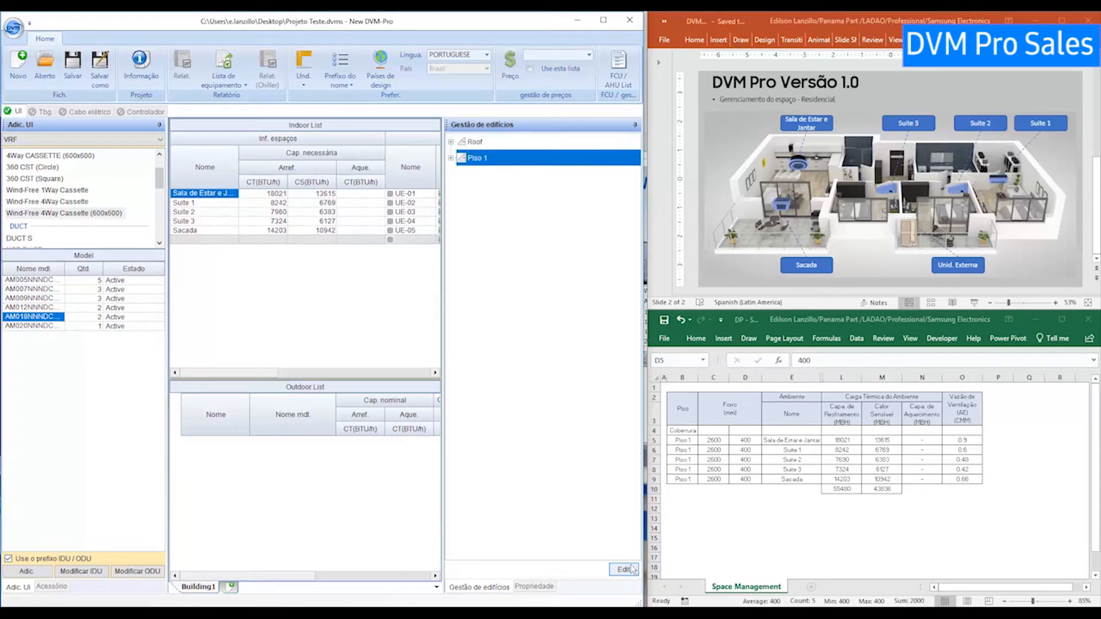
click(467, 145)
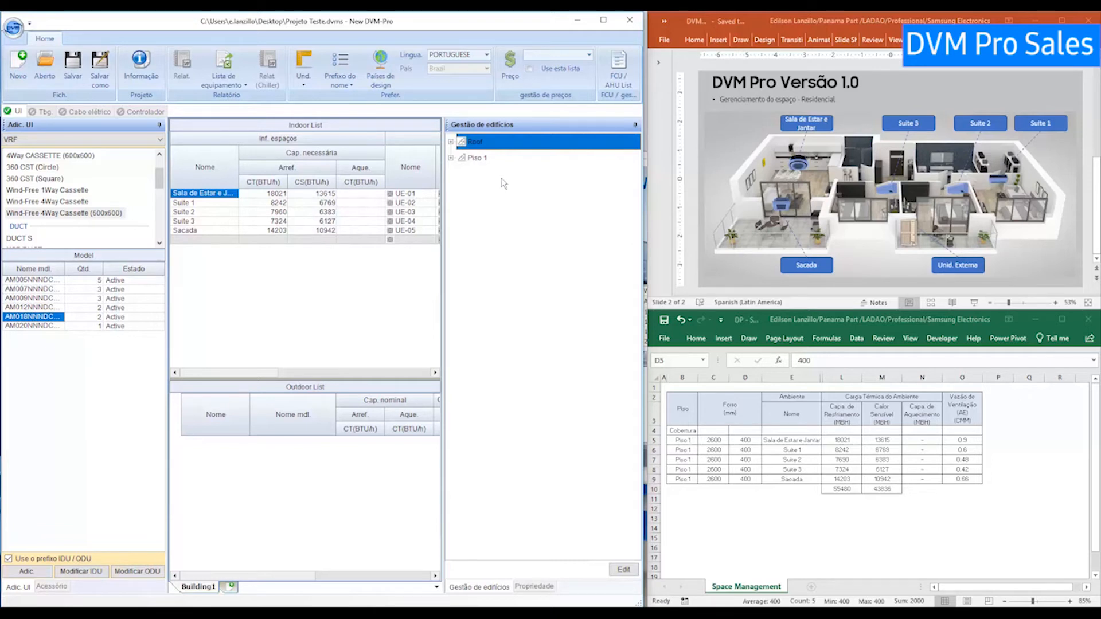
Select all five rooms, Sala de Estar to Sacada, and drop them onto Piso 1.
click(213, 230)
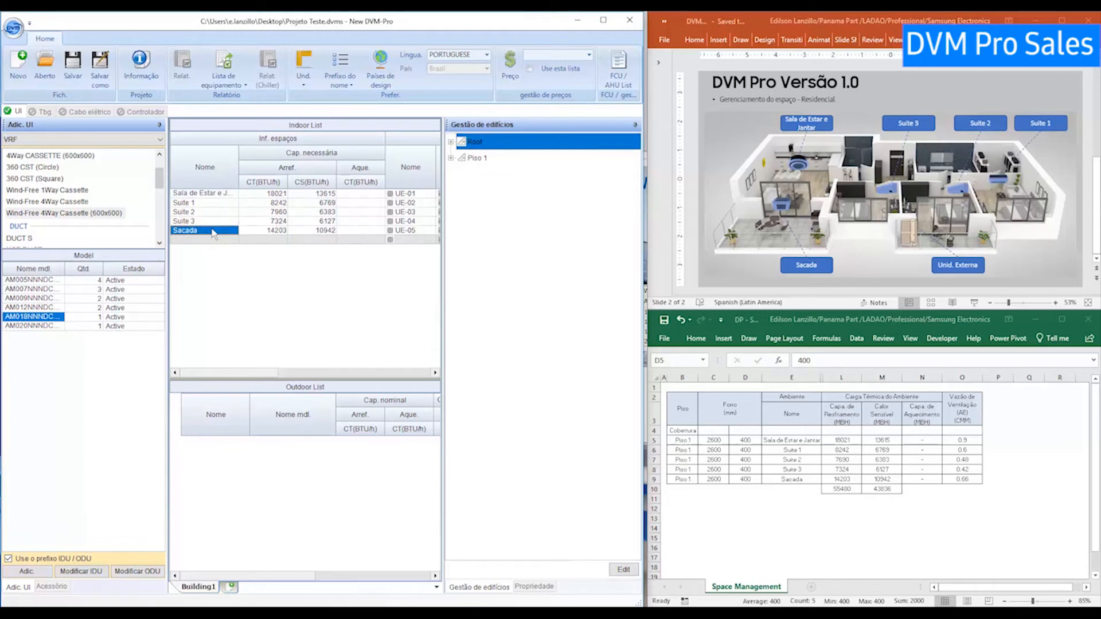
click(211, 204)
click(207, 231)
drag(215, 199, 201, 235)
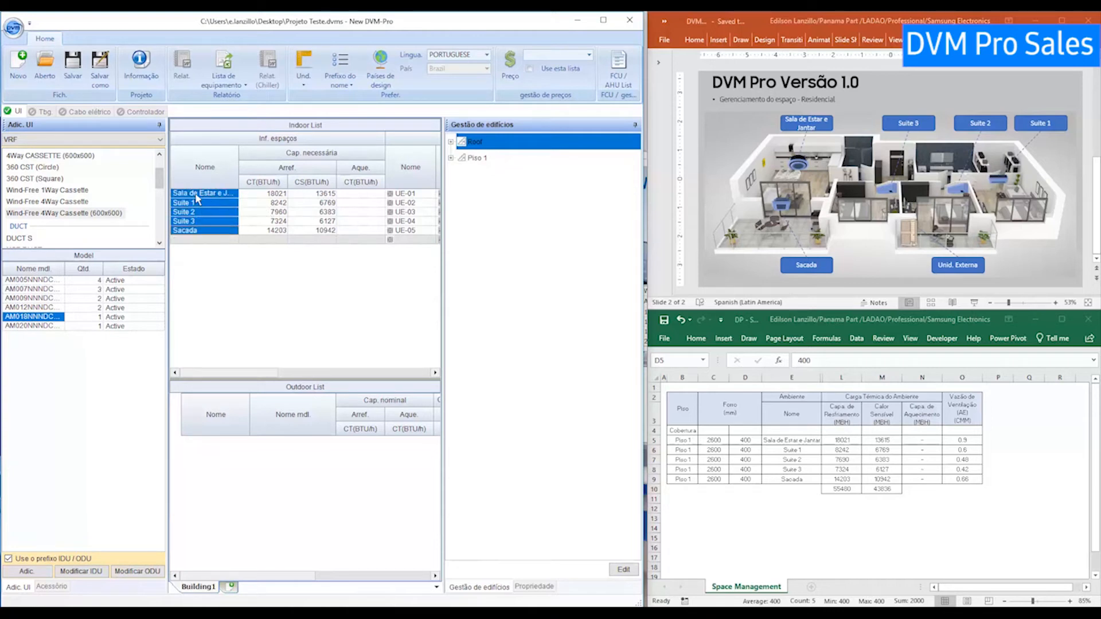
drag(194, 198, 482, 163)
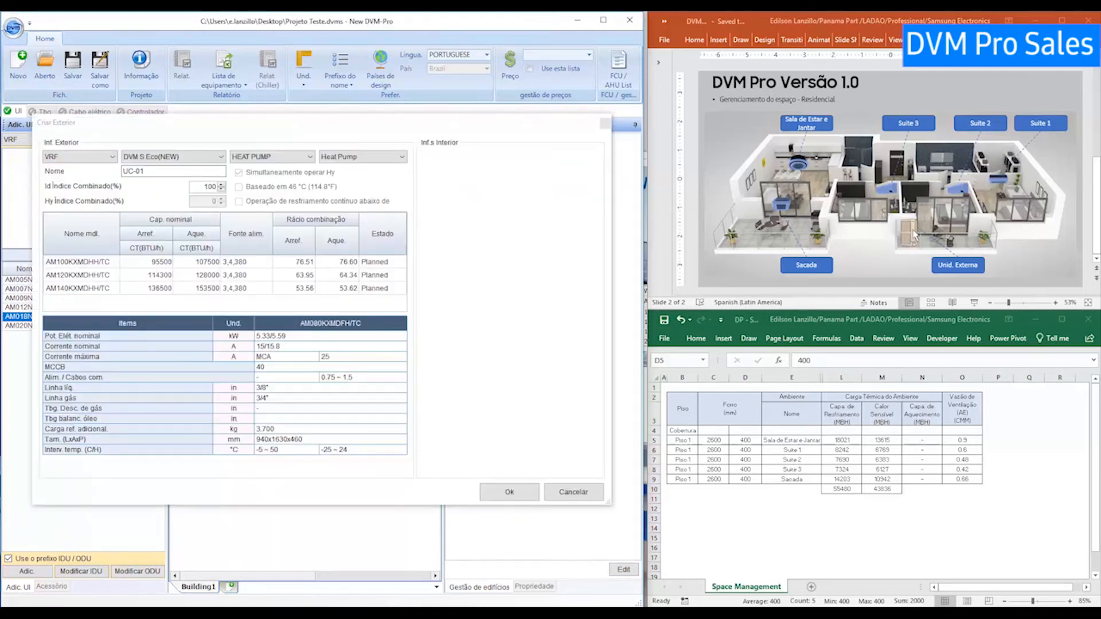
Keep the DVM S Eco(NEW) series and HEAT PUMP system type for UC-01, and choose the model range.
click(167, 159)
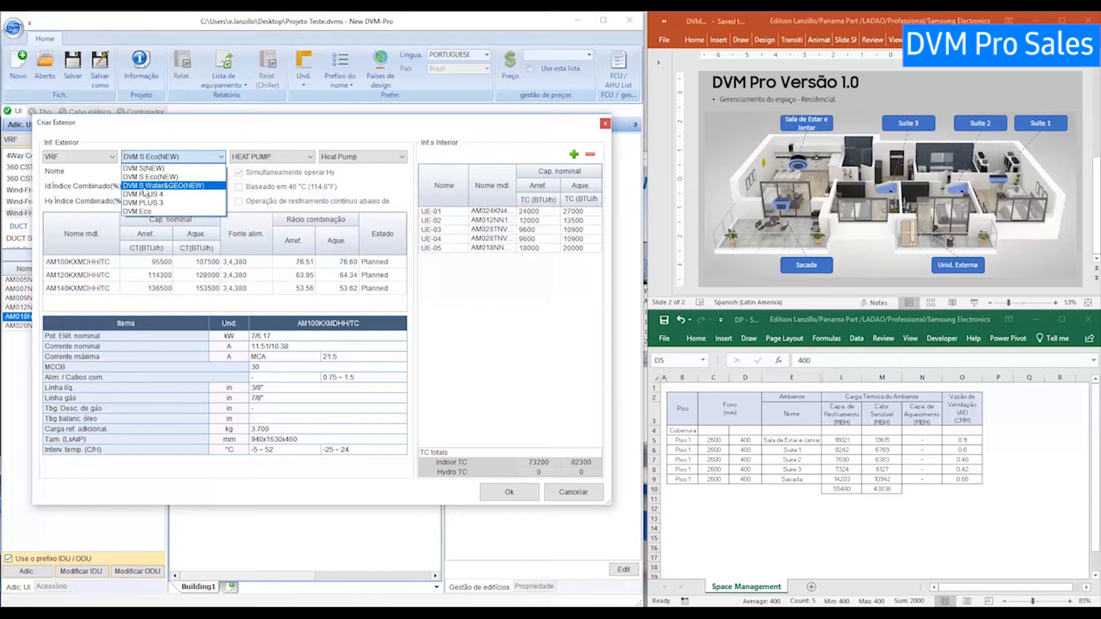
click(163, 179)
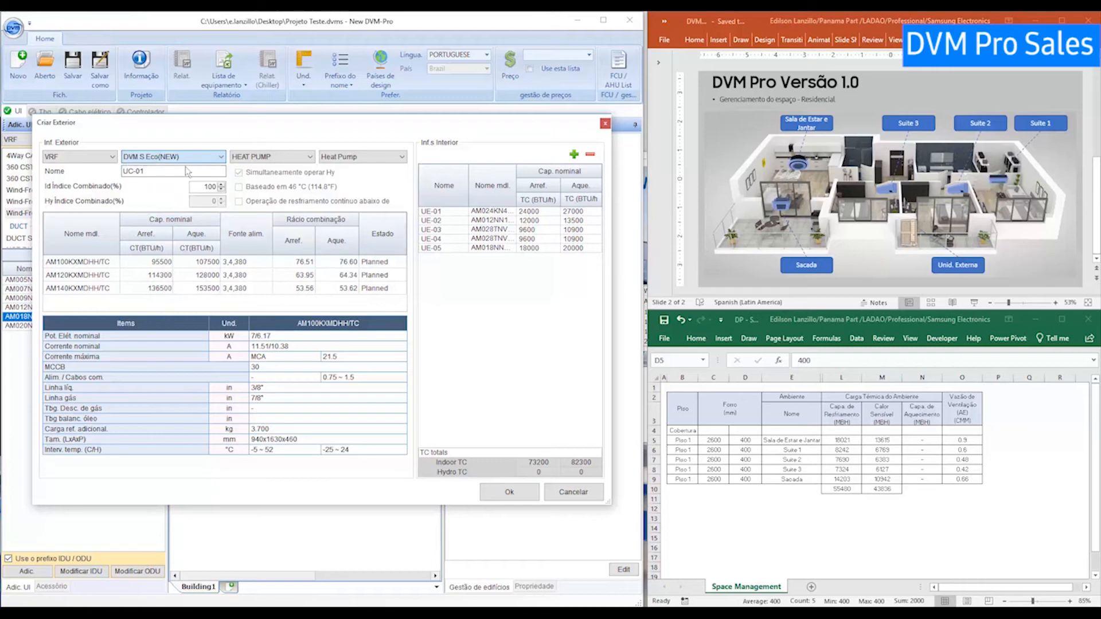
click(255, 160)
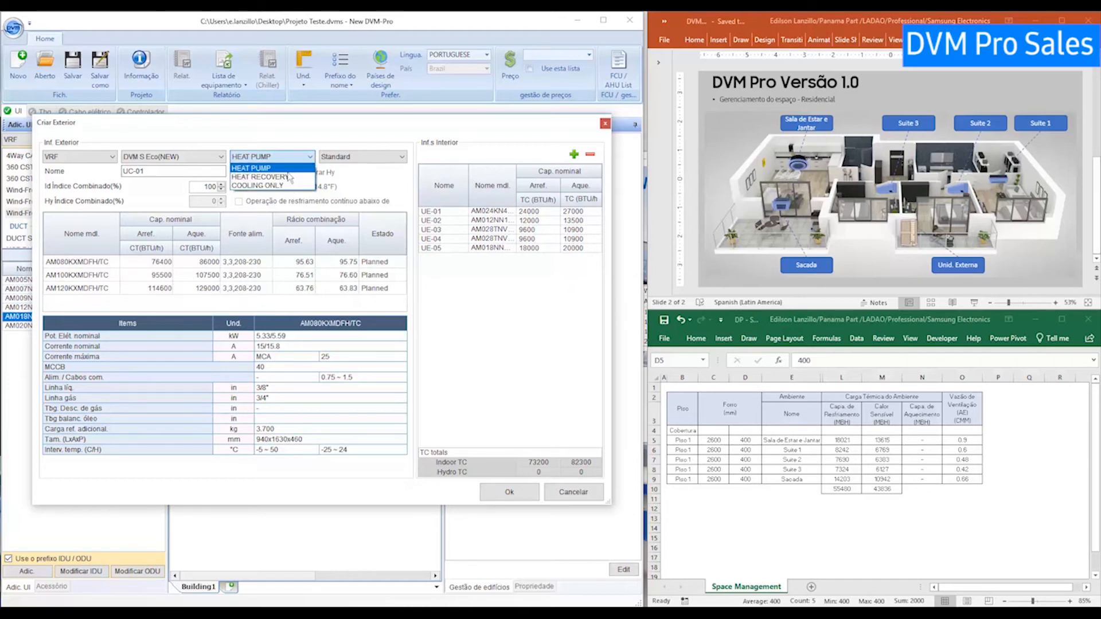
click(292, 172)
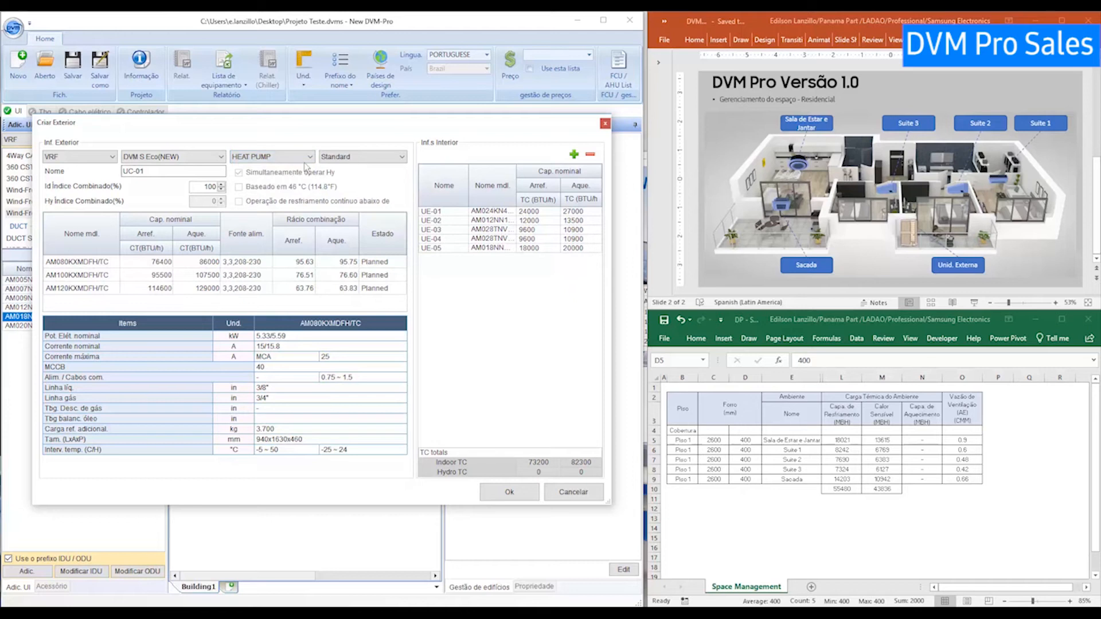
click(335, 157)
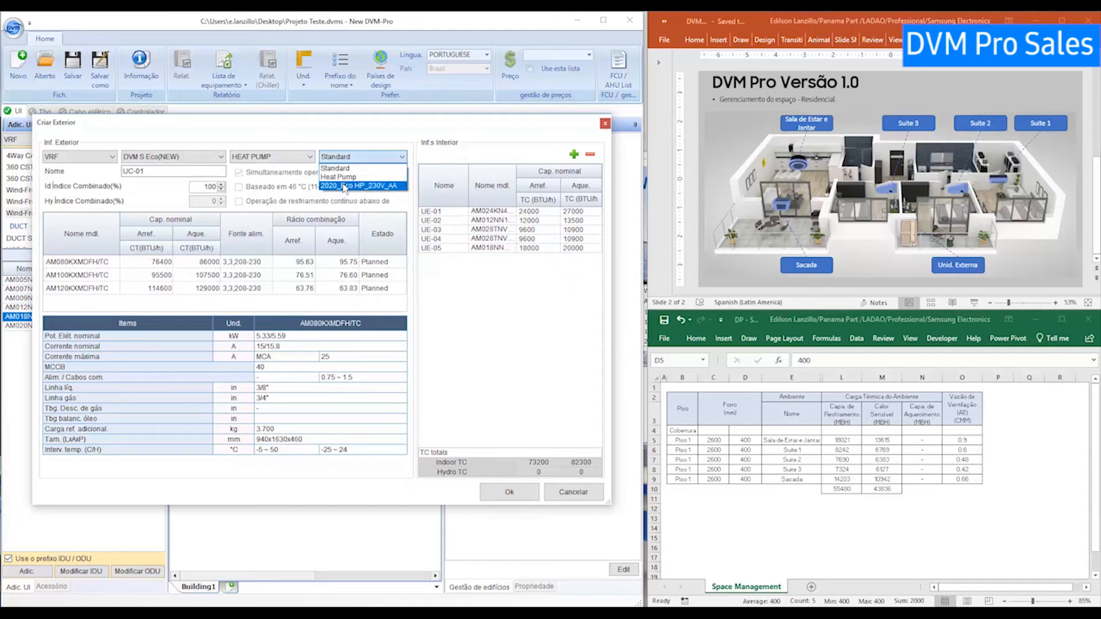
Try the 2020_Eco HP_230V_AA range for UC-01 and raise the combination index to 120.
click(345, 187)
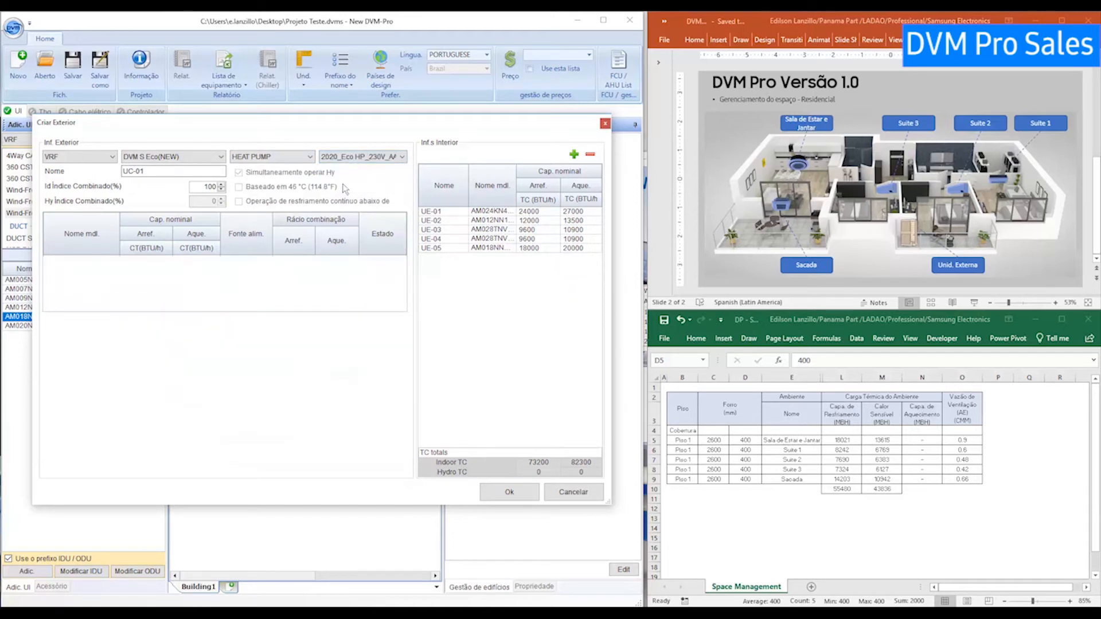
click(222, 185)
click(222, 184)
click(221, 184)
click(344, 157)
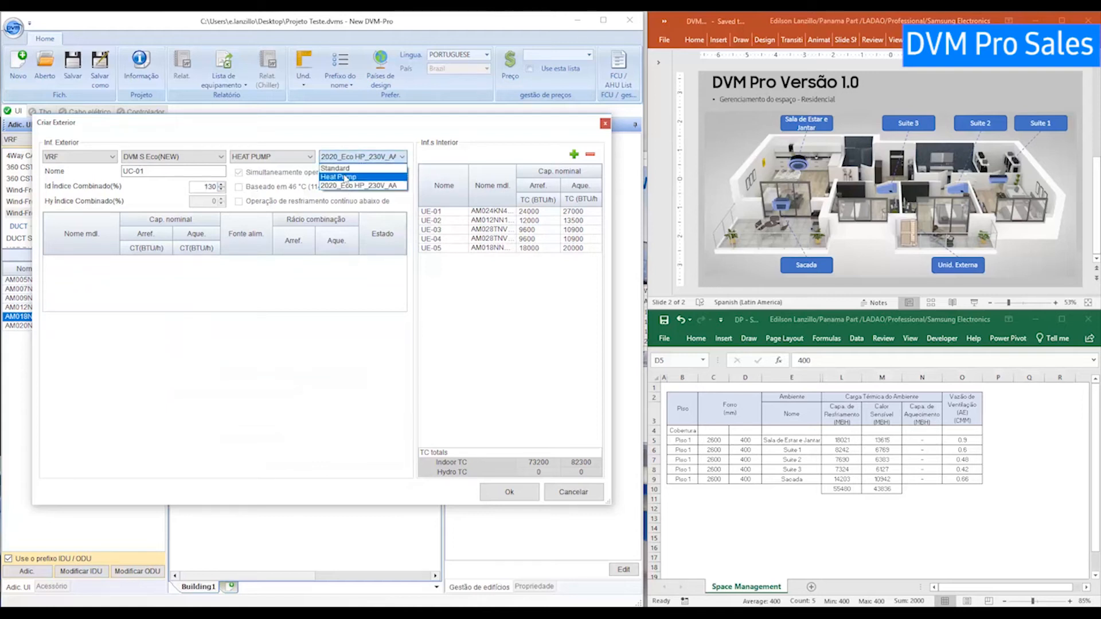
Return to Standard, select AM080KXMDFH/TC, then change the model range to Heat Pump.
click(344, 168)
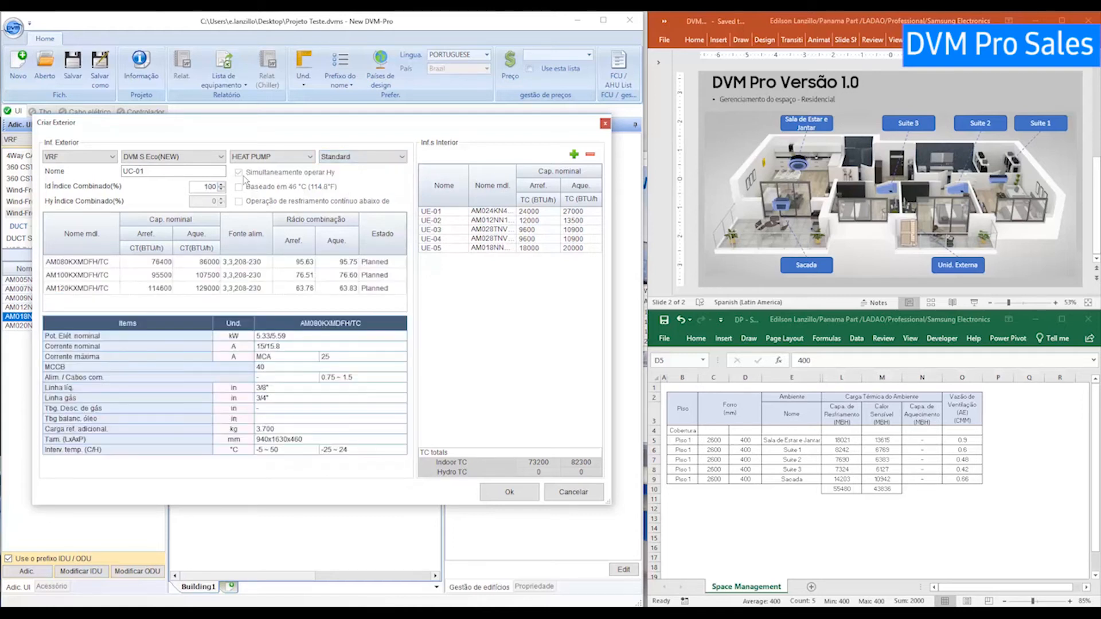
click(105, 263)
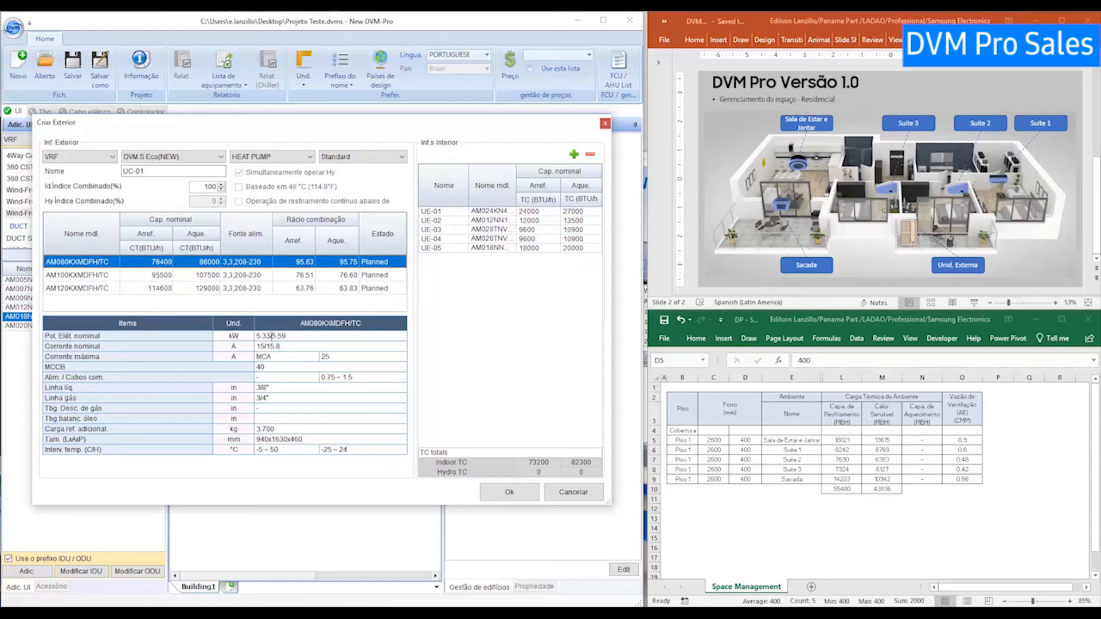
click(374, 157)
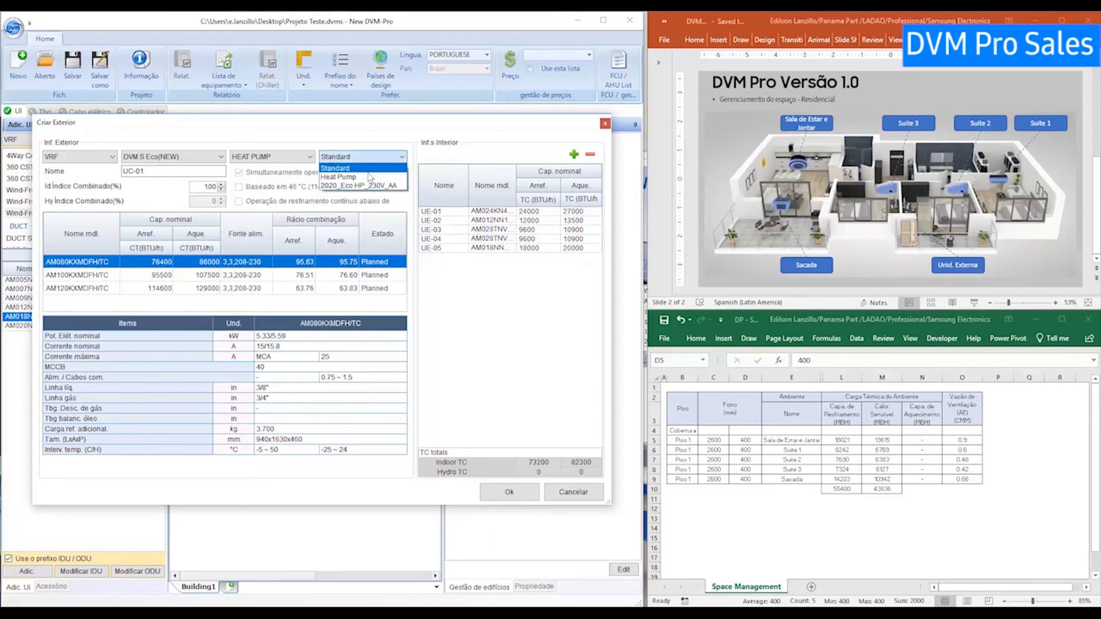
click(366, 178)
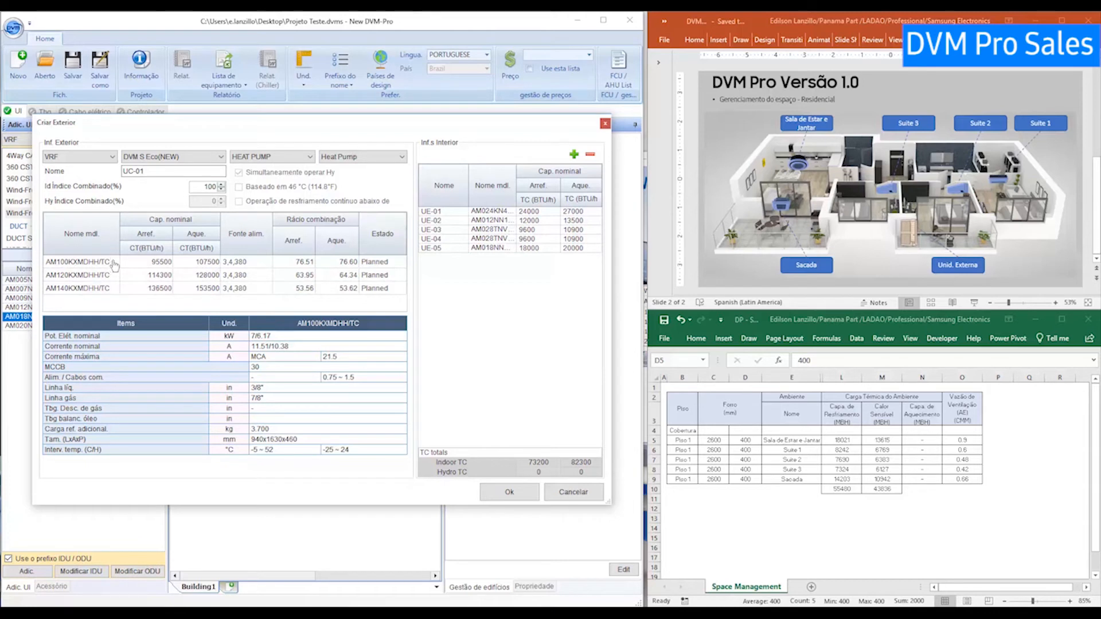
Raise the combination index to 130, pick AM060NXMDCR/AA and select the number in the unit name.
click(221, 184)
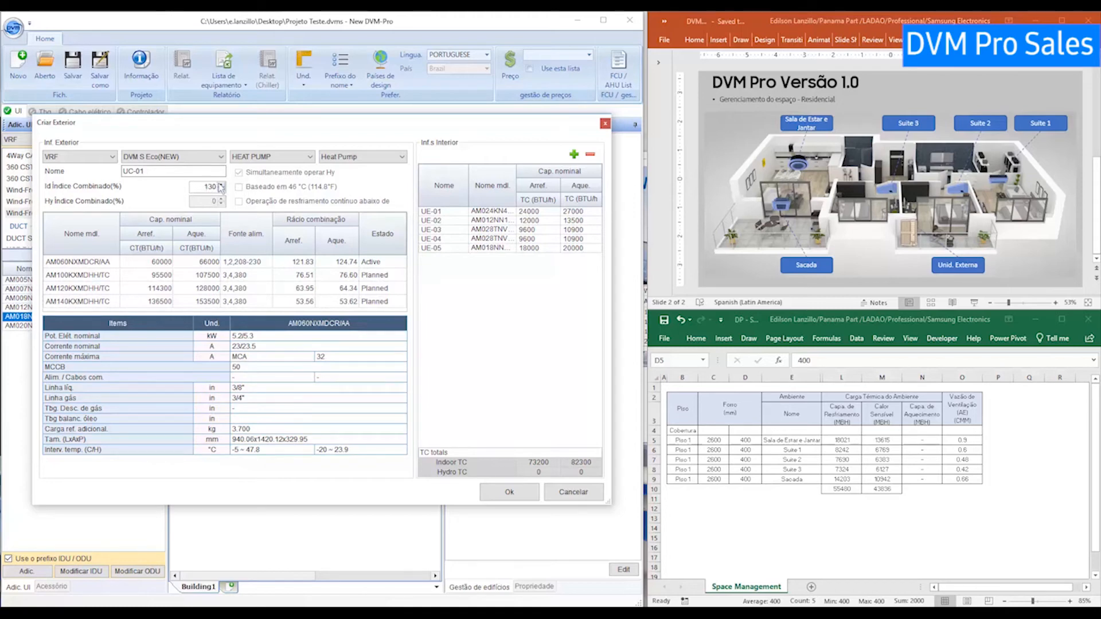
click(95, 265)
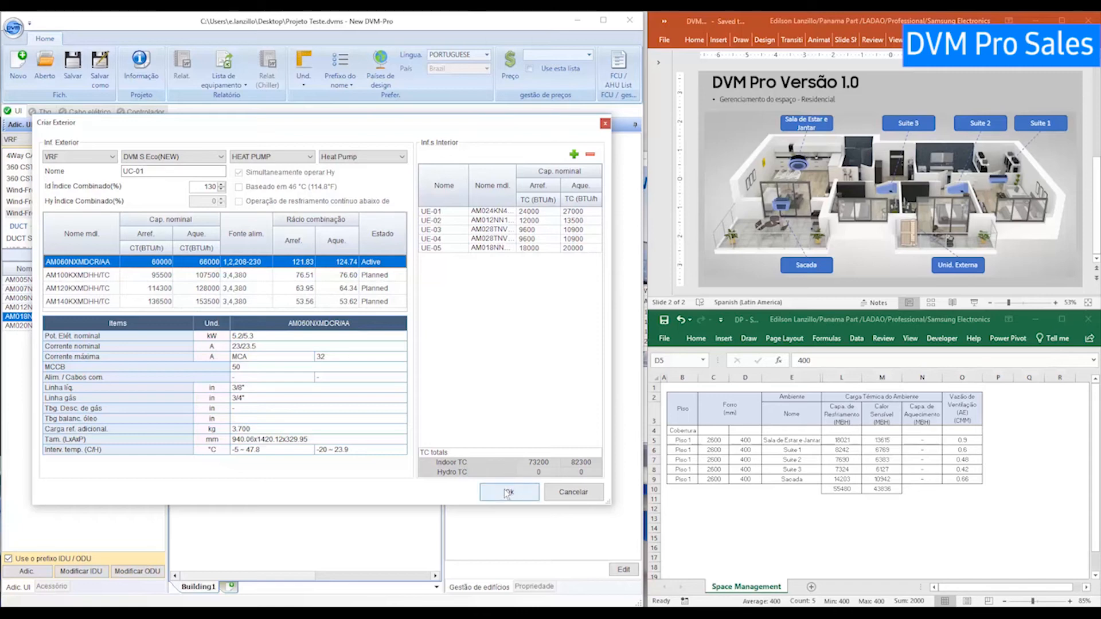
drag(145, 171, 115, 173)
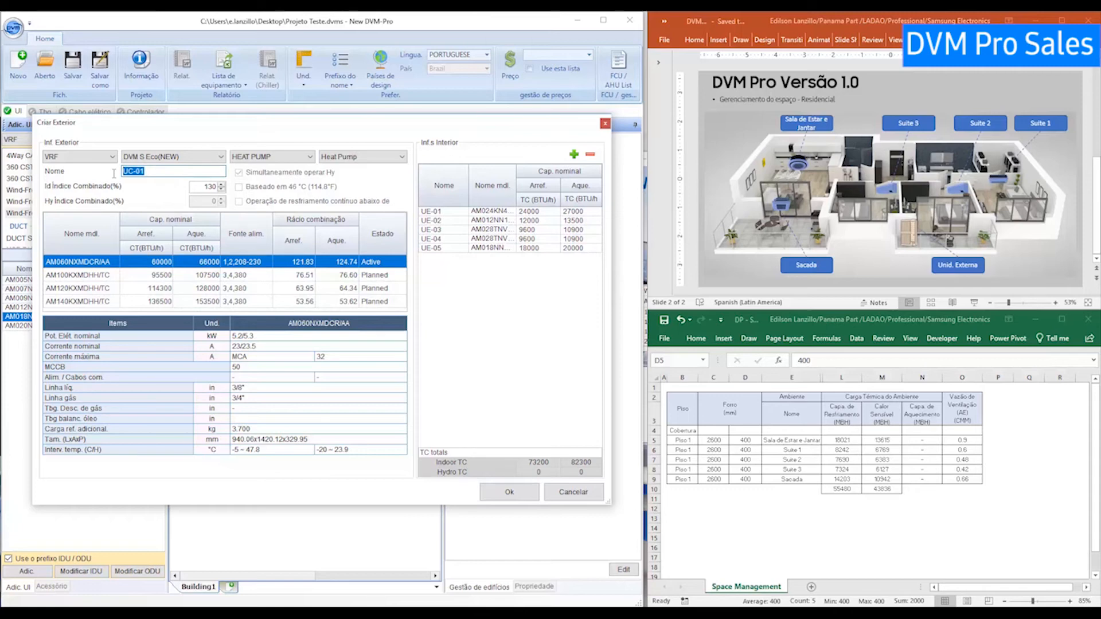
Confirm outdoor unit UC-01 (AM060NXMDCR/AA) and drag it from the Outdoor List onto Piso 1.
click(151, 171)
click(494, 494)
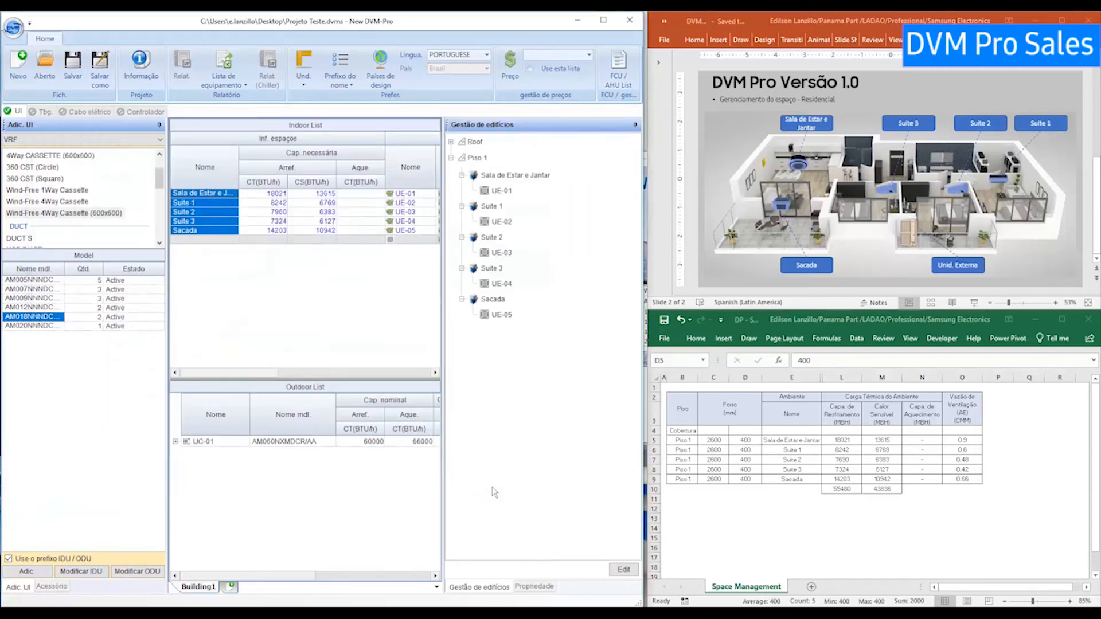
click(213, 441)
drag(208, 441, 488, 163)
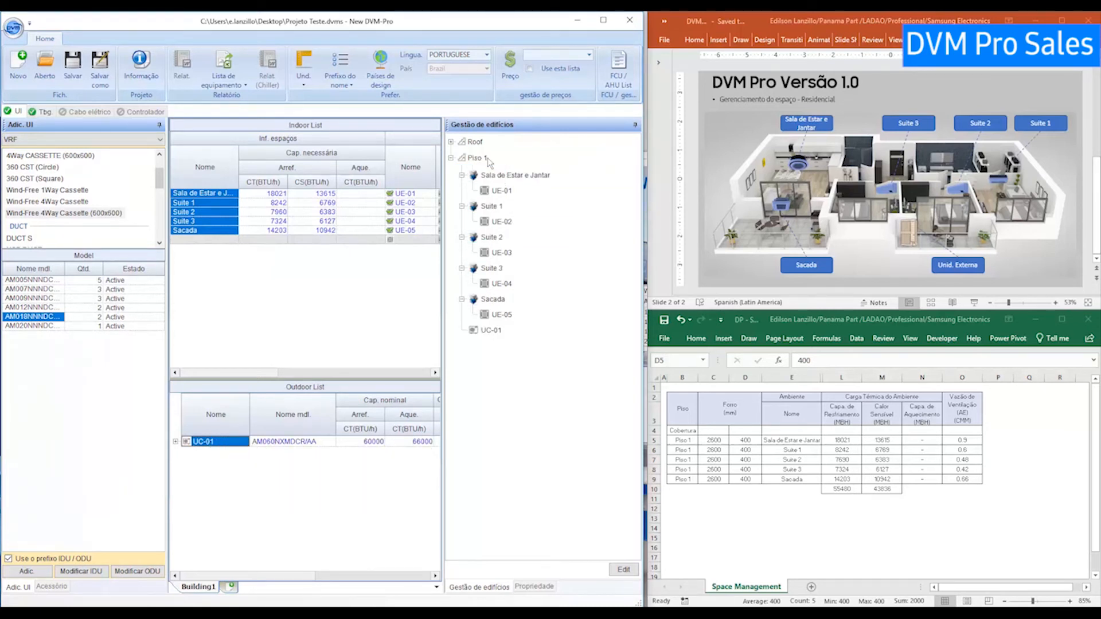